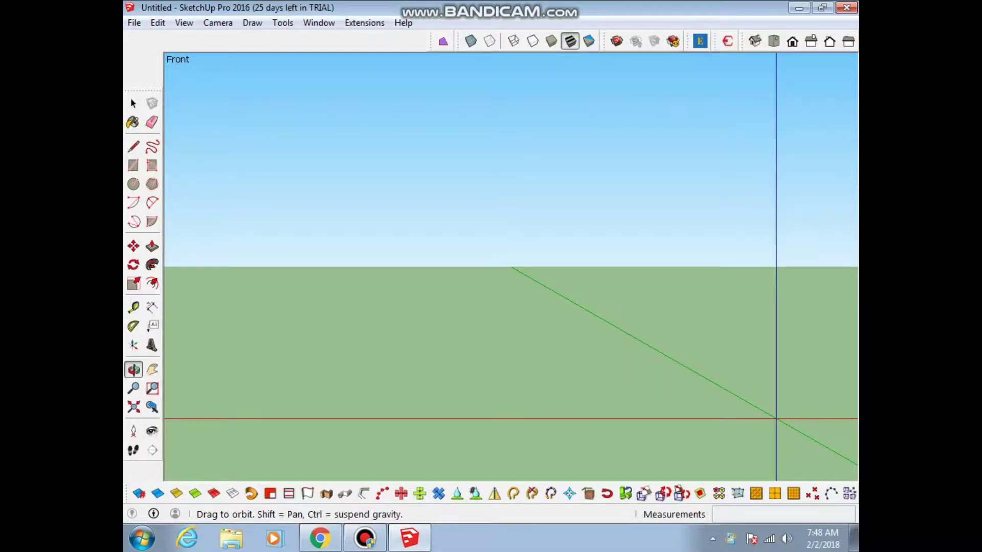
Draw an upright rectangle as the side panel outline.
{"action": "scroll", "coordinate": [511, 403], "scroll_direction": "up", "scroll_amount": 3}
{"action": "left_click", "coordinate": [511, 358]}
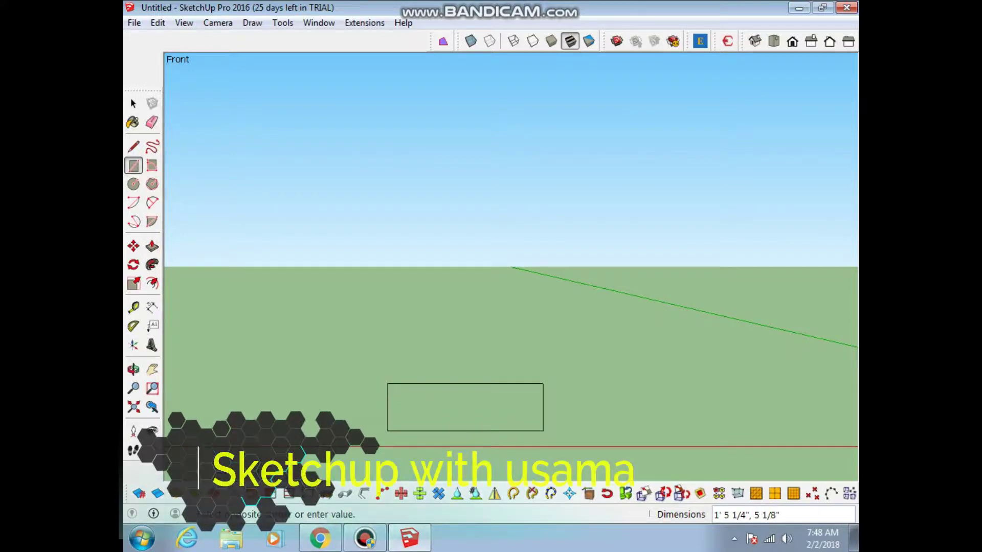
{"action": "left_click", "coordinate": [543, 425]}
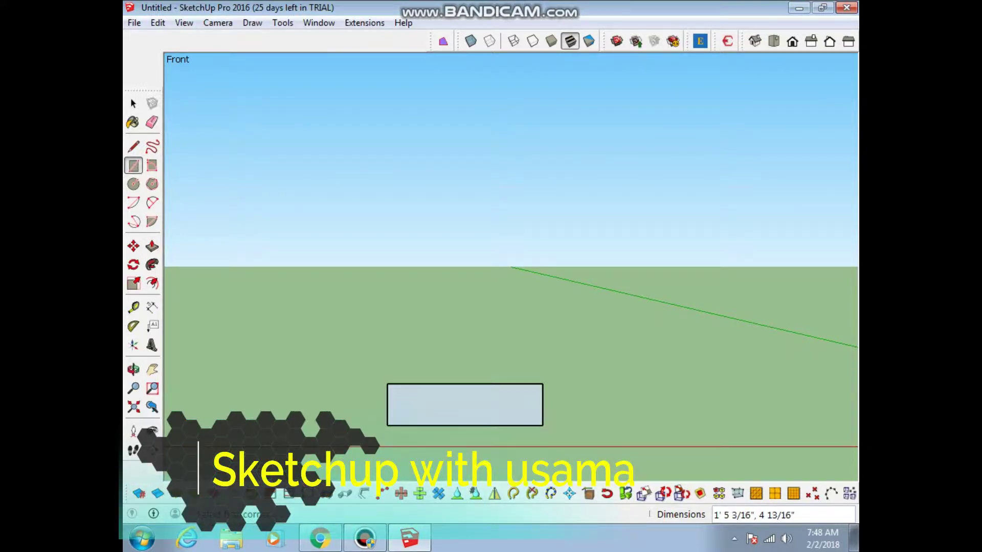
Push/Pull the rectangle about 1/4" into a thin standing slab.
{"action": "scroll", "coordinate": [482, 423], "scroll_direction": "up", "scroll_amount": 3}
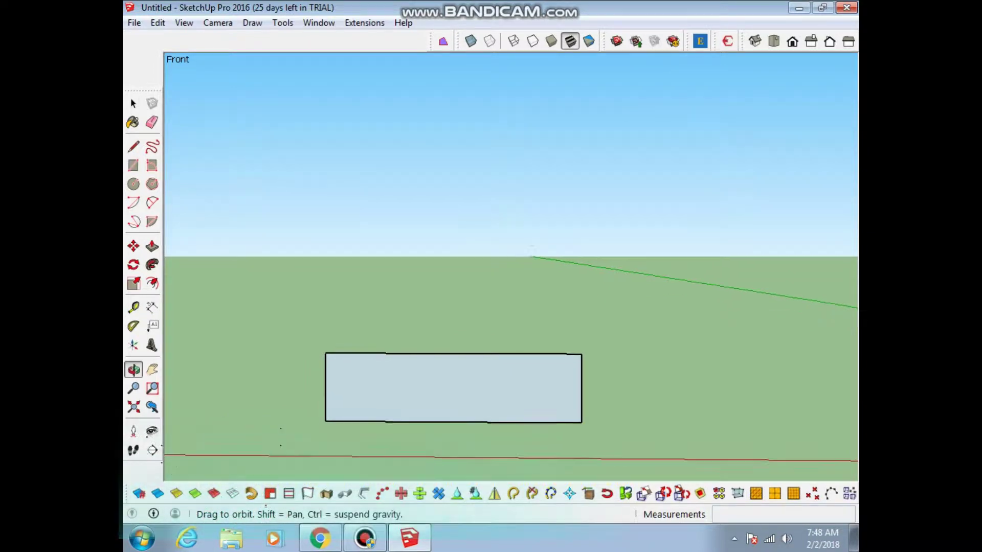
{"action": "mouse_move", "coordinate": [478, 423]}
{"action": "middle_mouse_down"}
{"action": "mouse_move", "coordinate": [388, 414]}
{"action": "mouse_move", "coordinate": [486, 389]}
{"action": "middle_mouse_up"}
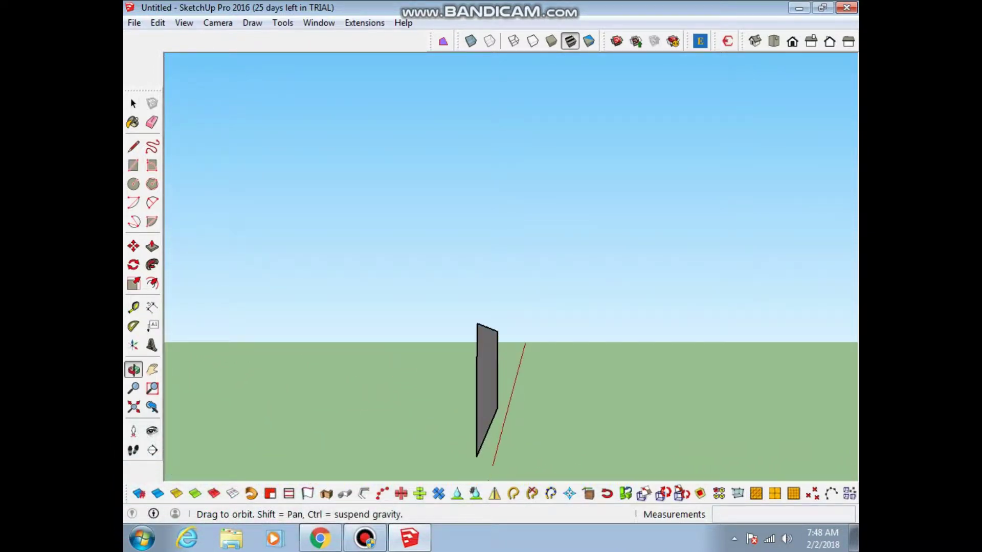
{"action": "key", "text": "p"}
{"action": "left_click", "coordinate": [487, 388]}
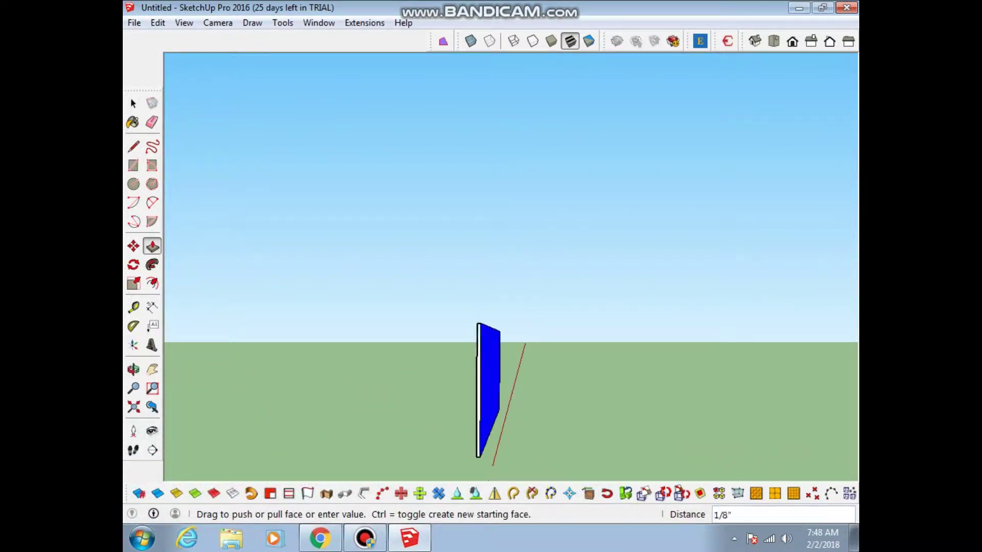
{"action": "left_click", "coordinate": [489, 389]}
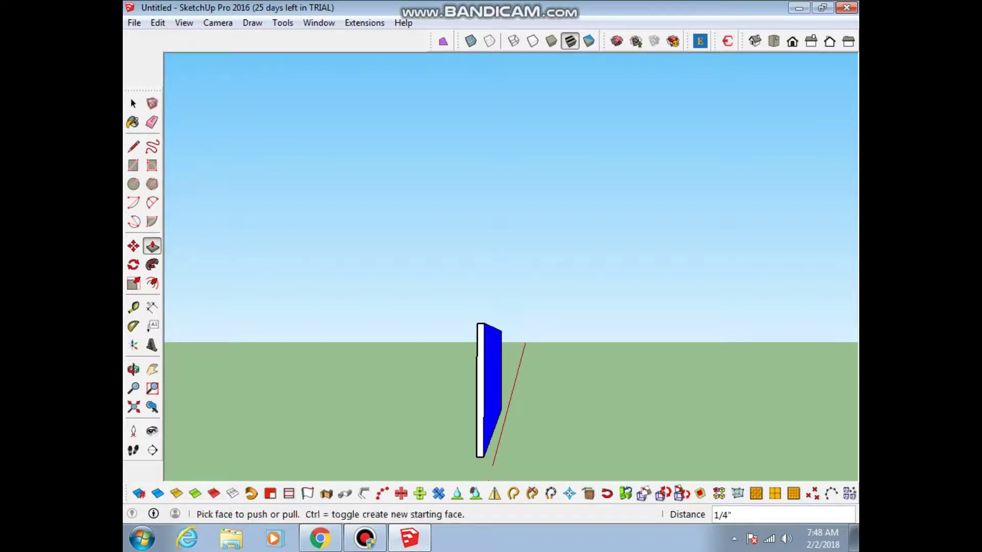
{"action": "left_click", "coordinate": [134, 369]}
{"action": "mouse_move", "coordinate": [460, 307]}
{"action": "left_mouse_down"}
{"action": "mouse_move", "coordinate": [511, 214]}
{"action": "mouse_move", "coordinate": [388, 286]}
{"action": "left_mouse_up"}
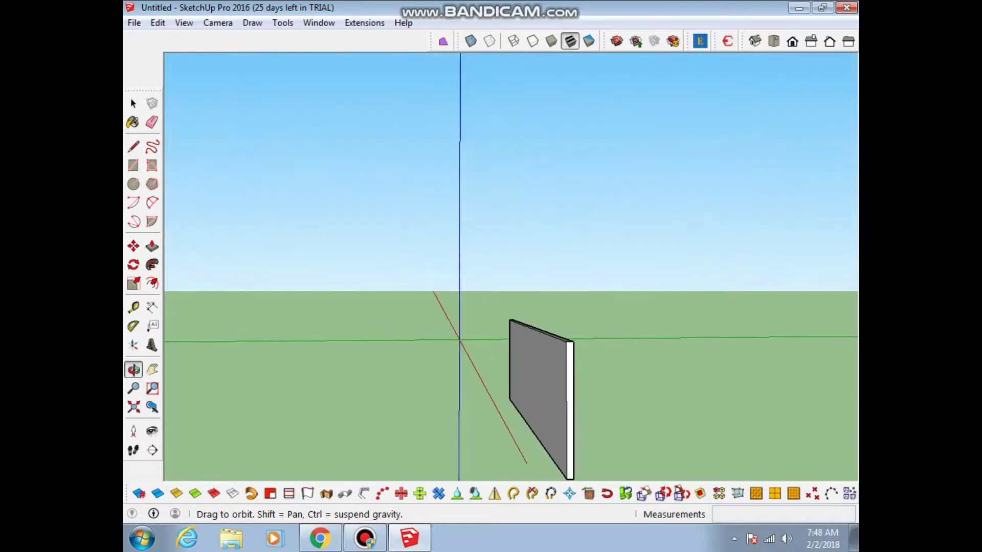
Make the whole side panel a component.
{"action": "key", "text": "space"}
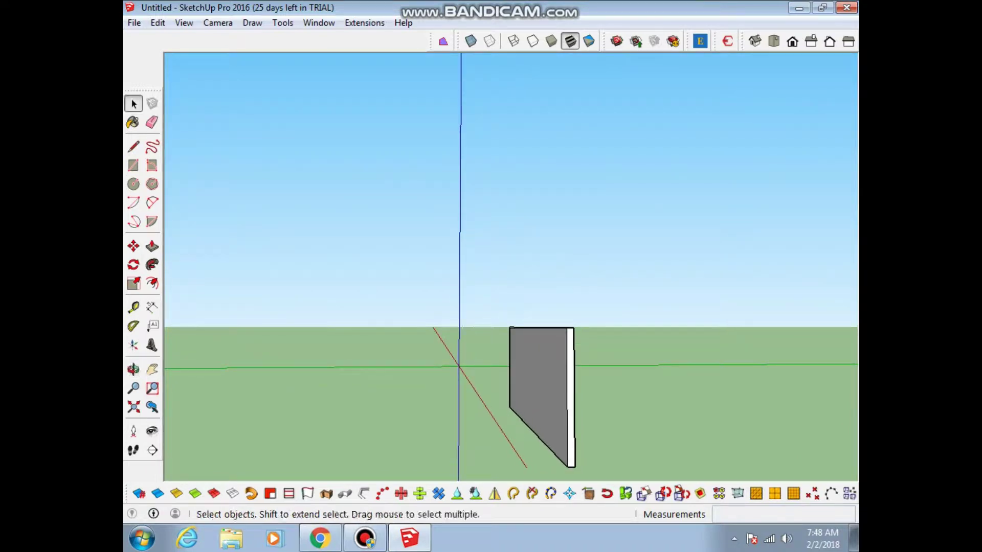
{"action": "left_click_drag", "start_coordinate": [485, 309], "coordinate": [588, 460]}
{"action": "right_click", "coordinate": [550, 393]}
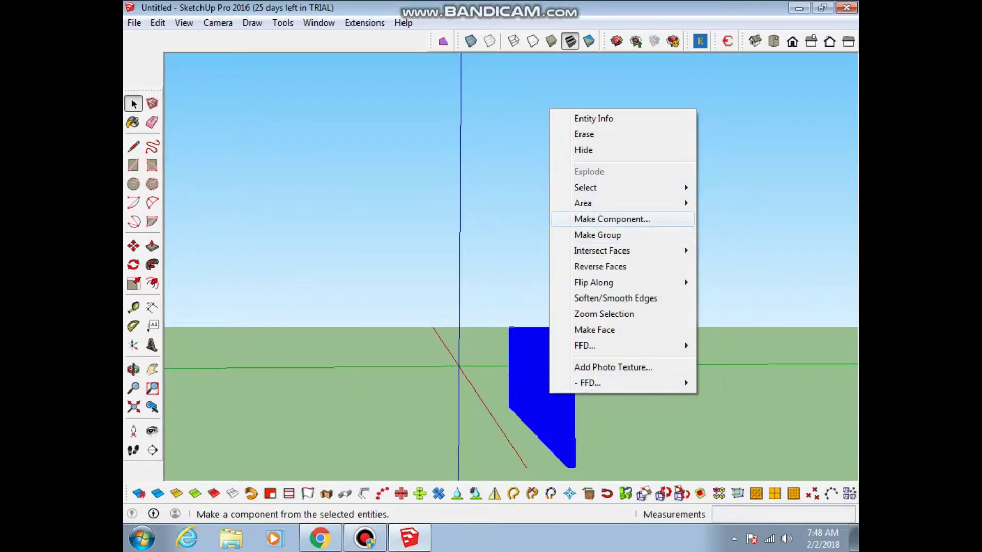
{"action": "left_click", "coordinate": [608, 219]}
{"action": "key", "text": "Return"}
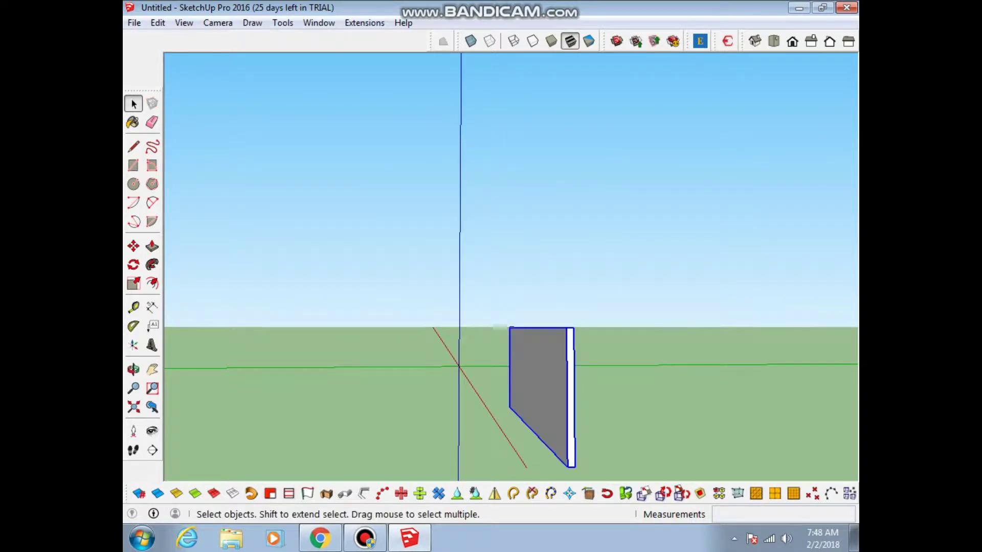
Copy the panel about 1' 1 1/4" along the green axis, opposite the original.
{"action": "middle_click_drag", "start_coordinate": [512, 255], "coordinate": [563, 255]}
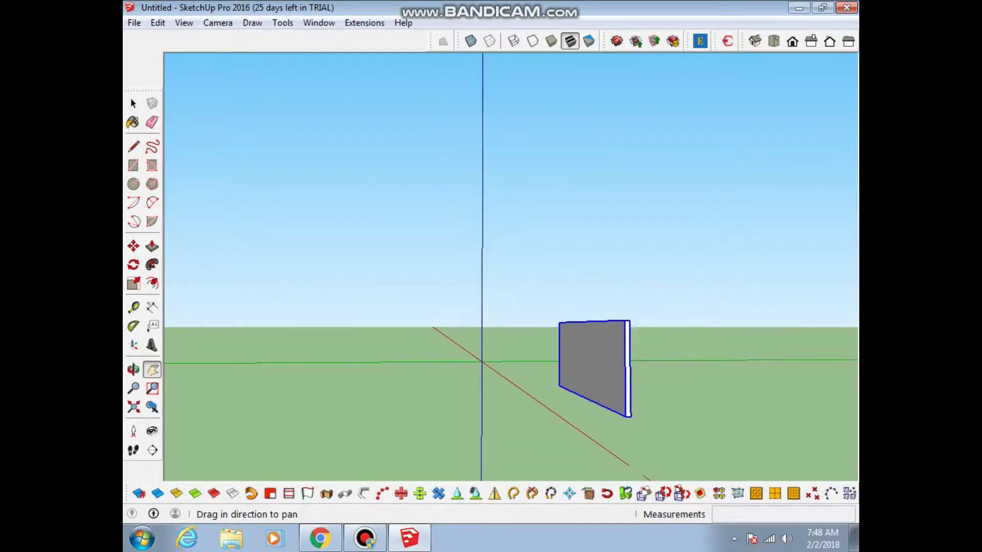
{"action": "left_click_drag", "start_coordinate": [511, 307], "coordinate": [516, 299]}
{"action": "key", "text": "m"}
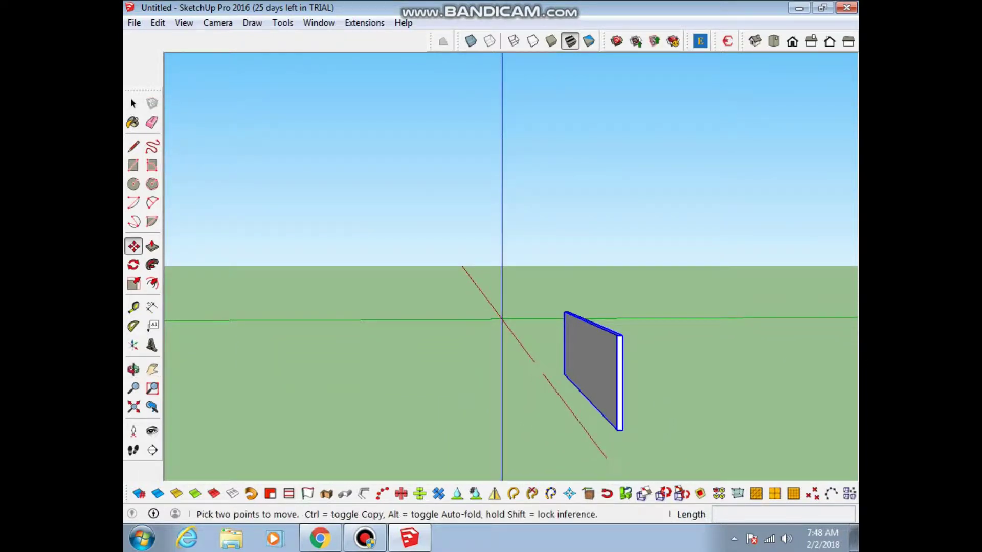
{"action": "left_click", "coordinate": [619, 420], "text": "ctrl"}
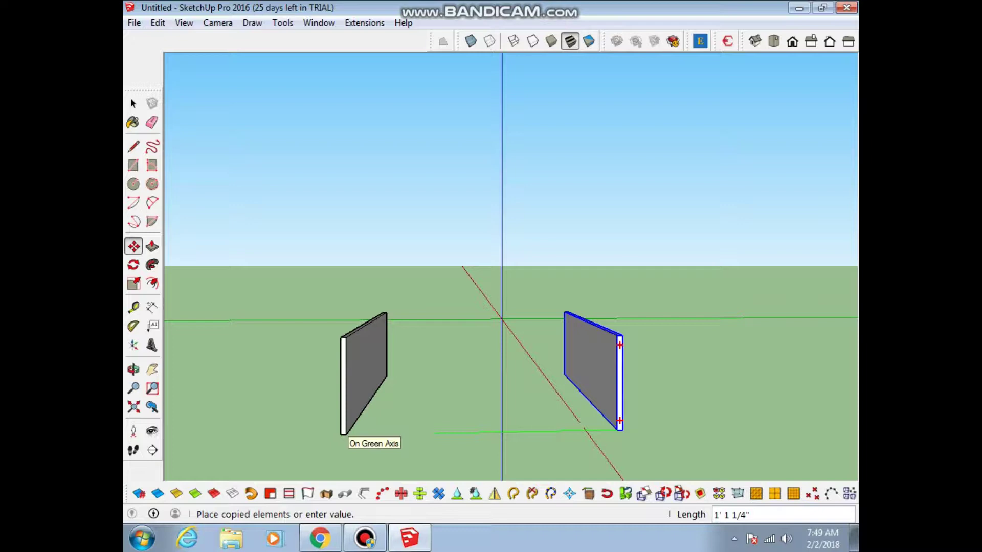
{"action": "left_click", "coordinate": [343, 434]}
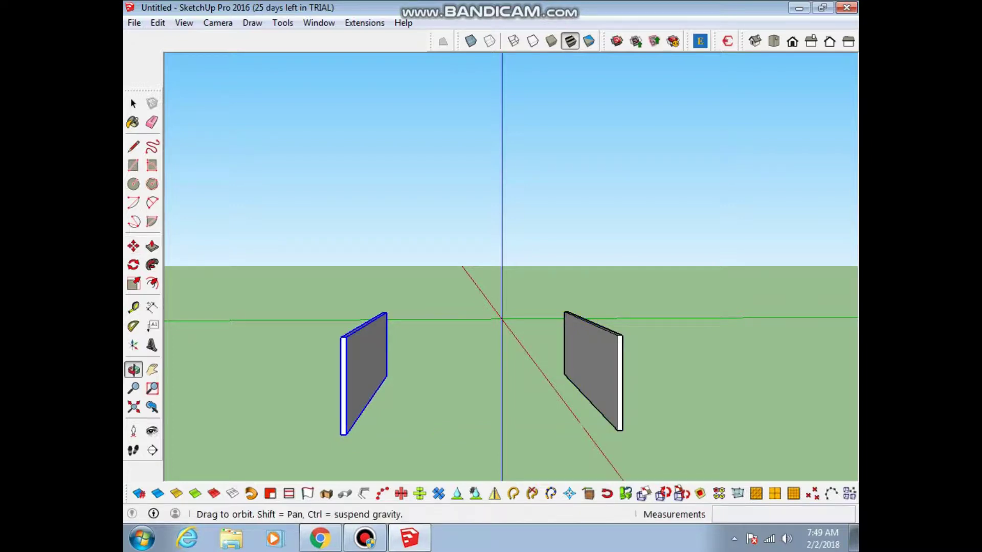
{"action": "middle_click_drag", "start_coordinate": [342, 434], "coordinate": [373, 389]}
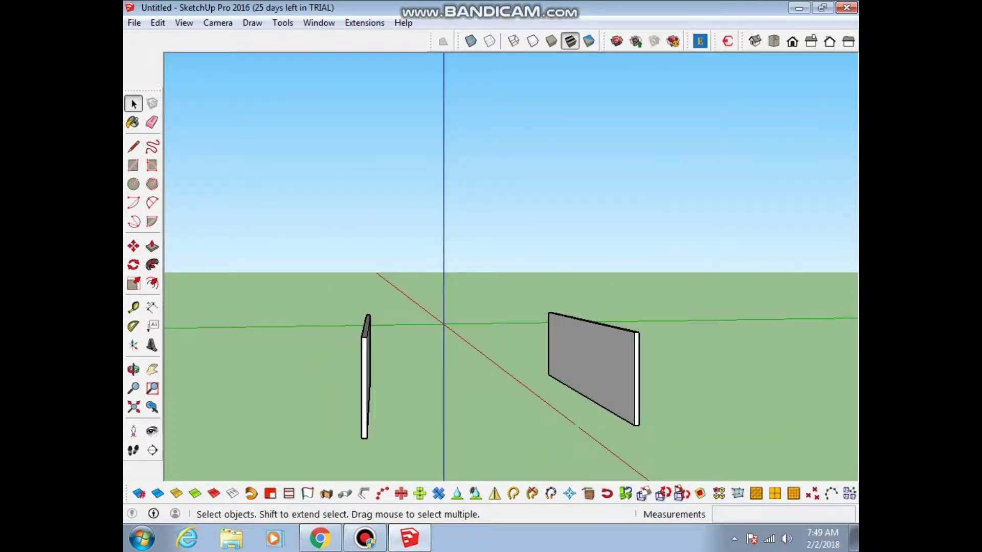
{"action": "key", "text": "r"}
{"action": "left_click", "coordinate": [366, 337]}
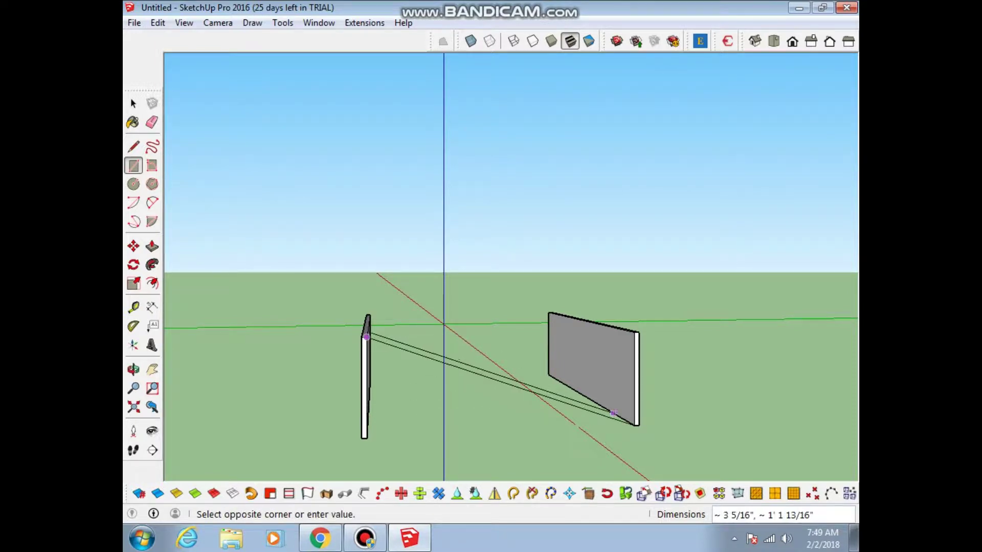
{"action": "left_click", "coordinate": [634, 425]}
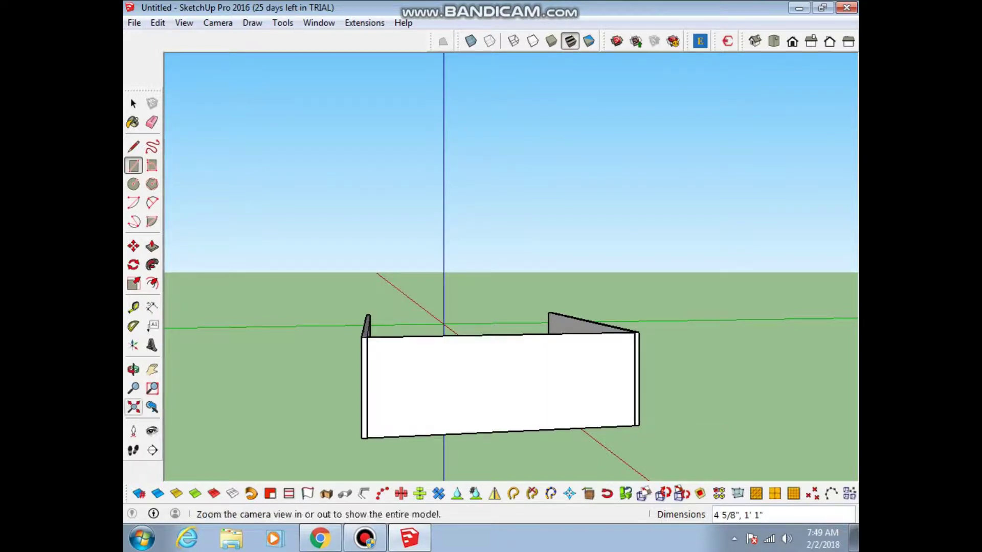
{"action": "left_click", "coordinate": [133, 369]}
{"action": "left_click_drag", "start_coordinate": [460, 358], "coordinate": [563, 348]}
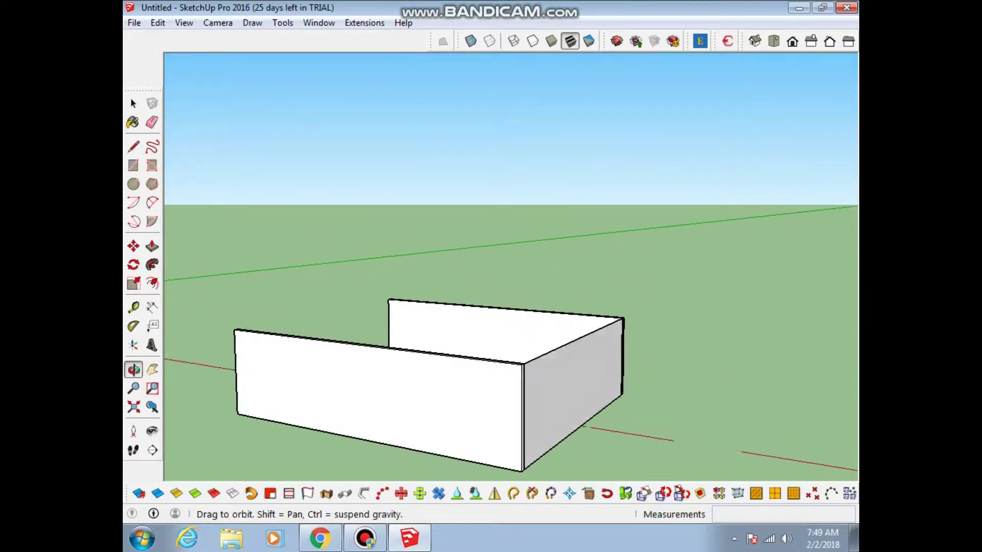
{"action": "mouse_move", "coordinate": [460, 358]}
{"action": "left_mouse_down"}
{"action": "mouse_move", "coordinate": [419, 368]}
{"action": "mouse_move", "coordinate": [440, 363]}
{"action": "left_mouse_up"}
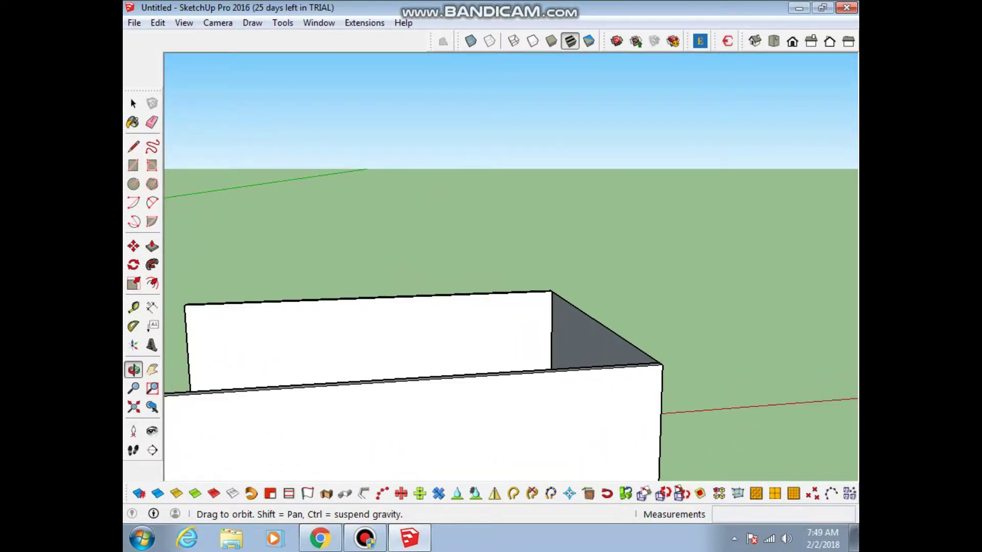
{"action": "key", "text": "p"}
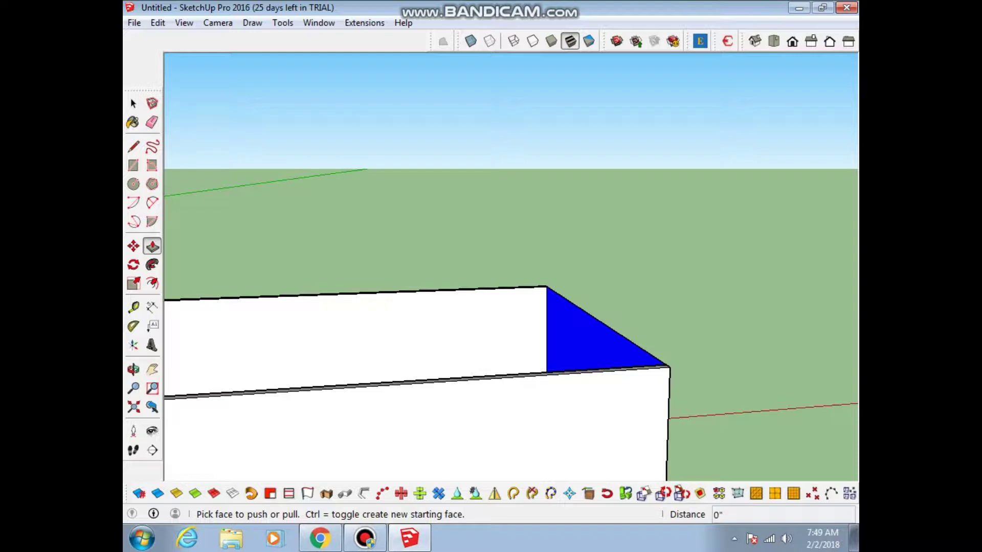
{"action": "key", "text": "Delete"}
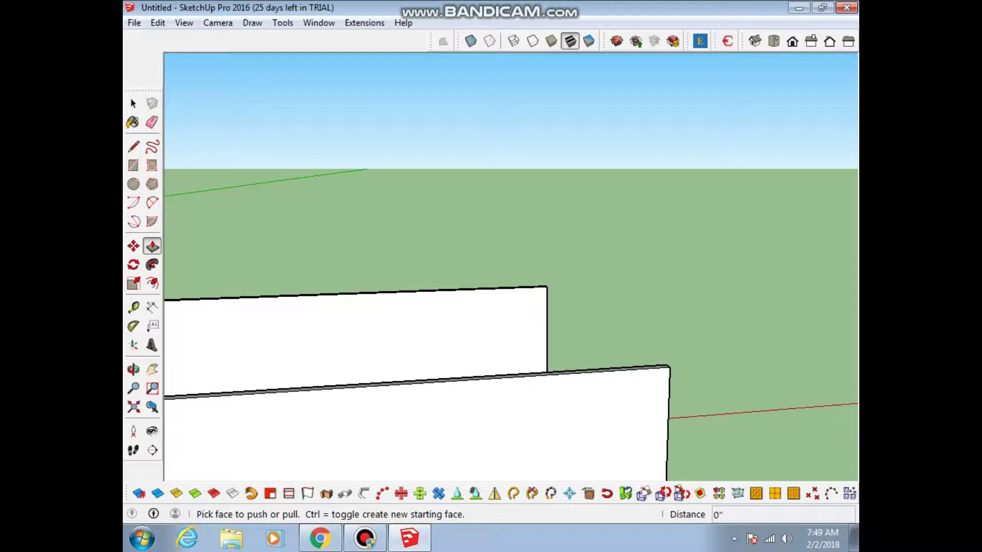
{"action": "key", "text": "o"}
{"action": "mouse_move", "coordinate": [512, 307]}
{"action": "left_mouse_down"}
{"action": "mouse_move", "coordinate": [460, 256]}
{"action": "mouse_move", "coordinate": [409, 225]}
{"action": "left_mouse_up"}
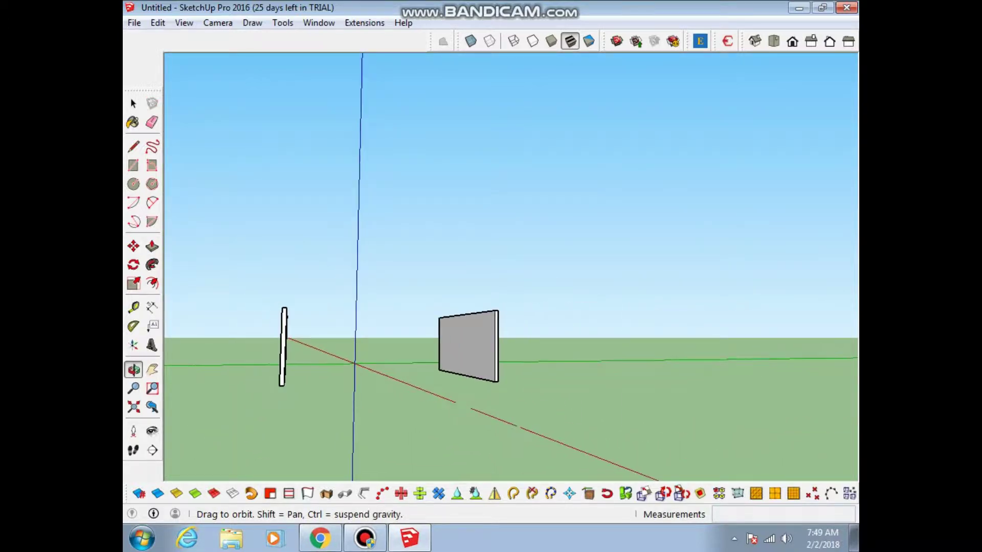
{"action": "left_click_drag", "start_coordinate": [461, 256], "coordinate": [511, 255]}
Draw a new rectangle beside the existing panels.
{"action": "key", "text": "r"}
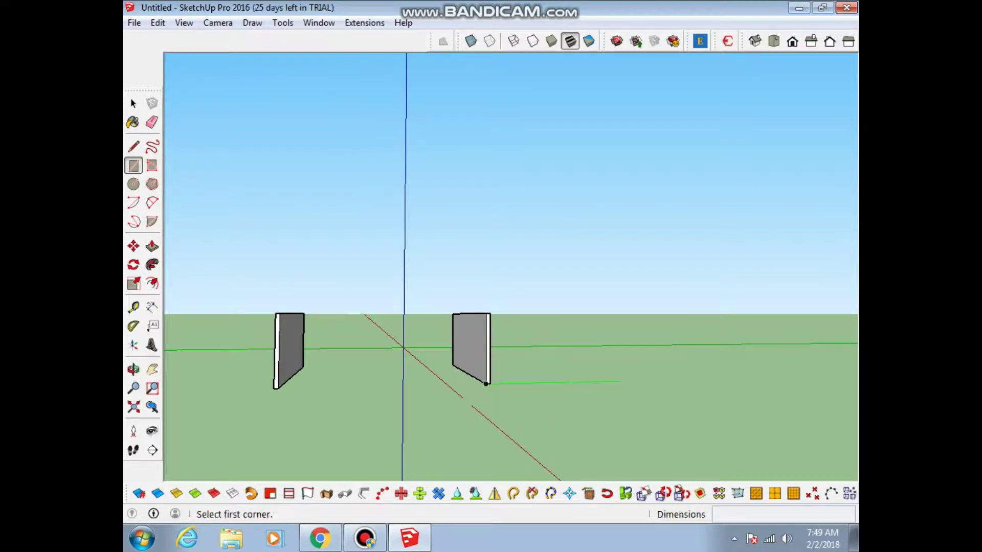
{"action": "left_click", "coordinate": [632, 342]}
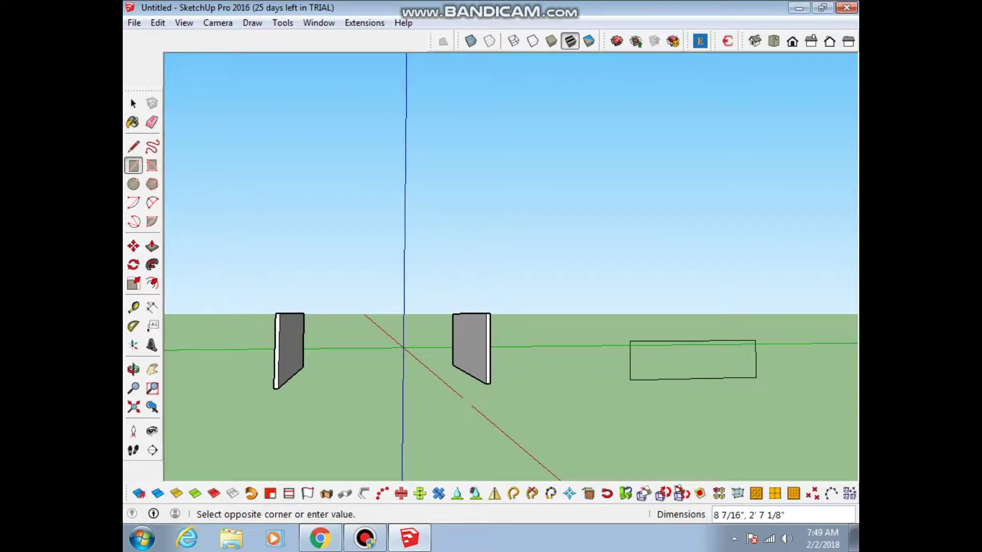
{"action": "left_click", "coordinate": [755, 378]}
{"action": "scroll", "coordinate": [745, 353], "scroll_direction": "up", "scroll_amount": 2}
{"action": "scroll", "coordinate": [742, 348], "scroll_direction": "up", "scroll_amount": 2}
{"action": "scroll", "coordinate": [748, 361], "scroll_direction": "up", "scroll_amount": 1}
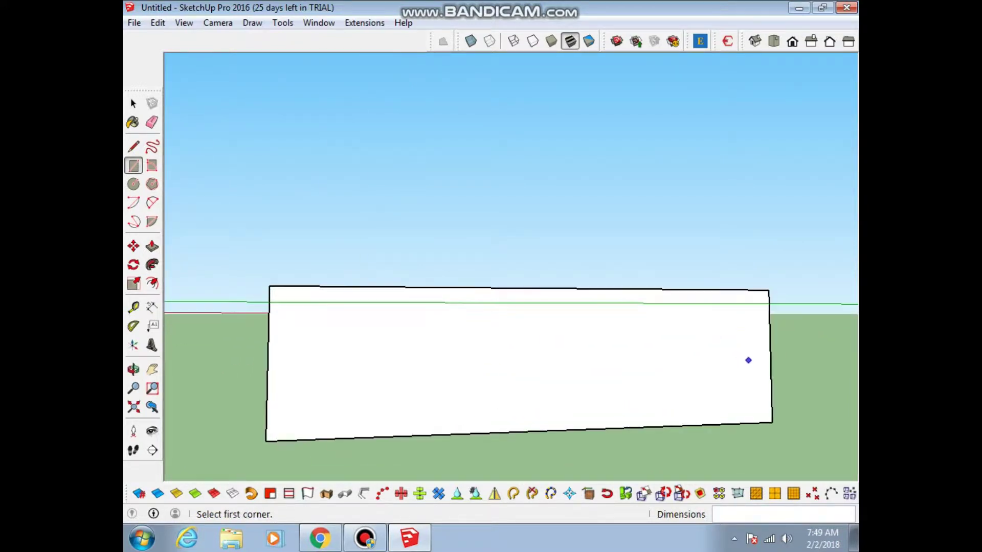
Push/Pull the new rectangle 1/4" into a thin upright board.
{"action": "middle_click_drag", "start_coordinate": [748, 360], "coordinate": [526, 327]}
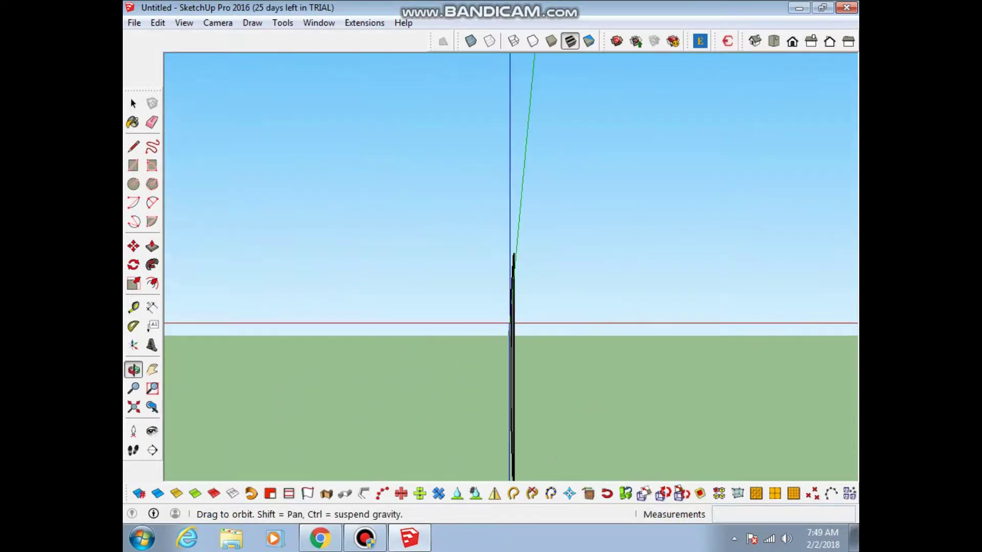
{"action": "key", "text": "p"}
{"action": "left_click", "coordinate": [504, 357]}
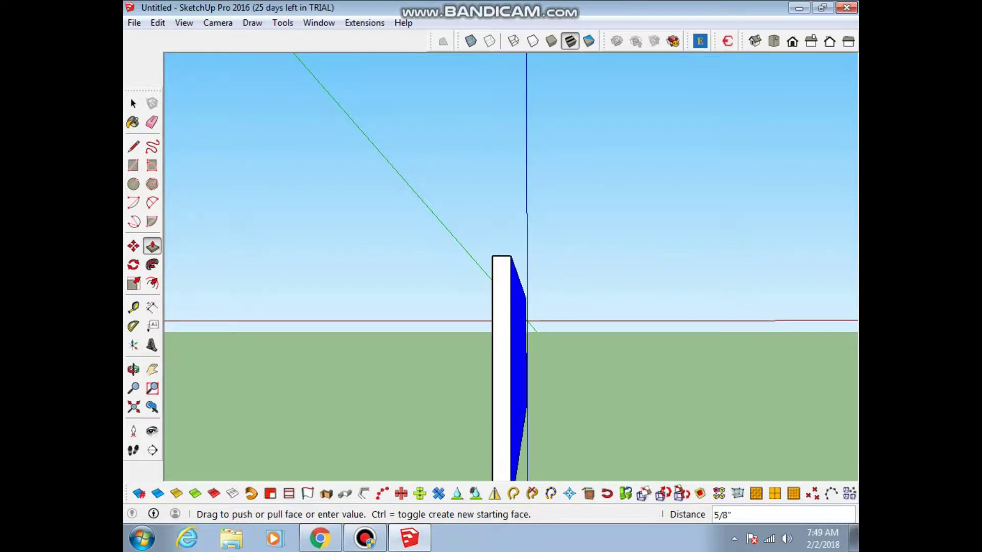
{"action": "scroll", "coordinate": [506, 307], "scroll_direction": "up", "scroll_amount": 3}
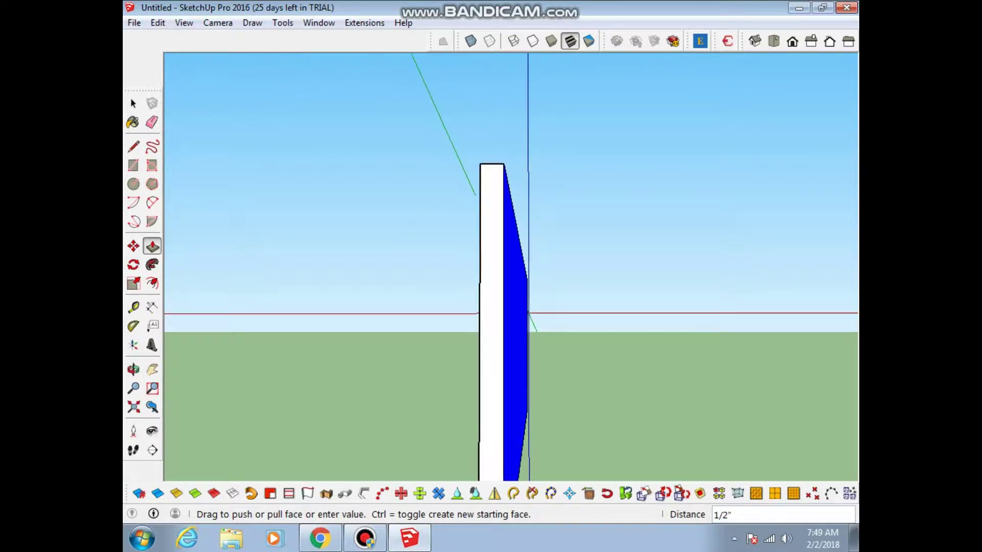
{"action": "scroll", "coordinate": [506, 306], "scroll_direction": "up", "scroll_amount": 2}
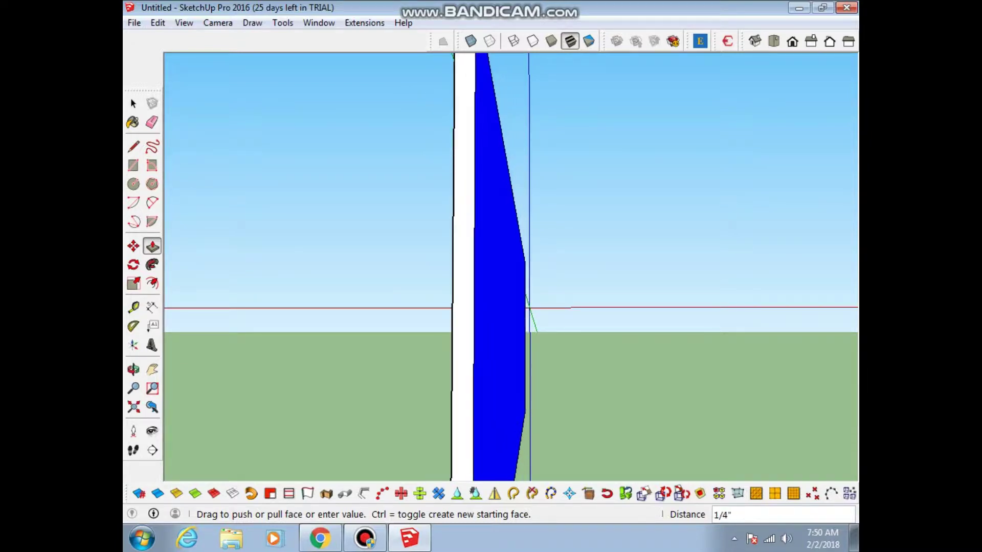
{"action": "scroll", "coordinate": [511, 265], "scroll_direction": "down", "scroll_amount": 5}
{"action": "middle_click_drag", "start_coordinate": [511, 266], "coordinate": [562, 276]}
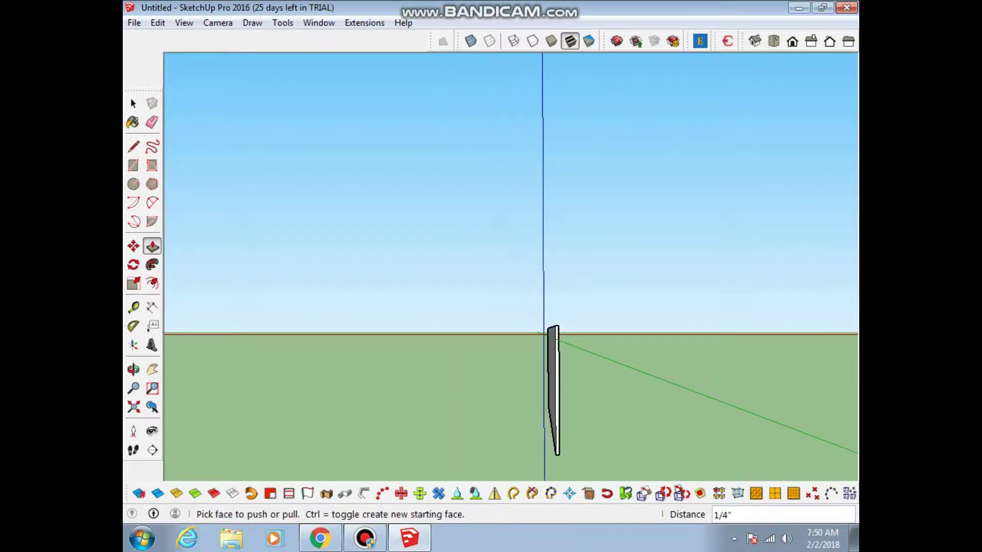
{"action": "left_click_drag", "start_coordinate": [511, 266], "coordinate": [460, 256]}
{"action": "key", "text": "space"}
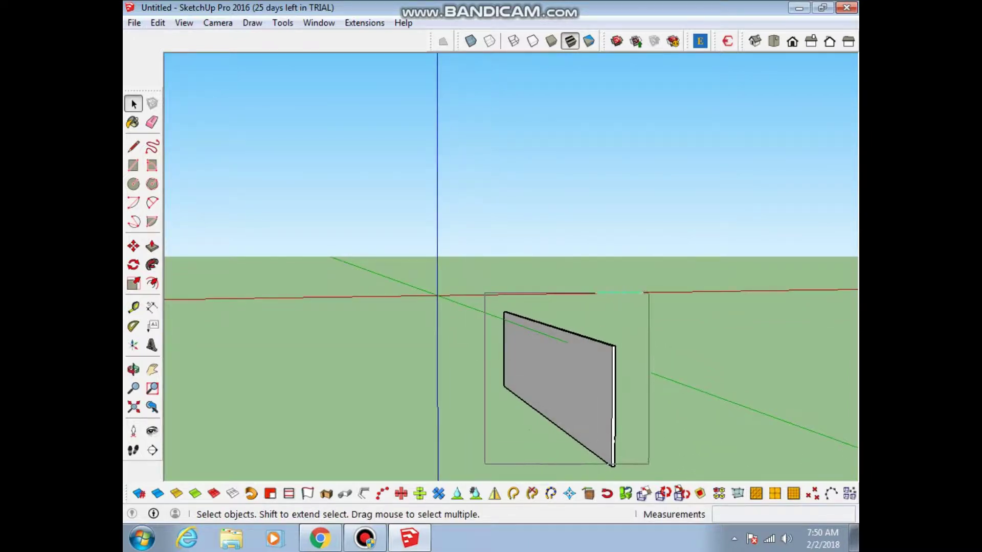
Select the thin slab for moving and bring the white drawer fronts into view.
{"action": "left_click_drag", "start_coordinate": [485, 292], "coordinate": [653, 468]}
{"action": "key", "text": "m"}
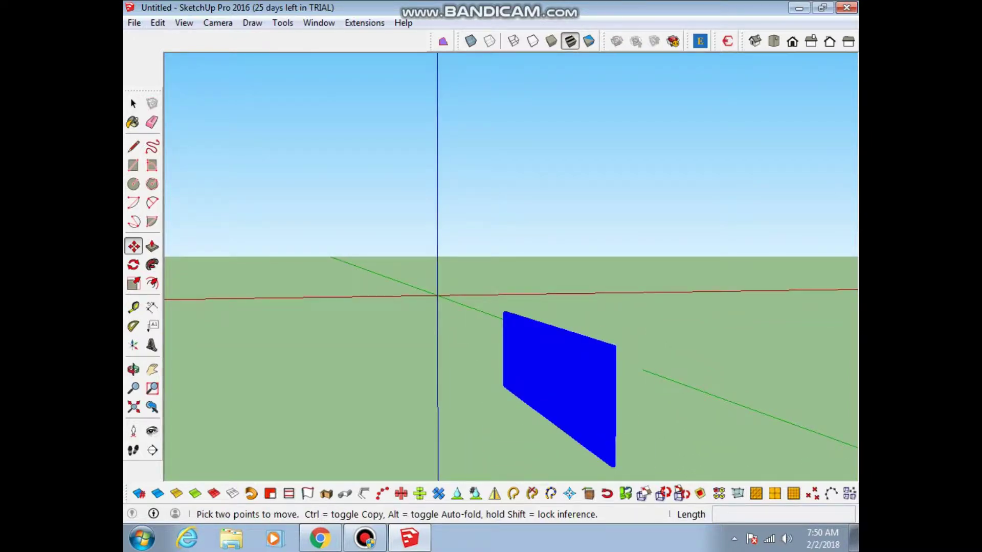
{"action": "middle_click_drag", "start_coordinate": [460, 307], "coordinate": [593, 322], "text": "shift"}
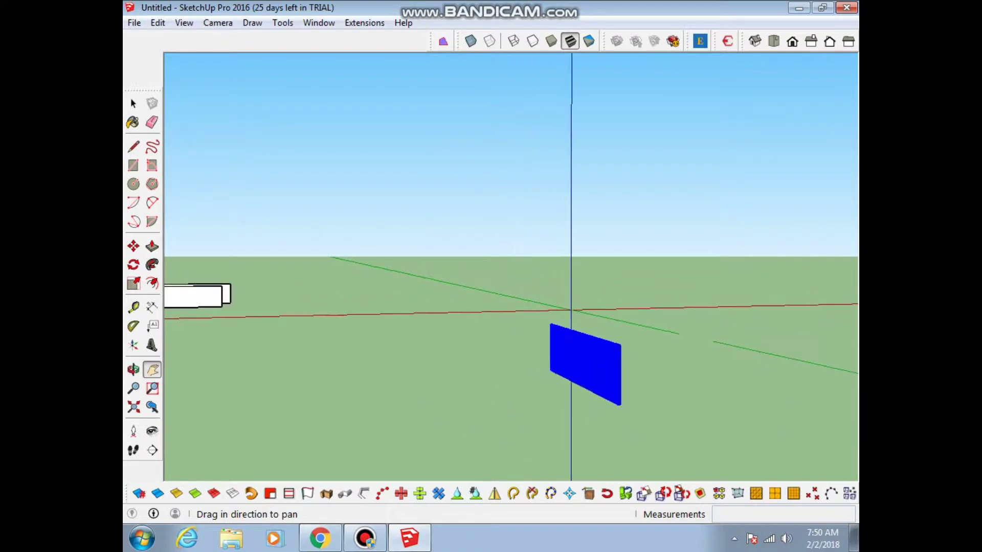
{"action": "left_click_drag", "start_coordinate": [460, 307], "coordinate": [624, 388]}
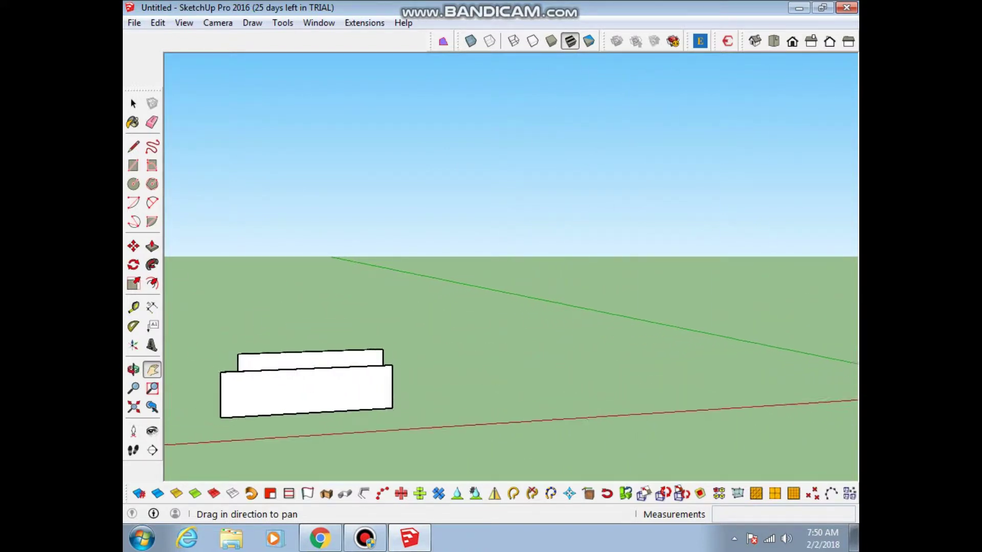
{"action": "scroll", "coordinate": [389, 353], "scroll_direction": "up", "scroll_amount": 2}
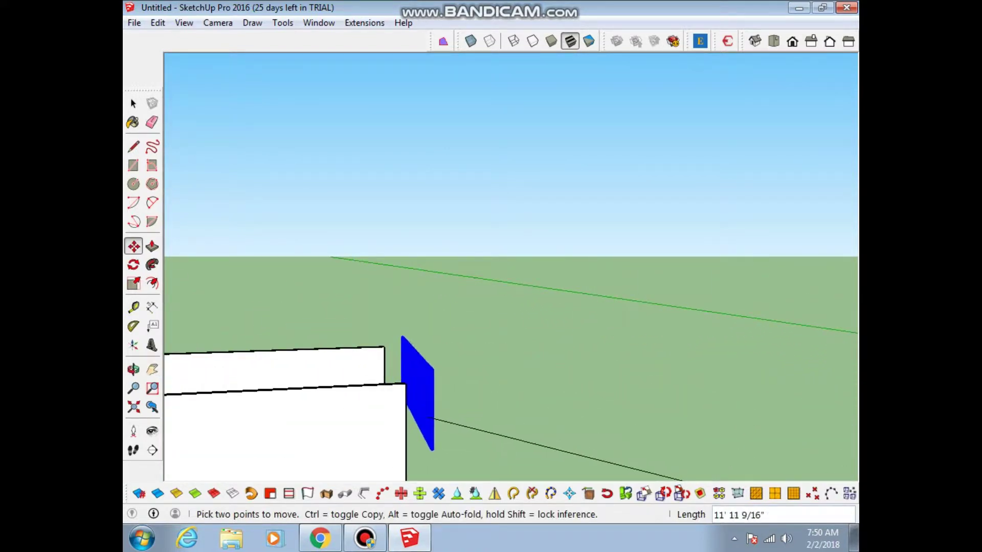
{"action": "key", "text": "o"}
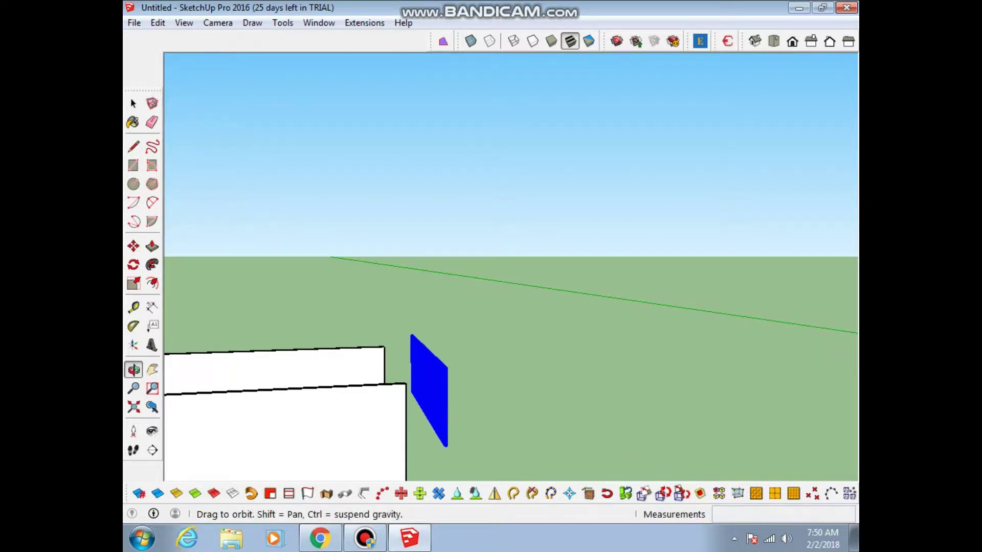
{"action": "mouse_move", "coordinate": [511, 307]}
{"action": "left_mouse_down"}
{"action": "mouse_move", "coordinate": [419, 327]}
{"action": "mouse_move", "coordinate": [384, 409]}
{"action": "left_mouse_up"}
{"action": "middle_click_drag", "start_coordinate": [384, 409], "coordinate": [338, 401]}
Move the panel by its corner onto the drawer-front endpoint as a side panel.
{"action": "left_click", "coordinate": [402, 357]}
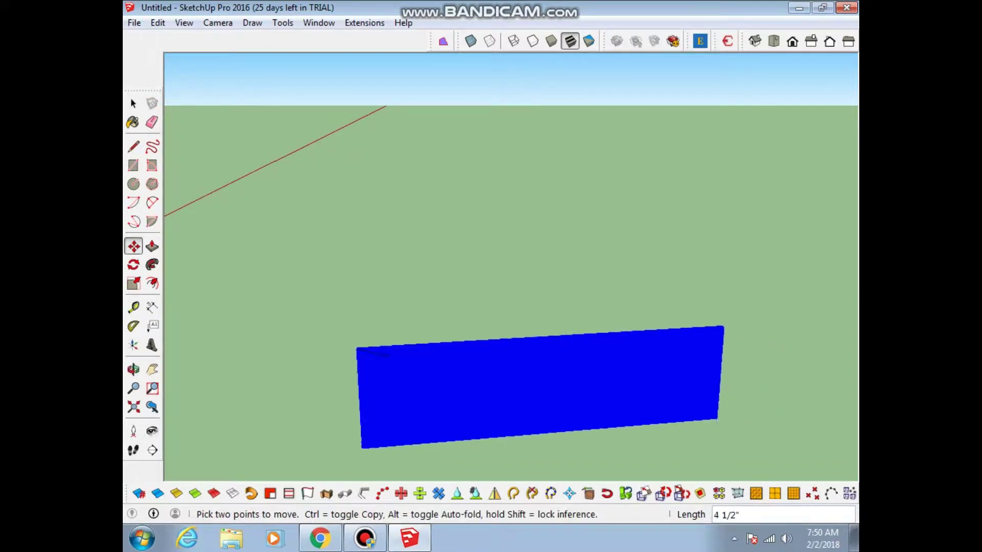
{"action": "middle_click_drag", "start_coordinate": [276, 319], "coordinate": [685, 386], "text": "shift"}
{"action": "scroll", "coordinate": [292, 358], "scroll_direction": "up", "scroll_amount": 3}
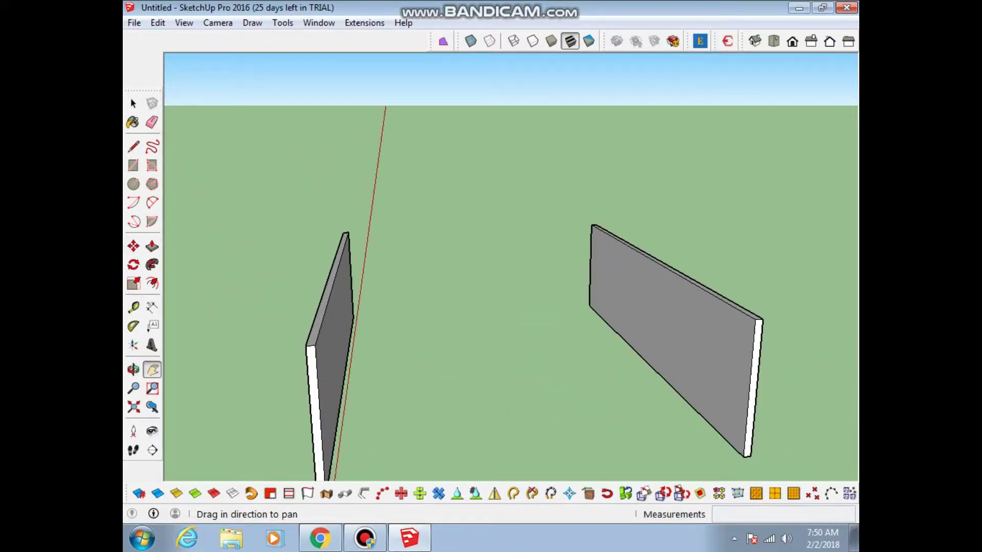
{"action": "scroll", "coordinate": [291, 358], "scroll_direction": "up", "scroll_amount": 3}
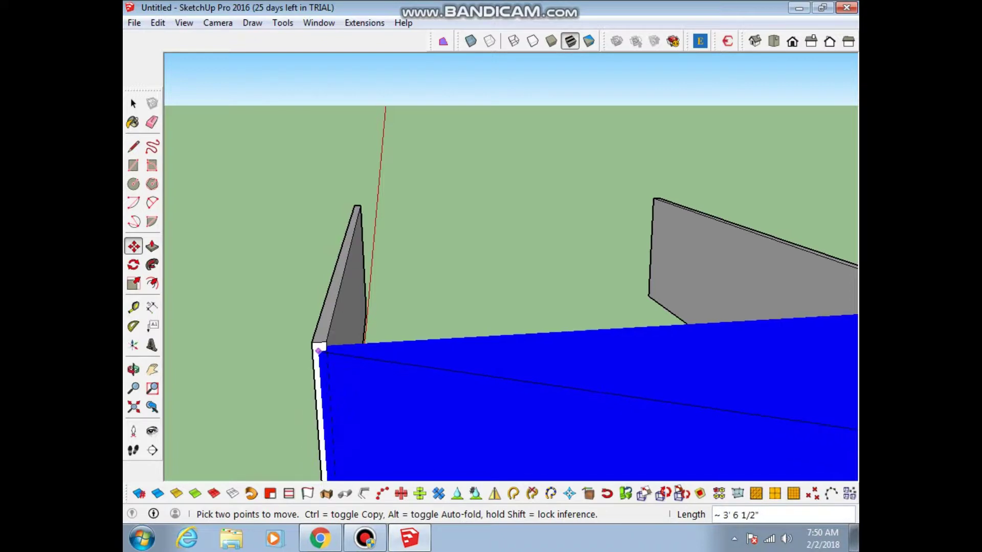
{"action": "left_click", "coordinate": [311, 342]}
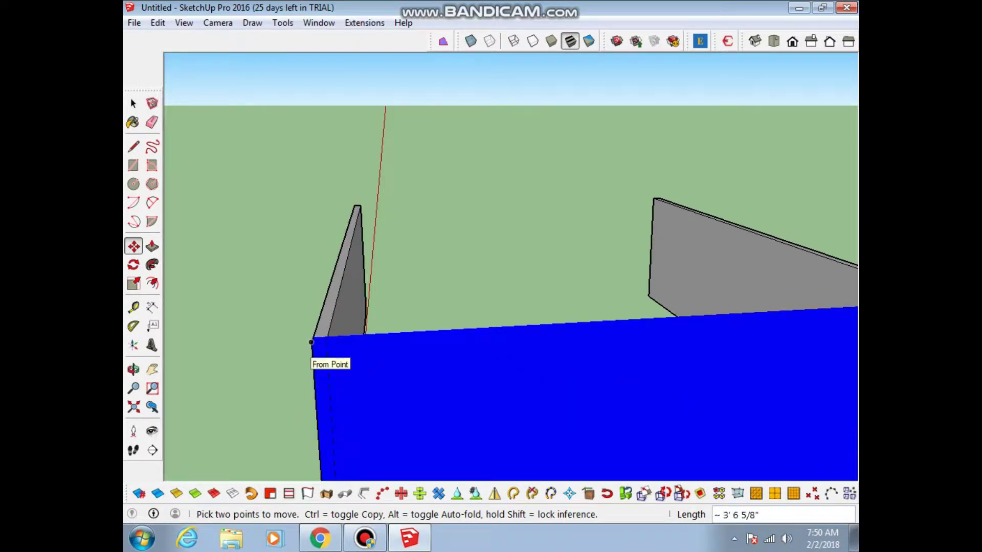
{"action": "middle_click_drag", "start_coordinate": [311, 342], "coordinate": [358, 214]}
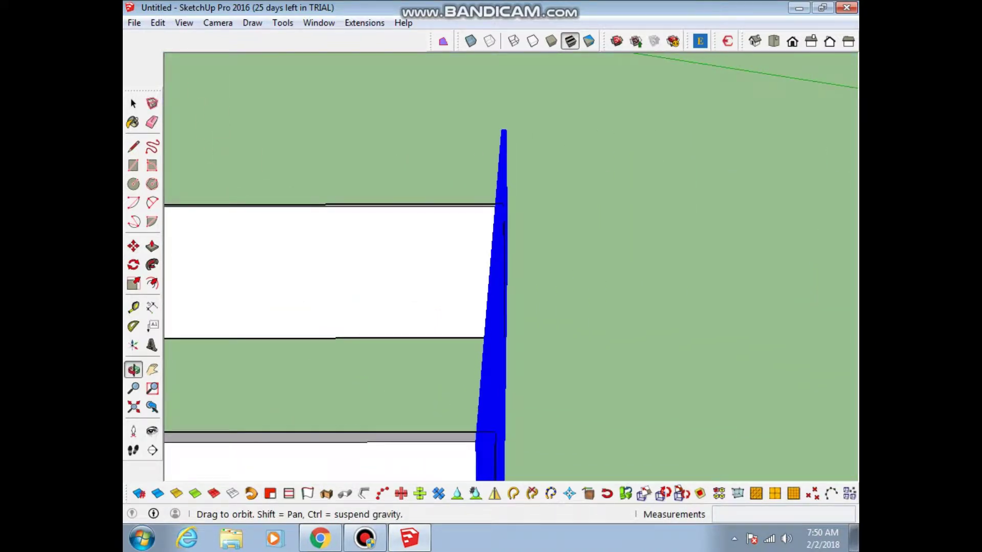
{"action": "mouse_move", "coordinate": [476, 441]}
{"action": "middle_mouse_down", "text": "shift"}
{"action": "mouse_move", "coordinate": [485, 440]}
{"action": "mouse_move", "coordinate": [435, 358]}
{"action": "middle_mouse_up", "text": "shift"}
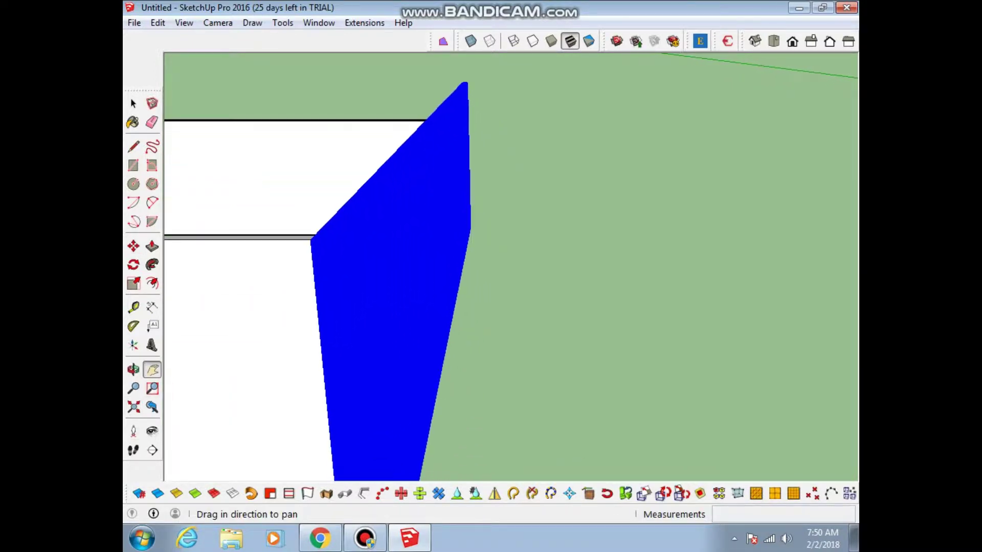
{"action": "middle_click_drag", "start_coordinate": [511, 255], "coordinate": [511, 317]}
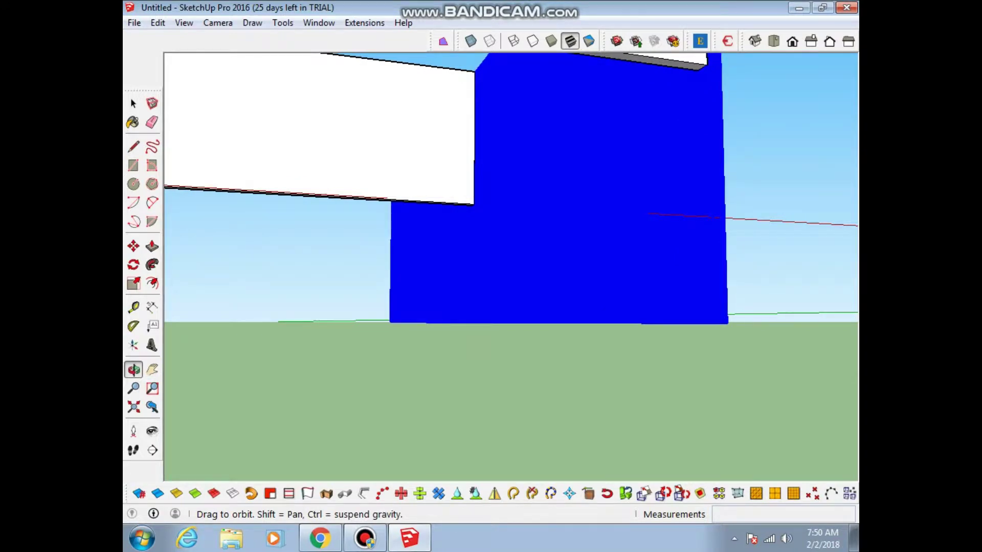
Push the side panel's face in by 4 inches.
{"action": "key", "text": "p"}
{"action": "scroll", "coordinate": [511, 205], "scroll_direction": "up", "scroll_amount": 2}
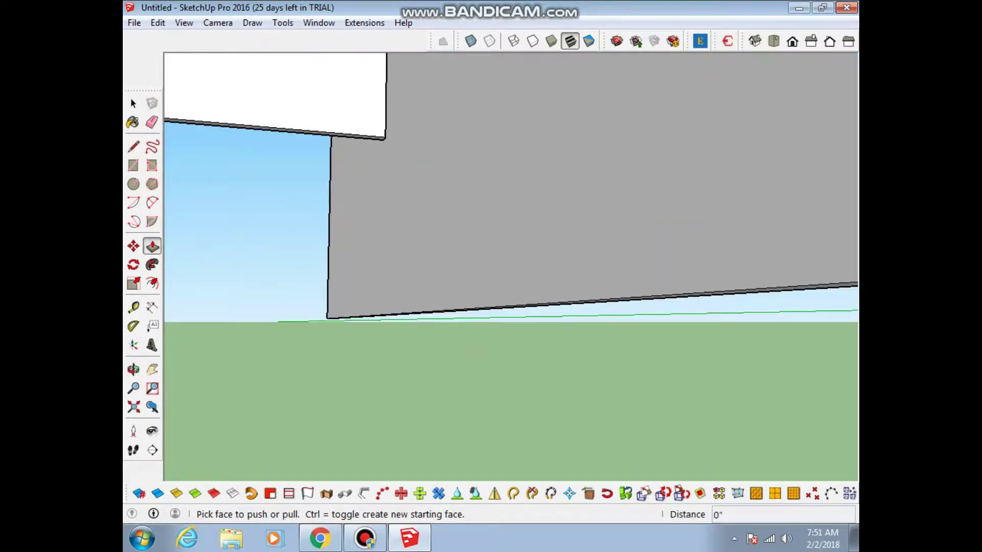
{"action": "left_click_drag", "start_coordinate": [460, 230], "coordinate": [383, 139]}
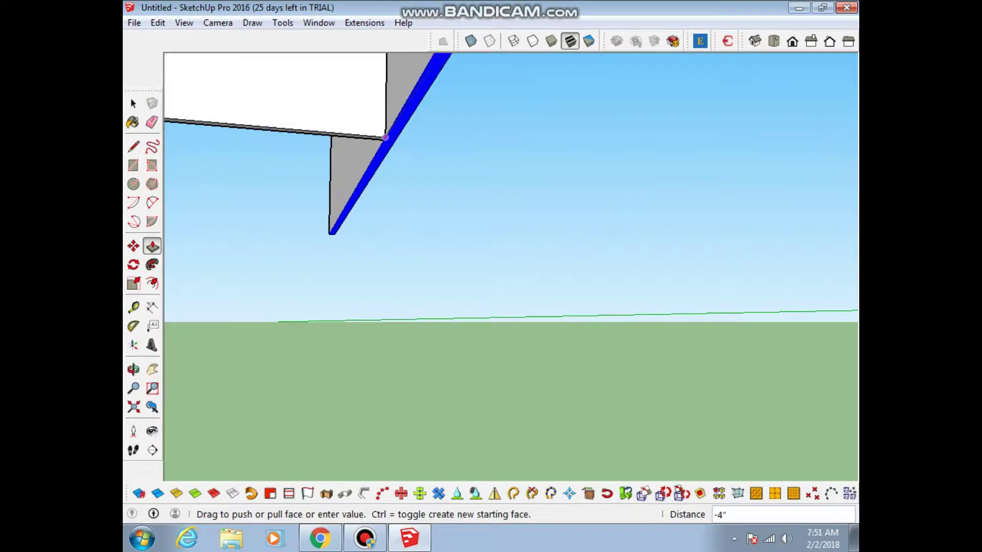
{"action": "left_click", "coordinate": [385, 138]}
{"action": "middle_click_drag", "start_coordinate": [384, 138], "coordinate": [388, 76]}
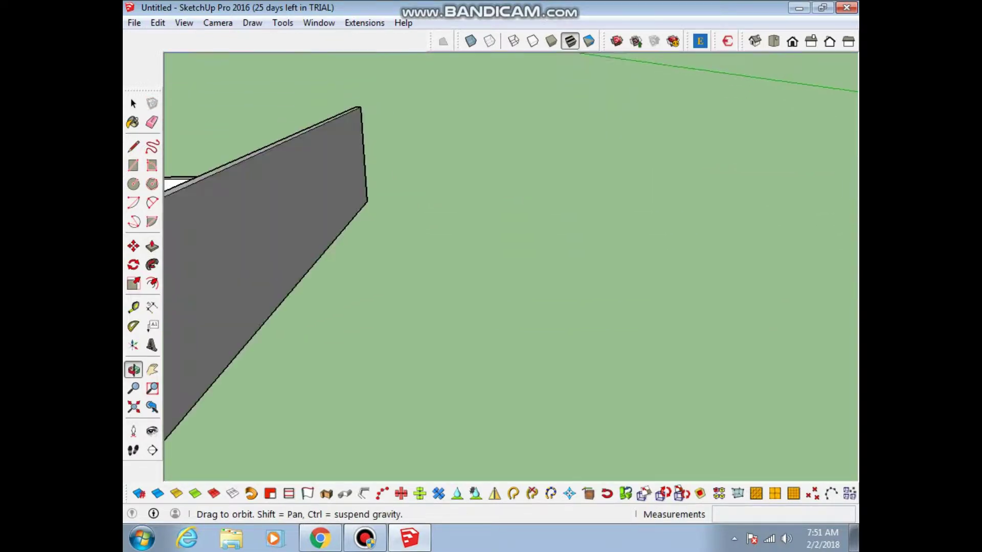
Make the shortened side panel a component.
{"action": "key", "text": "space"}
{"action": "left_click", "coordinate": [762, 368]}
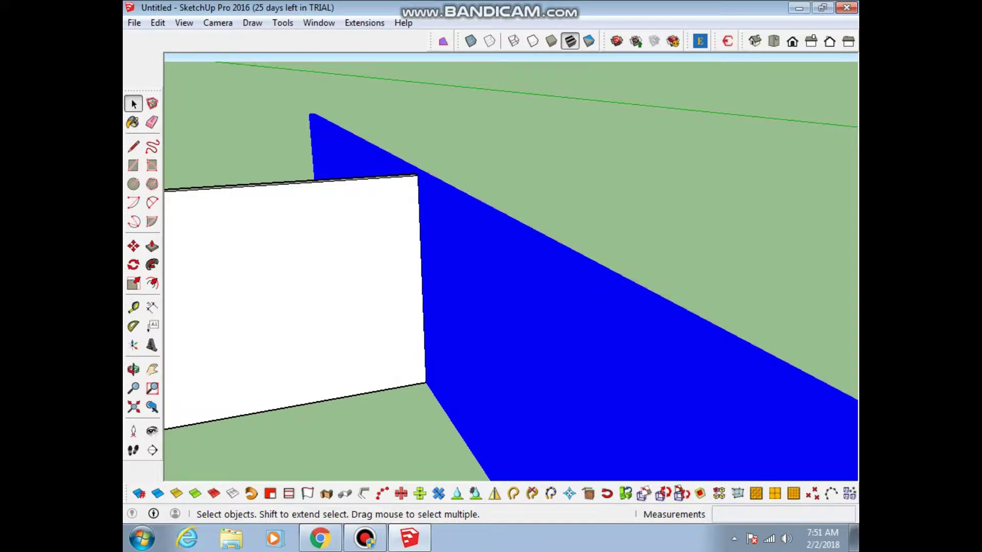
{"action": "right_click", "coordinate": [497, 296]}
{"action": "left_click", "coordinate": [559, 121]}
{"action": "key", "text": "Return"}
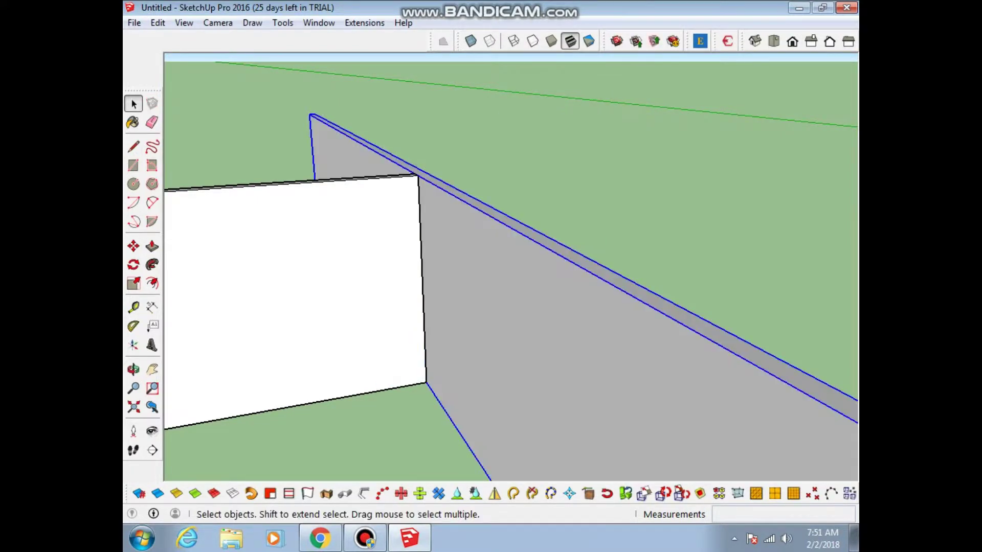
{"action": "middle_click_drag", "start_coordinate": [491, 307], "coordinate": [460, 266]}
{"action": "left_click_drag", "start_coordinate": [491, 307], "coordinate": [388, 286]}
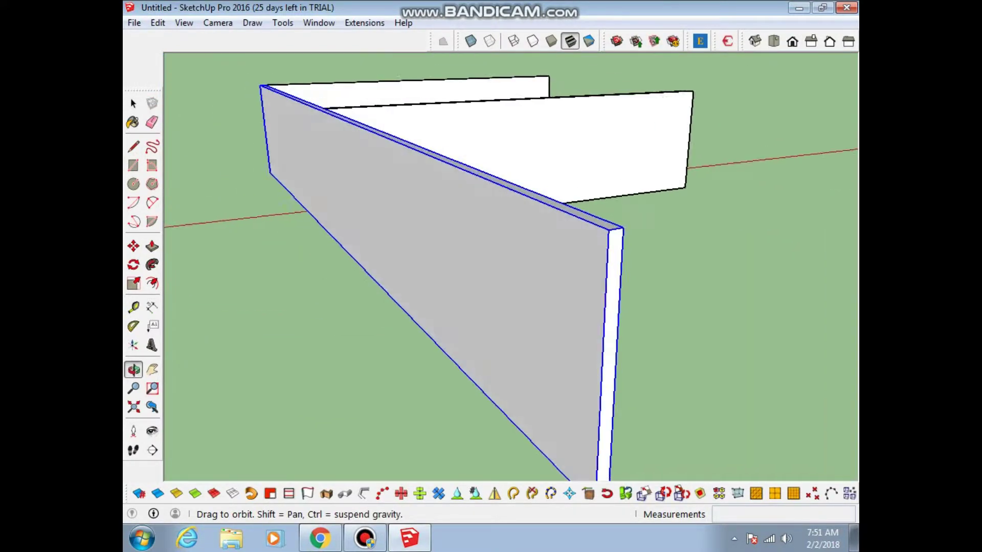
Inside the component, Push/Pull the panel face 1'5 13/16" into a deep block.
{"action": "key", "text": "space"}
{"action": "double_click", "coordinate": [360, 230]}
{"action": "left_click", "coordinate": [358, 307]}
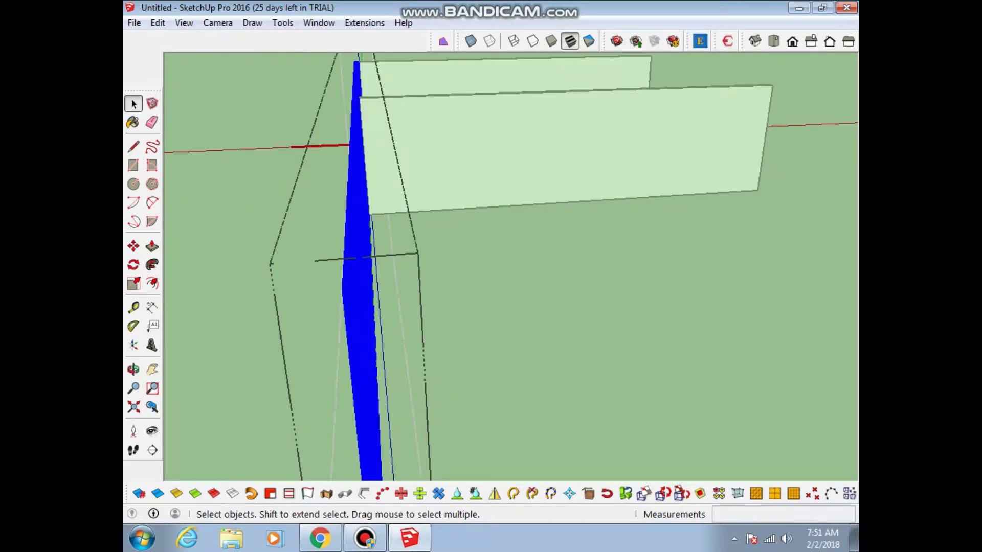
{"action": "key", "text": "p"}
{"action": "left_click", "coordinate": [353, 311]}
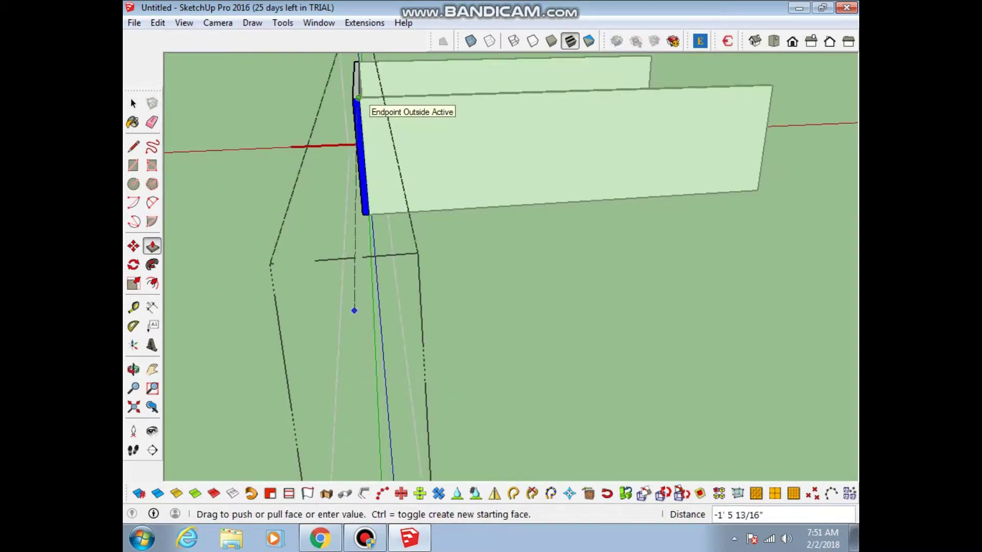
{"action": "left_click", "coordinate": [357, 97]}
{"action": "middle_click_drag", "start_coordinate": [358, 97], "coordinate": [460, 204]}
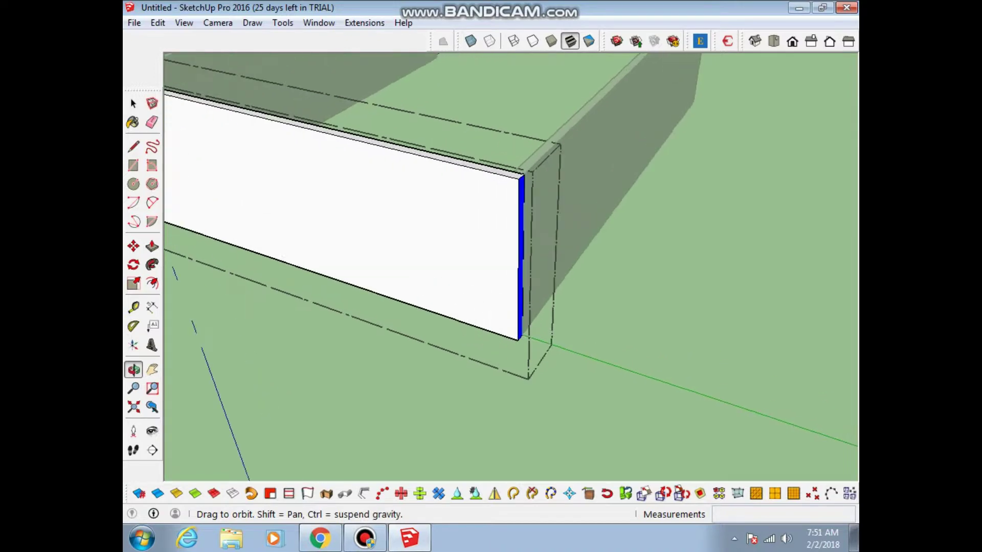
{"action": "left_click_drag", "start_coordinate": [511, 266], "coordinate": [461, 286]}
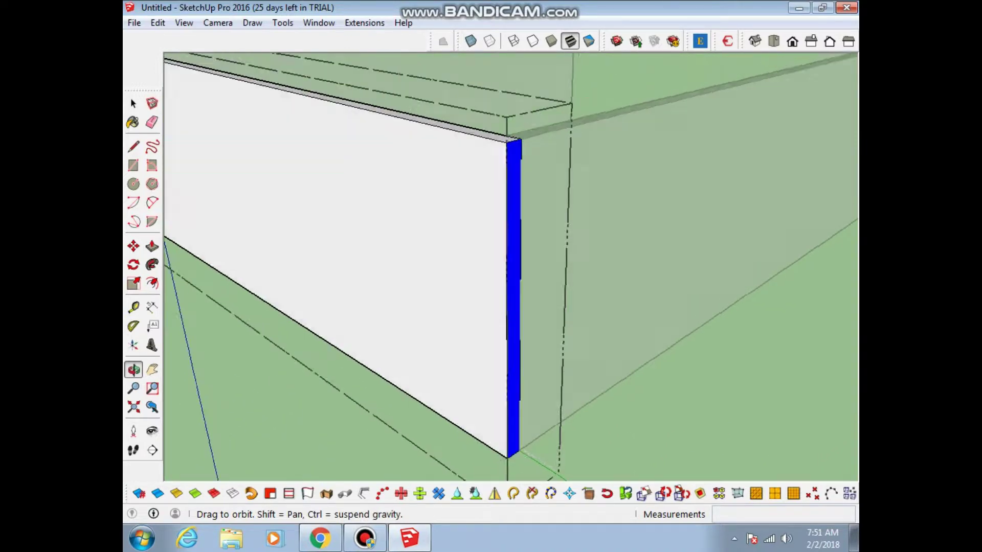
{"action": "left_click_drag", "start_coordinate": [512, 266], "coordinate": [460, 287]}
{"action": "scroll", "coordinate": [512, 266], "scroll_direction": "down", "scroll_amount": 5}
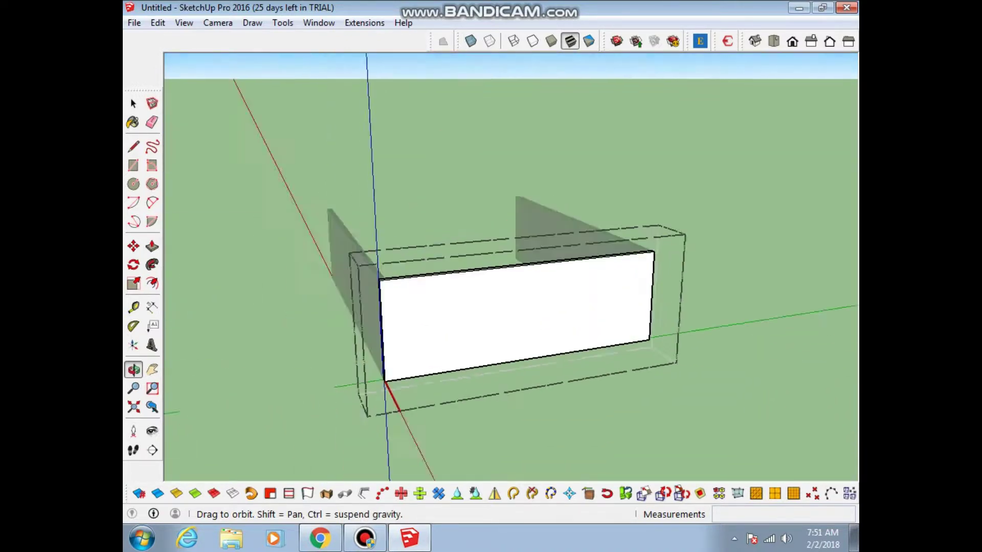
{"action": "mouse_move", "coordinate": [511, 266]}
{"action": "left_mouse_down"}
{"action": "mouse_move", "coordinate": [419, 296]}
{"action": "mouse_move", "coordinate": [480, 276]}
{"action": "mouse_move", "coordinate": [460, 286]}
{"action": "left_mouse_up"}
Lower the block's top face by 3/8".
{"action": "key", "text": "p"}
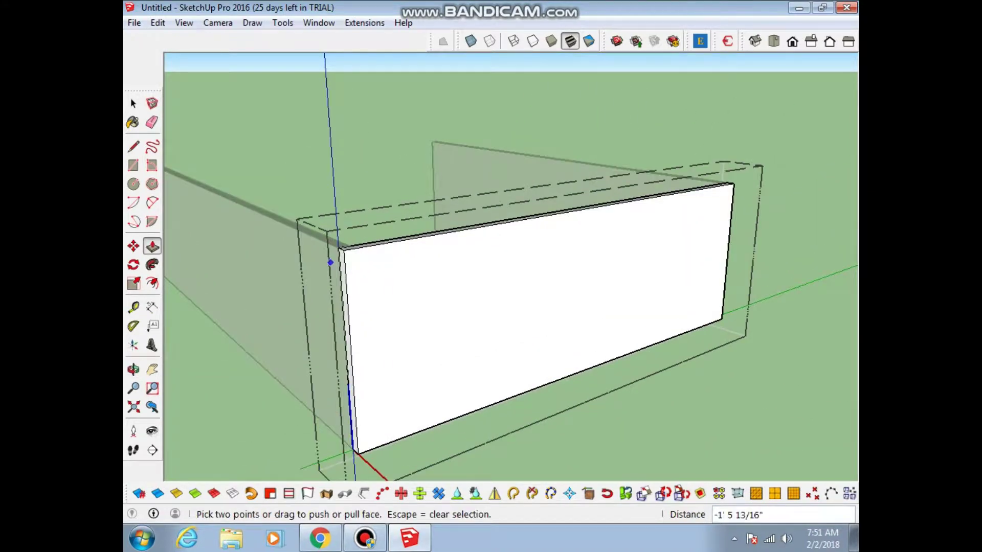
{"action": "scroll", "coordinate": [397, 241], "scroll_direction": "up", "scroll_amount": 3}
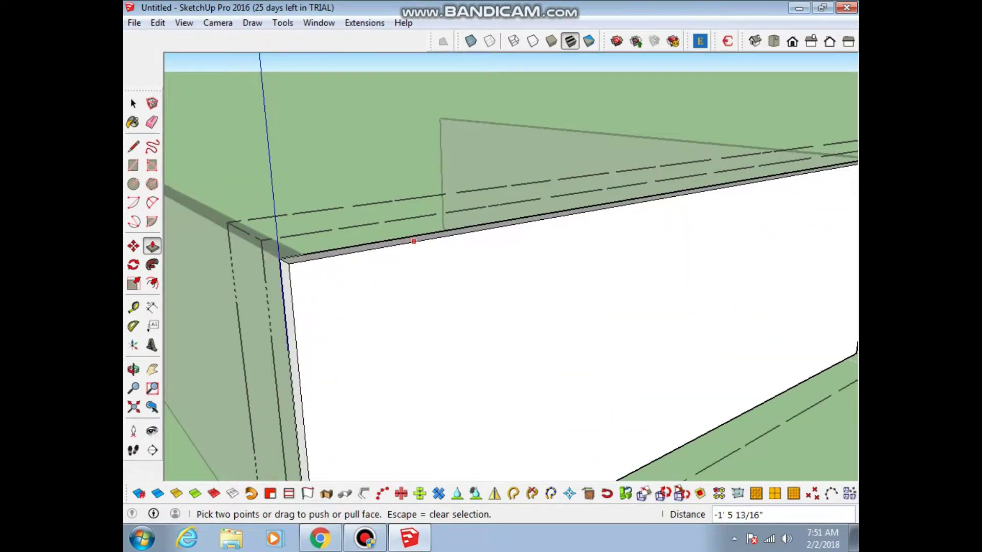
{"action": "key", "text": "space"}
{"action": "left_click", "coordinate": [562, 214]}
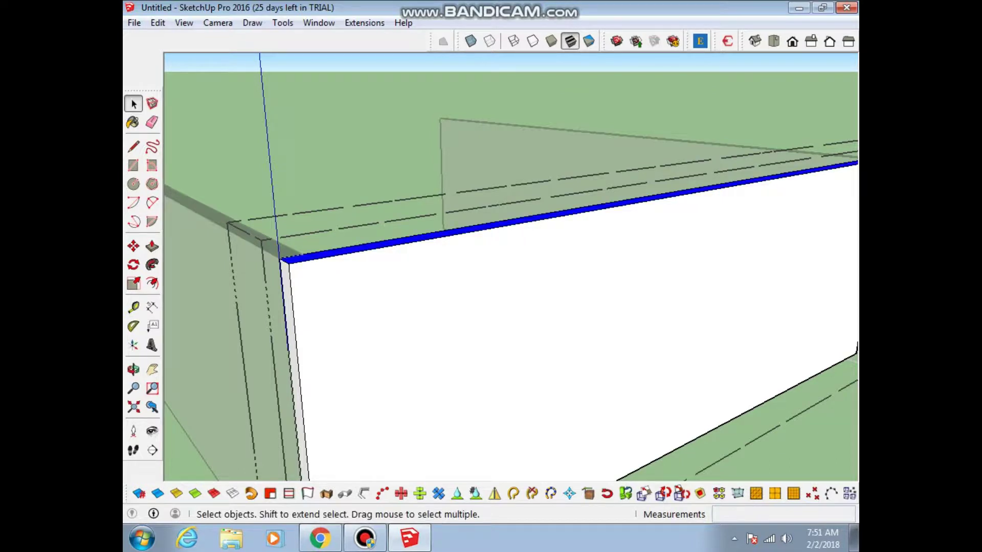
{"action": "key", "text": "p"}
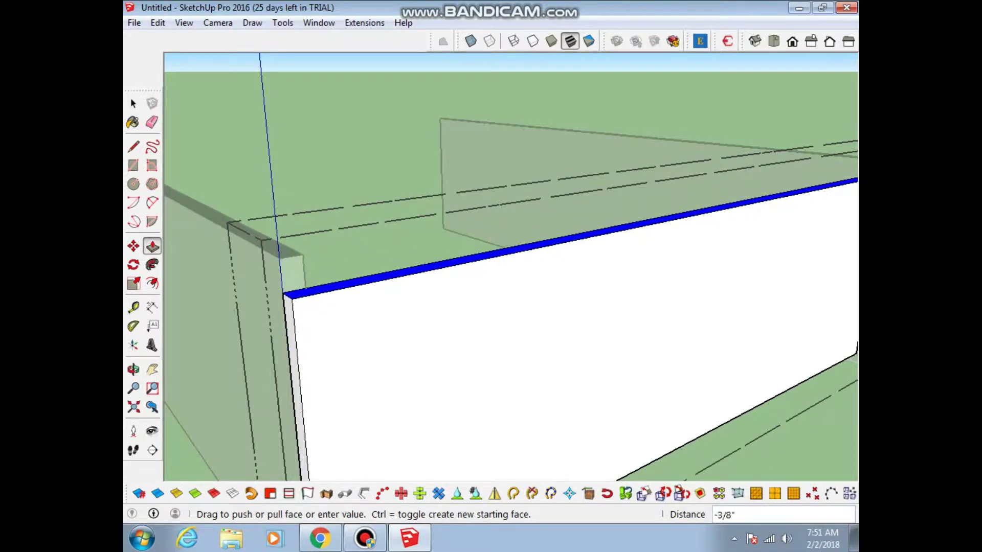
{"action": "left_click", "coordinate": [449, 305]}
{"action": "key", "text": "o"}
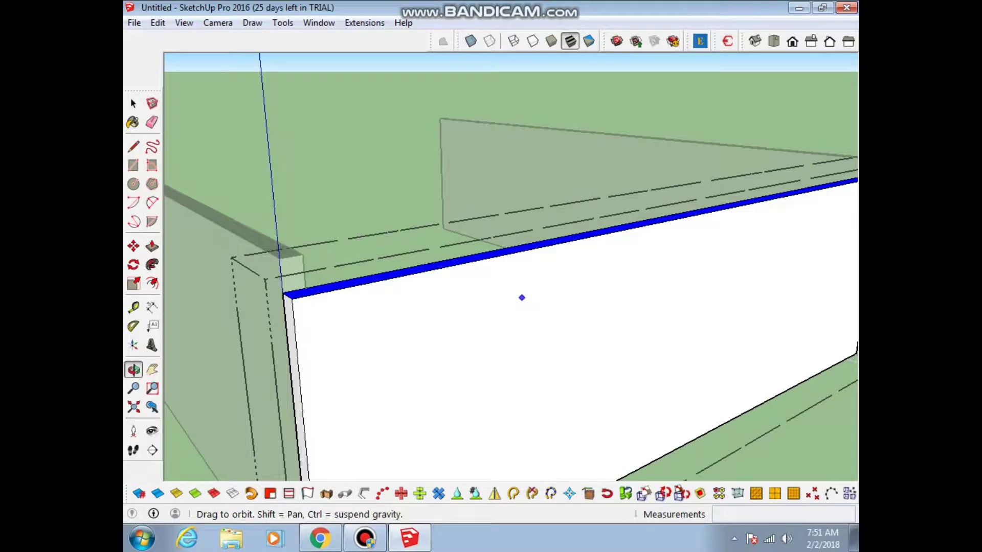
{"action": "mouse_move", "coordinate": [521, 297]}
{"action": "left_mouse_down"}
{"action": "mouse_move", "coordinate": [634, 287]}
{"action": "mouse_move", "coordinate": [603, 276]}
{"action": "left_mouse_up"}
Exit the component, turn on X-ray, and push the front panel's end back 3/8".
{"action": "key", "text": "p"}
{"action": "key", "text": "space"}
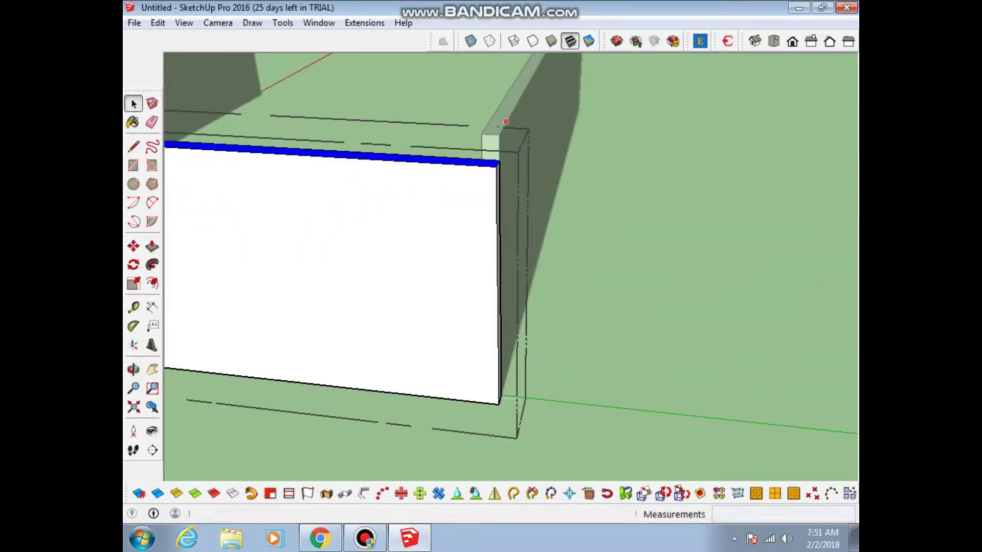
{"action": "key", "text": "Escape"}
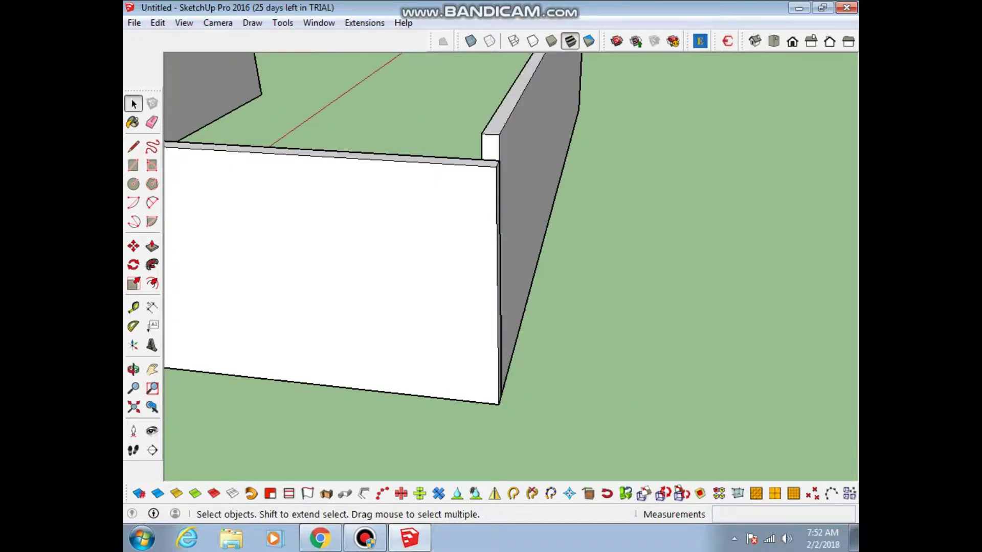
{"action": "key", "text": "x"}
{"action": "key", "text": "p"}
{"action": "left_click_drag", "start_coordinate": [489, 148], "coordinate": [499, 160]}
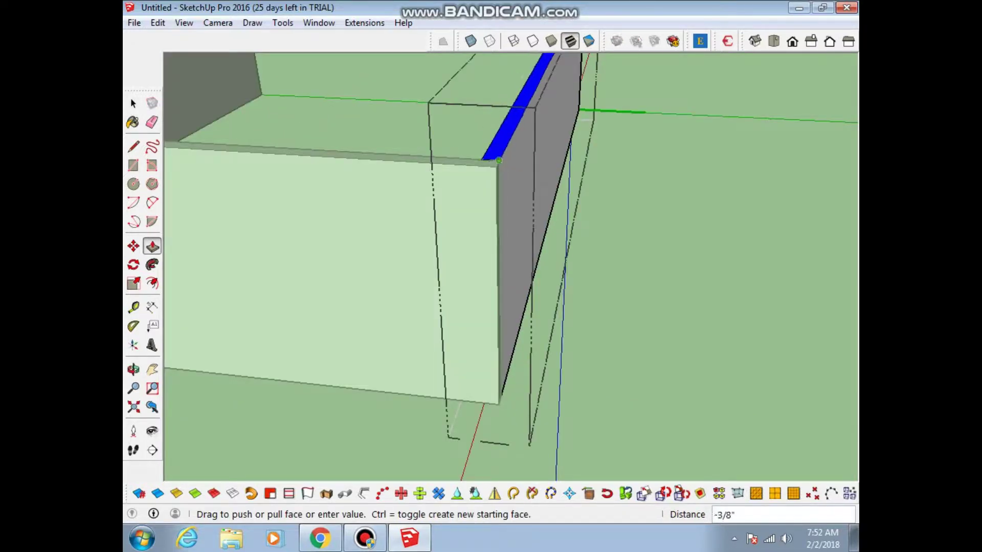
{"action": "scroll", "coordinate": [498, 161], "scroll_direction": "up", "scroll_amount": 1}
{"action": "scroll", "coordinate": [499, 161], "scroll_direction": "up", "scroll_amount": 1}
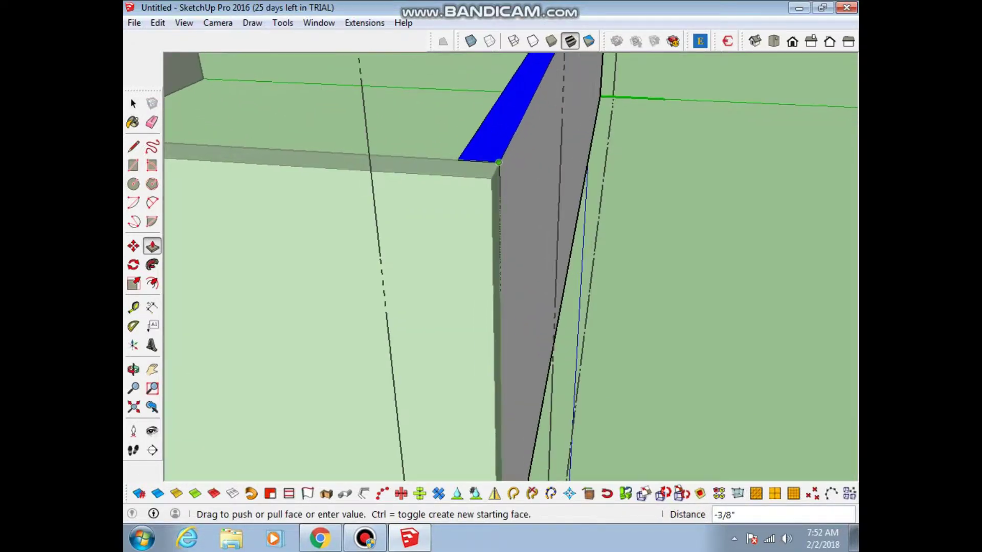
{"action": "left_click", "coordinate": [498, 161]}
Lower the front panel's top strip by 3/16" below the side wall's top.
{"action": "key", "text": "o"}
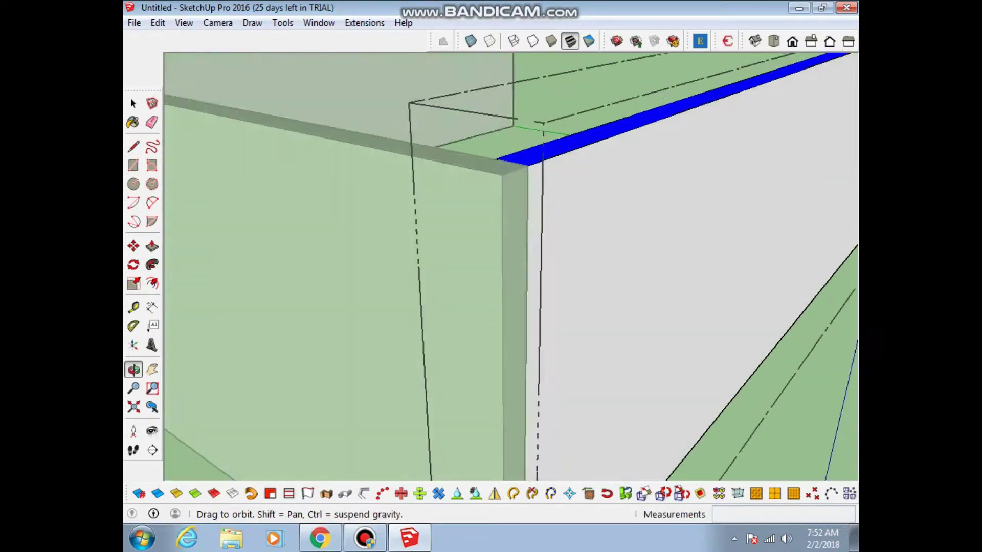
{"action": "scroll", "coordinate": [511, 265], "scroll_direction": "down", "scroll_amount": 6}
{"action": "left_click_drag", "start_coordinate": [511, 266], "coordinate": [512, 205]}
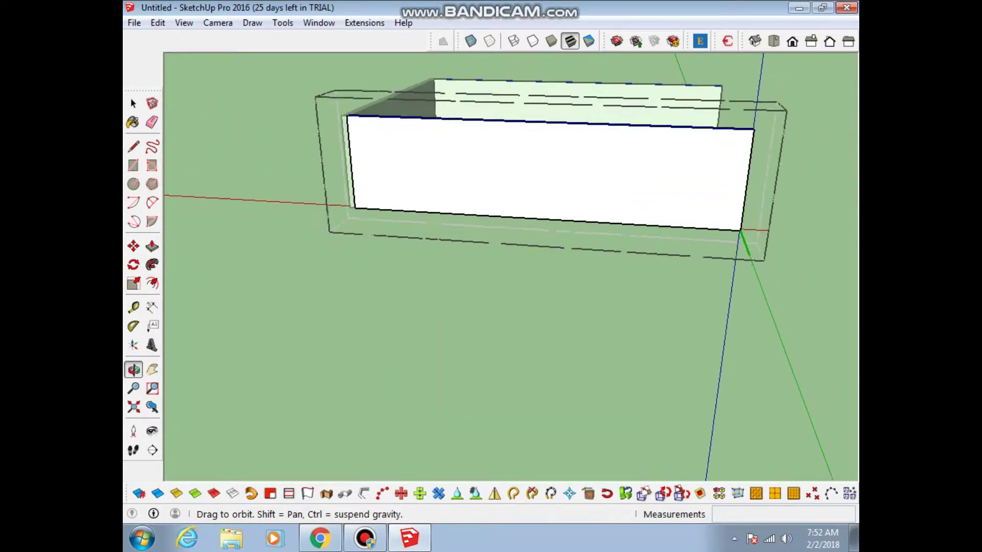
{"action": "scroll", "coordinate": [512, 265], "scroll_direction": "up", "scroll_amount": 2}
{"action": "scroll", "coordinate": [511, 266], "scroll_direction": "up", "scroll_amount": 4}
{"action": "mouse_move", "coordinate": [511, 266]}
{"action": "left_mouse_down"}
{"action": "mouse_move", "coordinate": [511, 204]}
{"action": "mouse_move", "coordinate": [453, 228]}
{"action": "left_mouse_up"}
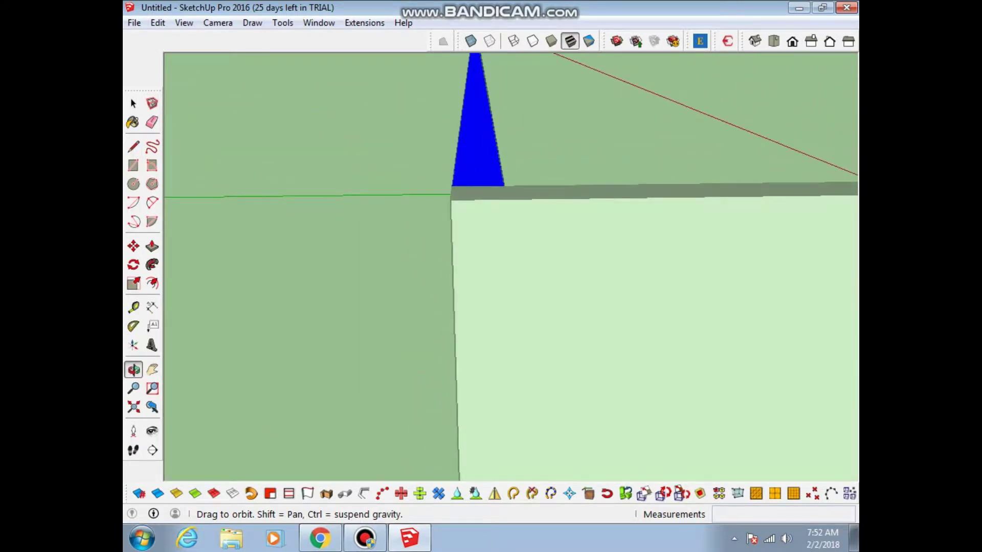
{"action": "key", "text": "p"}
{"action": "key", "text": "space"}
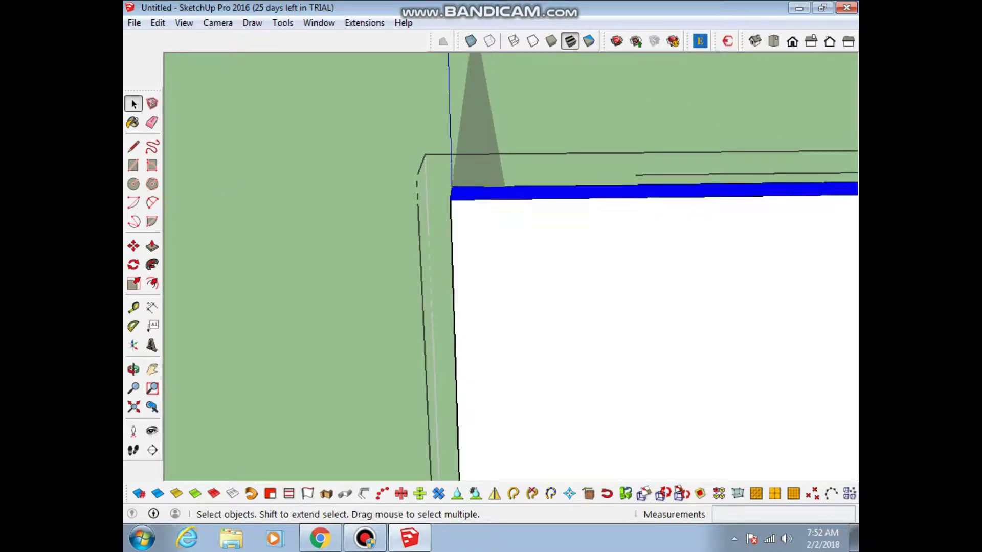
{"action": "key", "text": "p"}
{"action": "left_click_drag", "start_coordinate": [613, 190], "coordinate": [613, 228]}
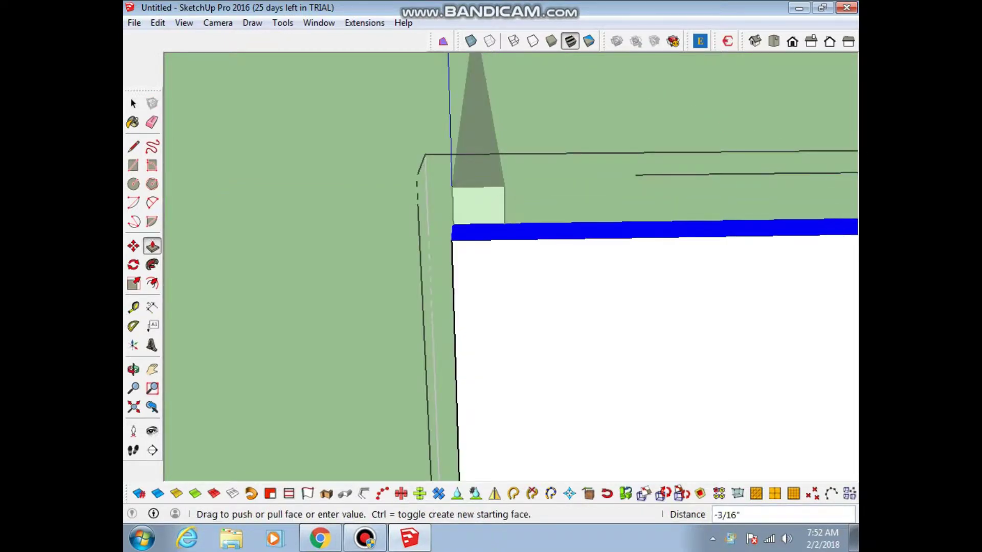
{"action": "scroll", "coordinate": [503, 237], "scroll_direction": "down", "scroll_amount": 2}
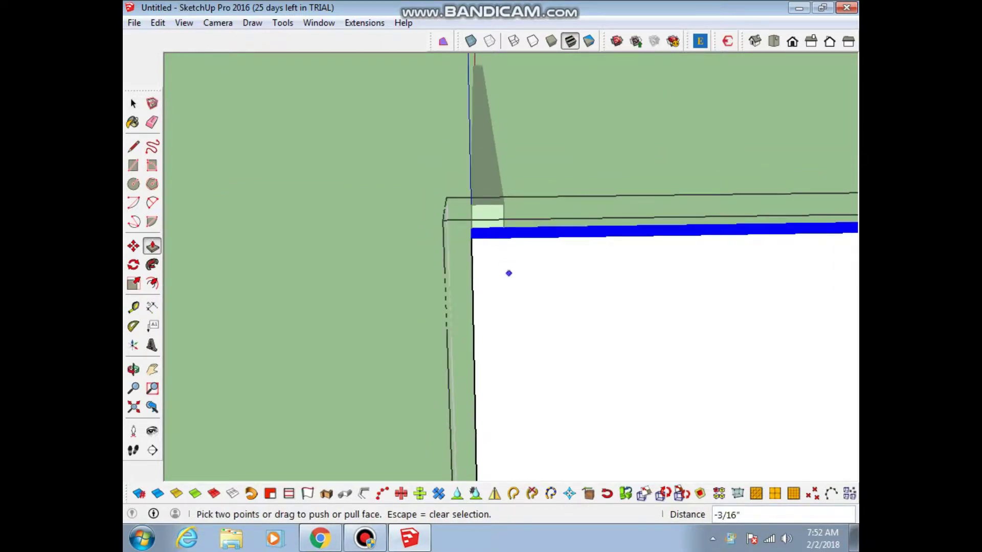
{"action": "middle_click_drag", "start_coordinate": [701, 366], "coordinate": [439, 291], "text": "shift"}
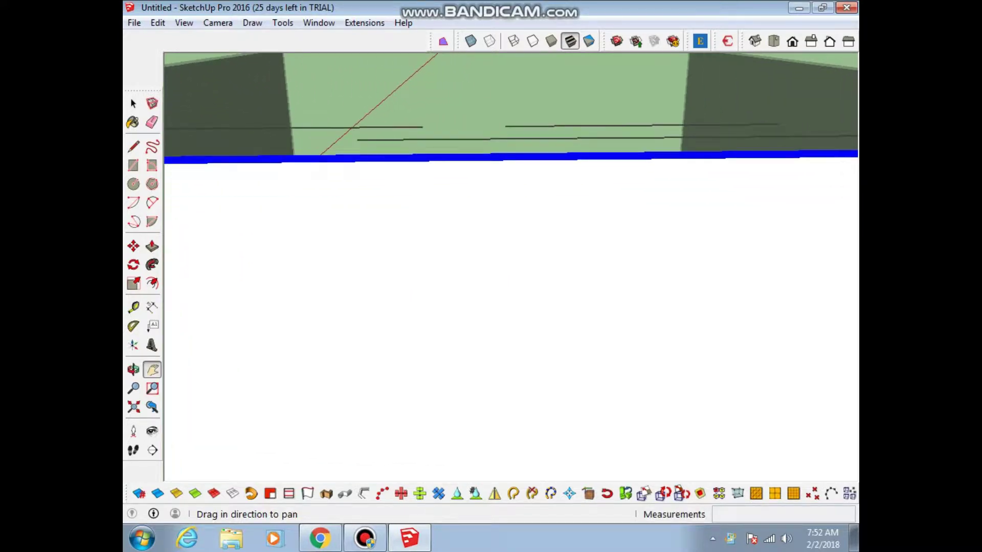
{"action": "middle_click_drag", "start_coordinate": [512, 256], "coordinate": [460, 286], "text": "shift"}
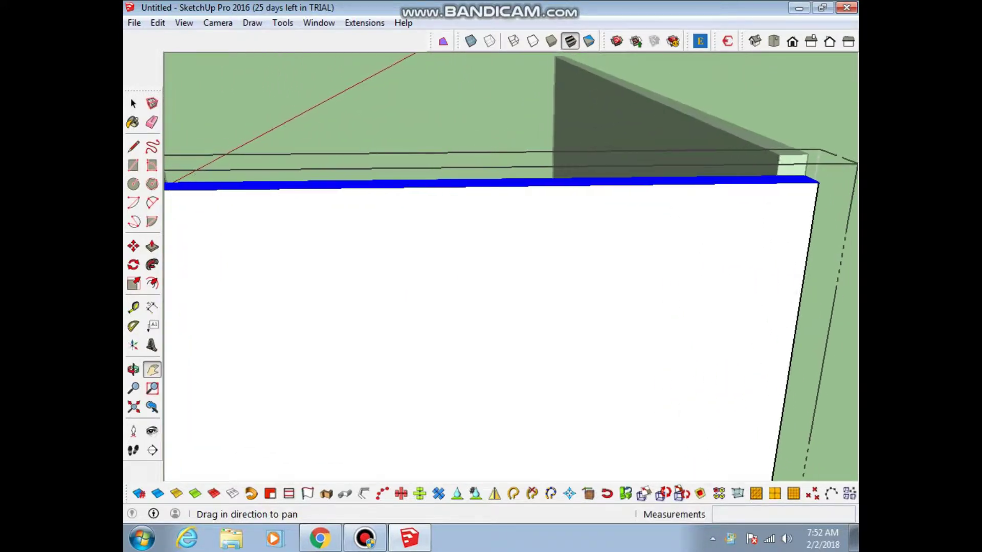
{"action": "middle_click_drag", "start_coordinate": [694, 113], "coordinate": [709, 123], "text": "shift"}
Explode the side wall component, undoing an attempted pull on its triangular face.
{"action": "right_click", "coordinate": [709, 122]}
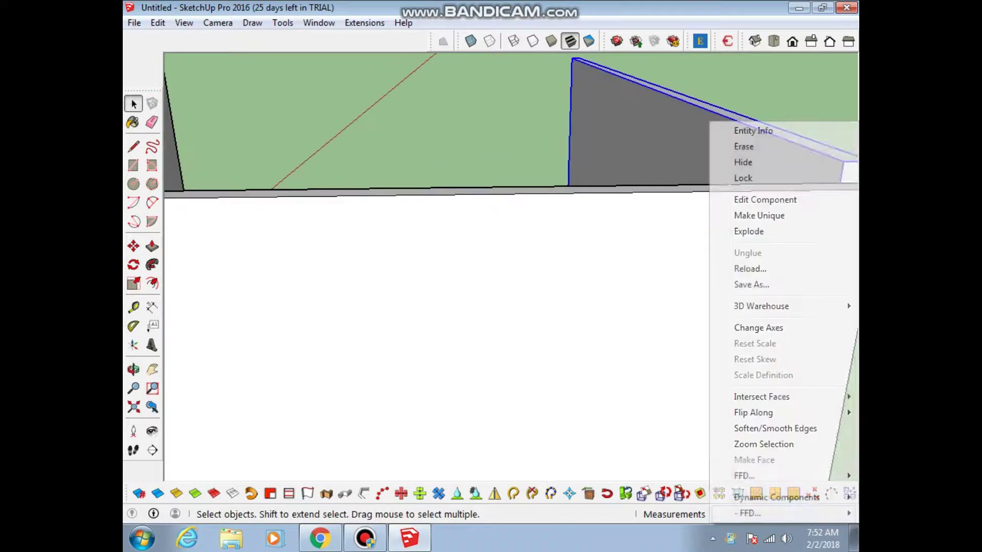
{"action": "left_click", "coordinate": [748, 231]}
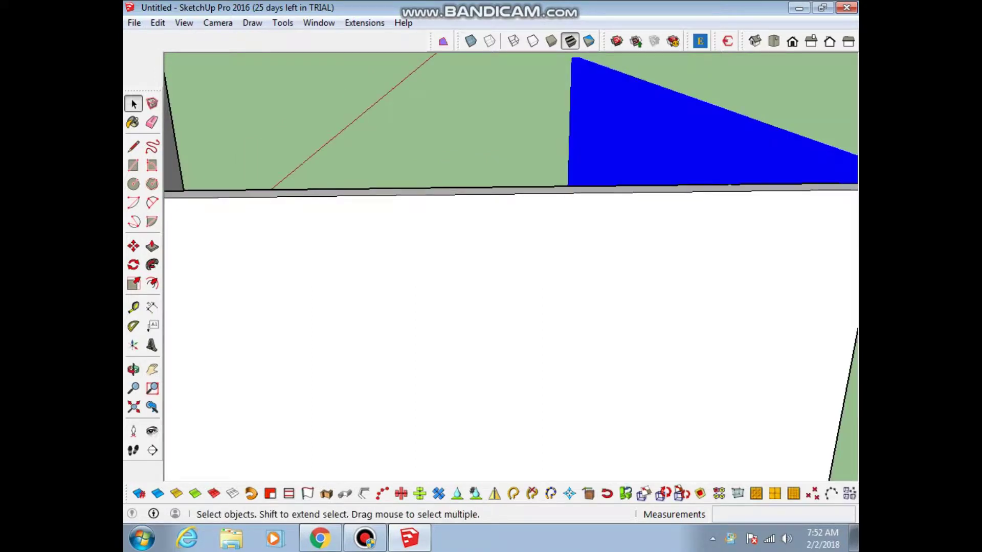
{"action": "middle_click_drag", "start_coordinate": [512, 307], "coordinate": [440, 307], "text": "shift"}
{"action": "key", "text": "p"}
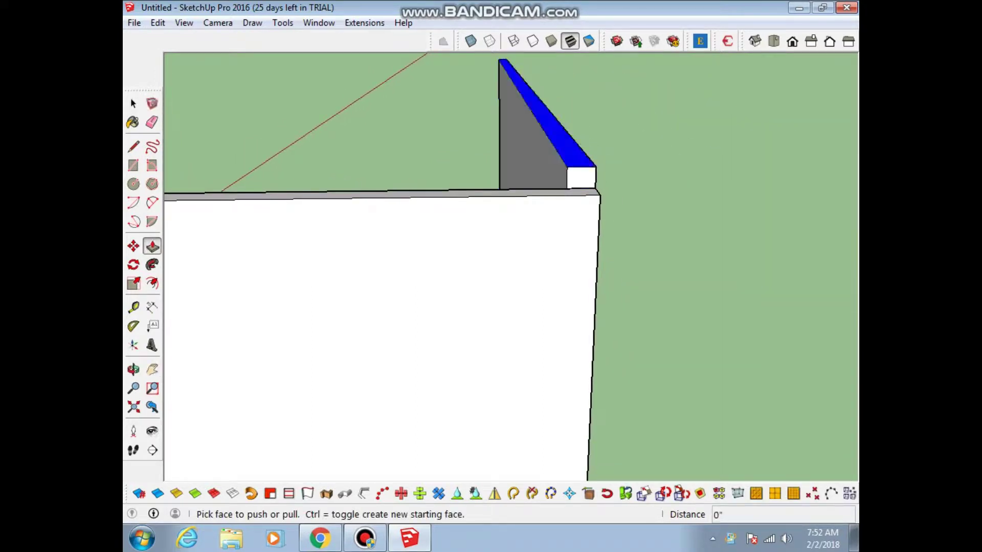
{"action": "left_click", "coordinate": [547, 128]}
{"action": "key", "text": "space"}
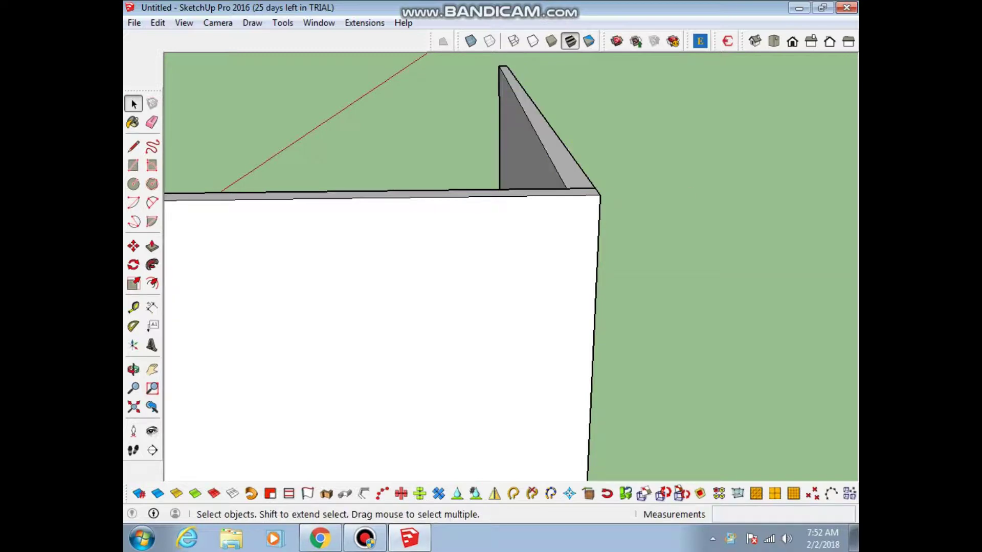
{"action": "key", "text": "ctrl+z"}
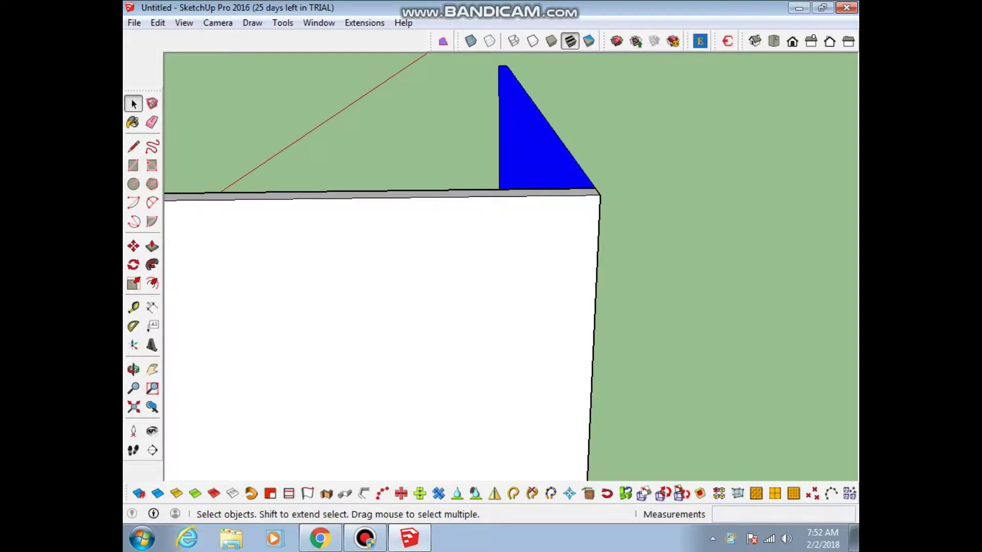
Rebuild the triangular side piece as a new component.
{"action": "right_click", "coordinate": [553, 161]}
{"action": "left_click", "coordinate": [603, 269]}
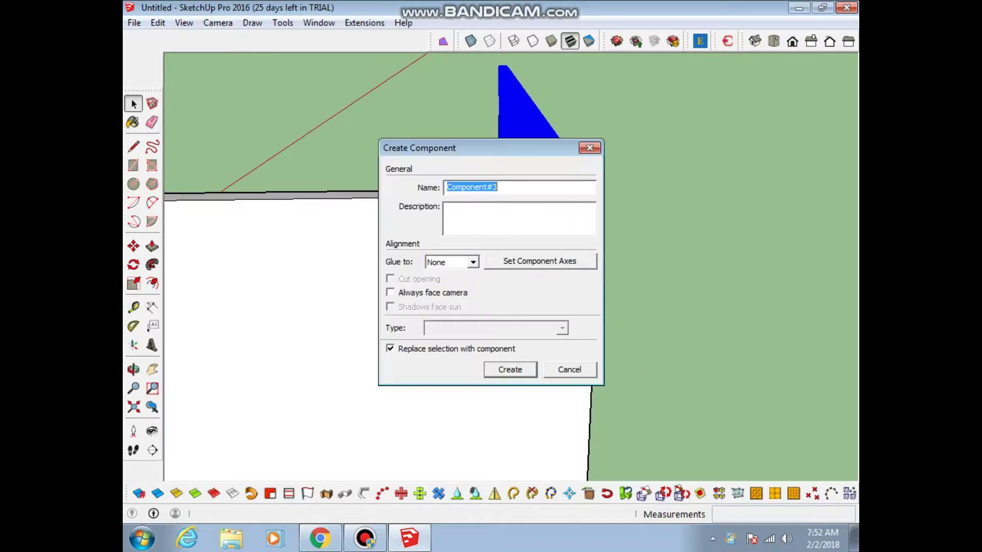
{"action": "key", "text": "Return"}
{"action": "middle_click_drag", "start_coordinate": [511, 276], "coordinate": [460, 317]}
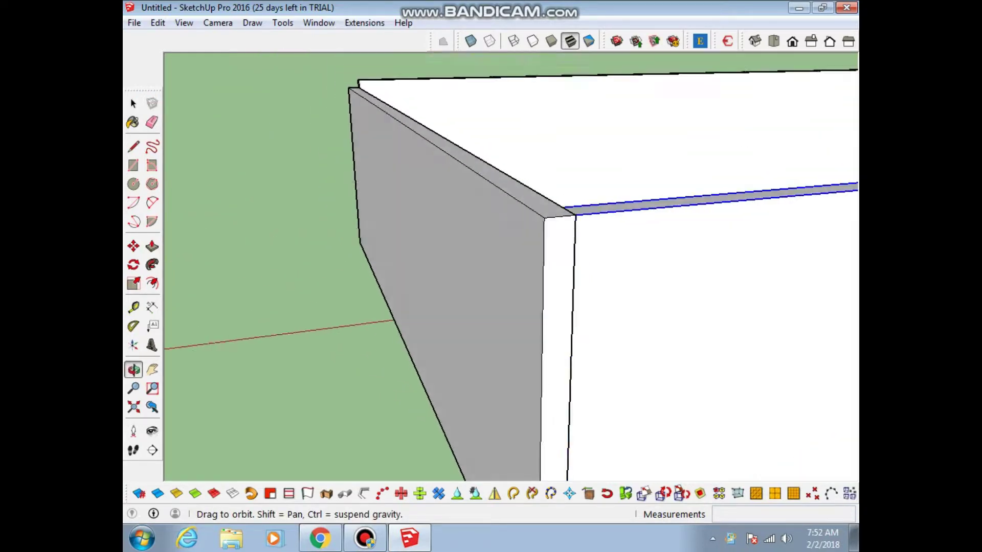
{"action": "left_click_drag", "start_coordinate": [511, 266], "coordinate": [562, 246]}
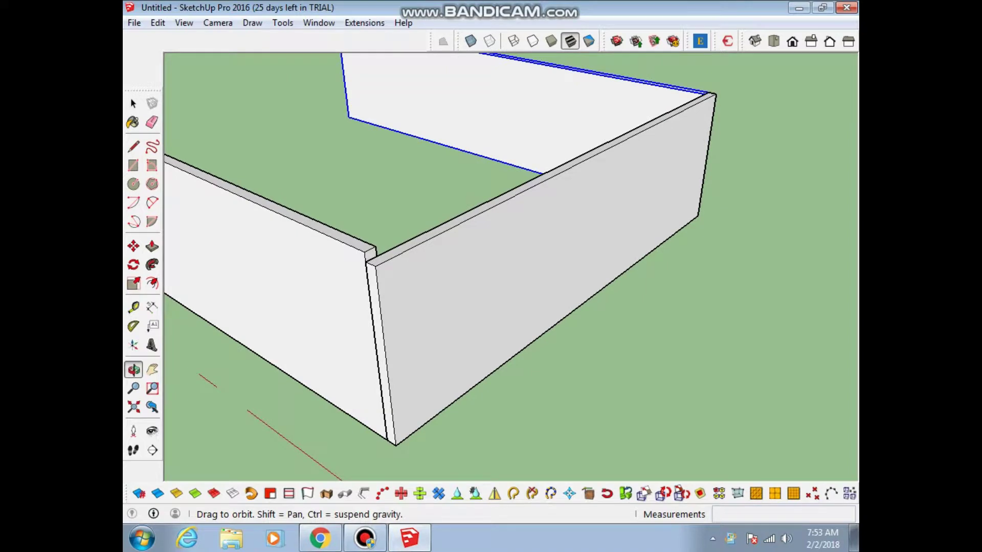
{"action": "key", "text": "p"}
{"action": "key", "text": "space"}
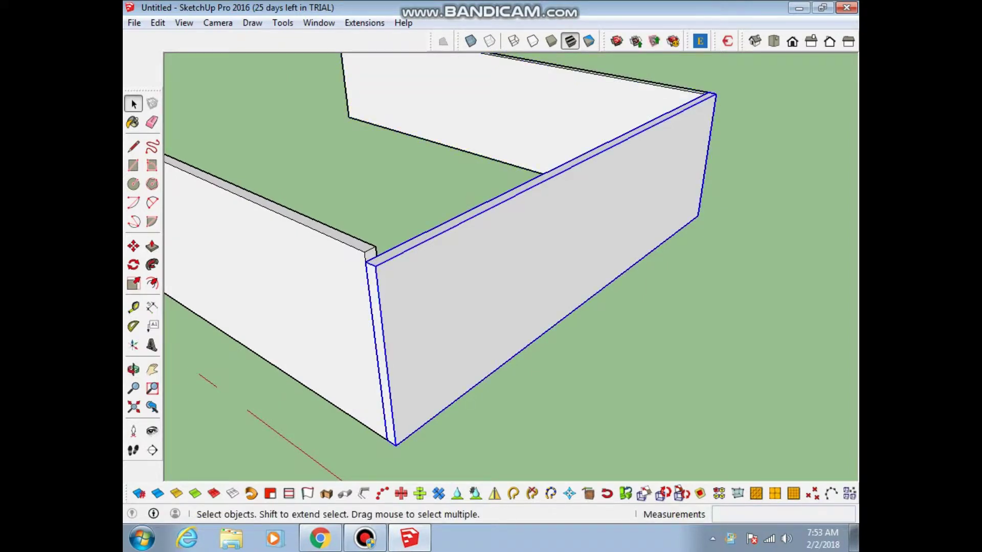
Open the long wall for editing and push its thin end face in 1/4".
{"action": "double_click", "coordinate": [537, 286]}
{"action": "key", "text": "p"}
{"action": "left_click", "coordinate": [381, 352]}
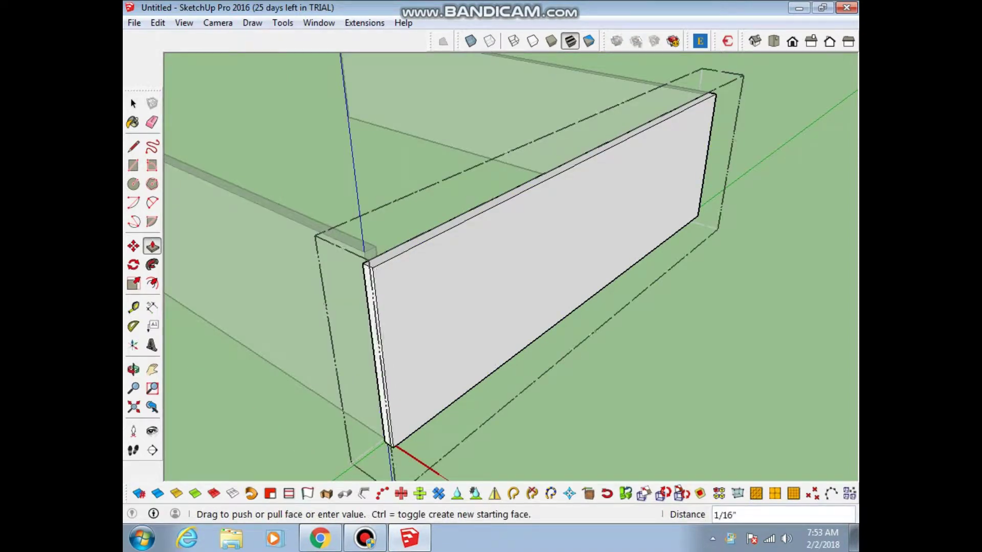
{"action": "left_click", "coordinate": [374, 247]}
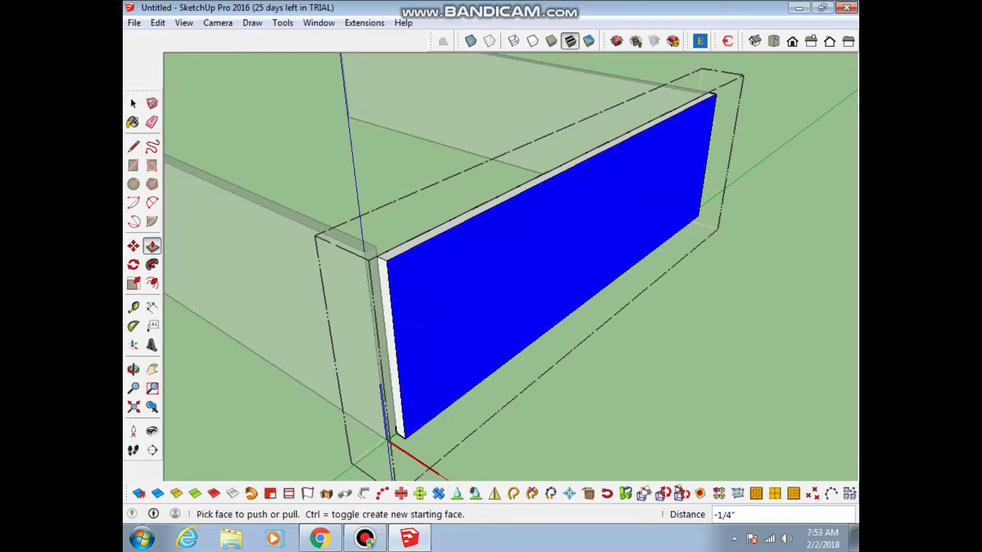
{"action": "middle_click_drag", "start_coordinate": [512, 306], "coordinate": [388, 286]}
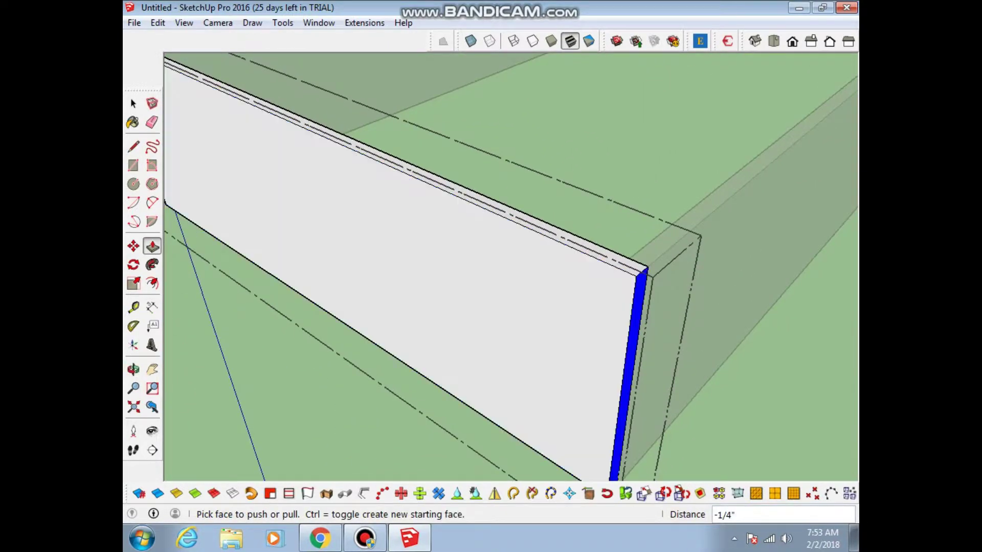
{"action": "left_click", "coordinate": [634, 368]}
{"action": "left_click", "coordinate": [620, 368]}
{"action": "middle_click_drag", "start_coordinate": [511, 307], "coordinate": [435, 286]}
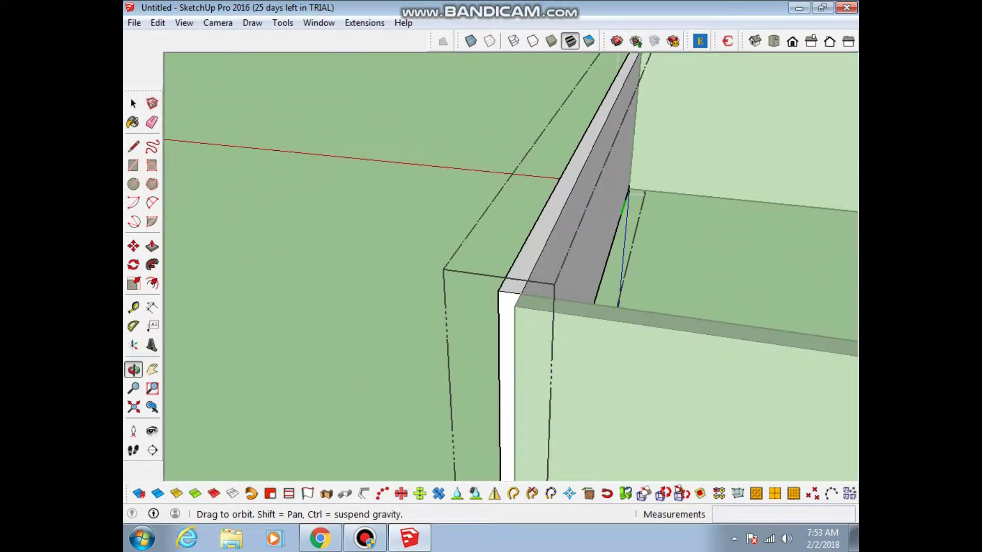
Move the wall panel 1/4" along its length so the corner pieces sit flush.
{"action": "key", "text": "space"}
{"action": "key", "text": "m"}
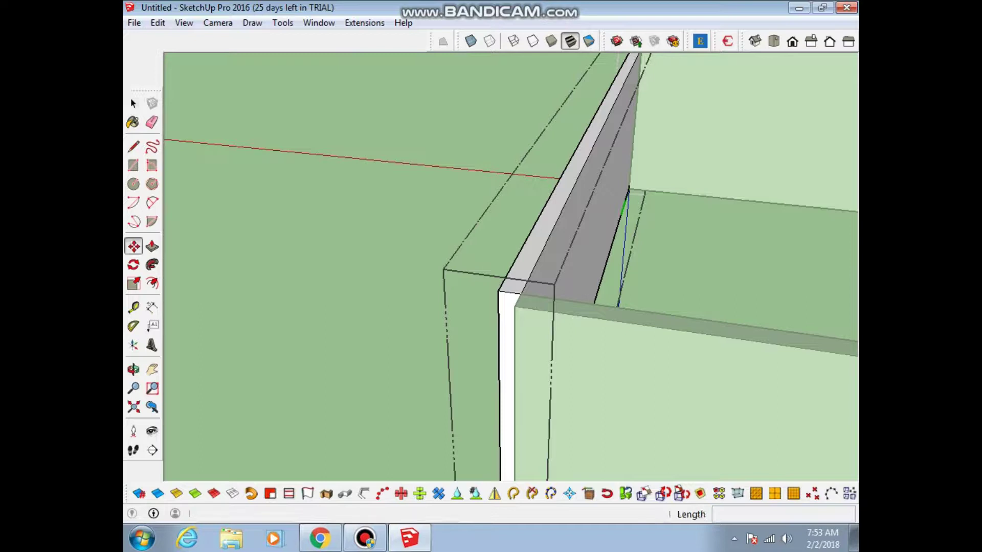
{"action": "key", "text": "space"}
{"action": "key", "text": "Escape"}
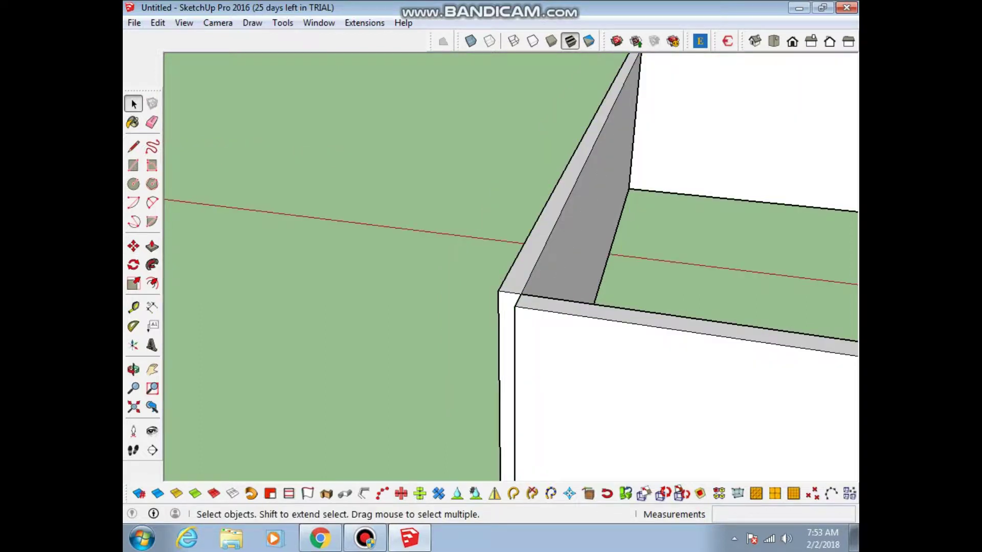
{"action": "key", "text": "m"}
{"action": "left_click", "coordinate": [522, 295]}
{"action": "type", "text": "1/4"}
{"action": "key", "text": "Return"}
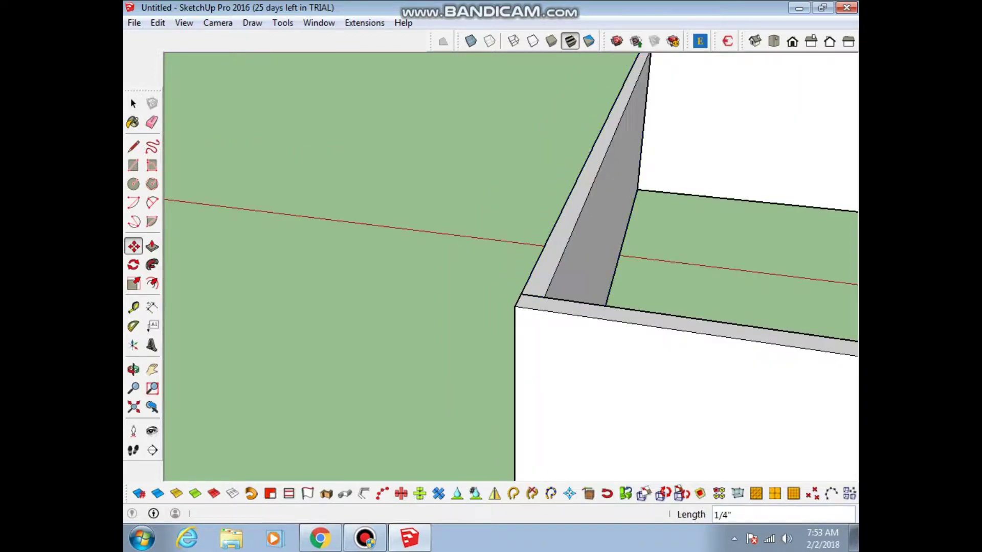
{"action": "mouse_move", "coordinate": [511, 266]}
{"action": "middle_mouse_down"}
{"action": "mouse_move", "coordinate": [552, 194]}
{"action": "mouse_move", "coordinate": [511, 230]}
{"action": "mouse_move", "coordinate": [537, 307]}
{"action": "middle_mouse_up"}
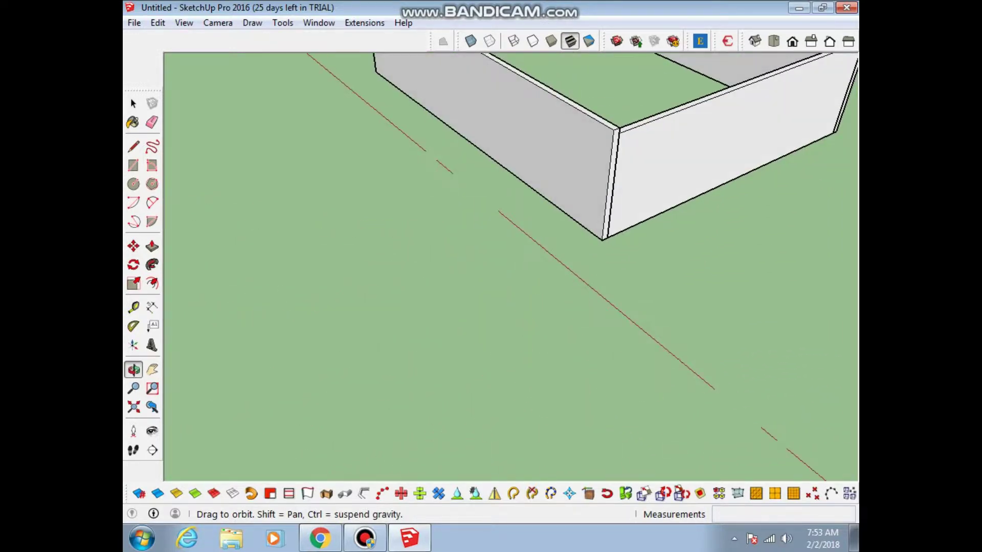
Copy the wall panel 1' 5" across to close the box's open fourth side.
{"action": "key", "text": "shift"}
{"action": "mouse_move", "coordinate": [511, 230]}
{"action": "middle_mouse_down", "text": "shift"}
{"action": "mouse_move", "coordinate": [639, 440]}
{"action": "mouse_move", "coordinate": [547, 440]}
{"action": "mouse_move", "coordinate": [491, 460]}
{"action": "middle_mouse_up", "text": "shift"}
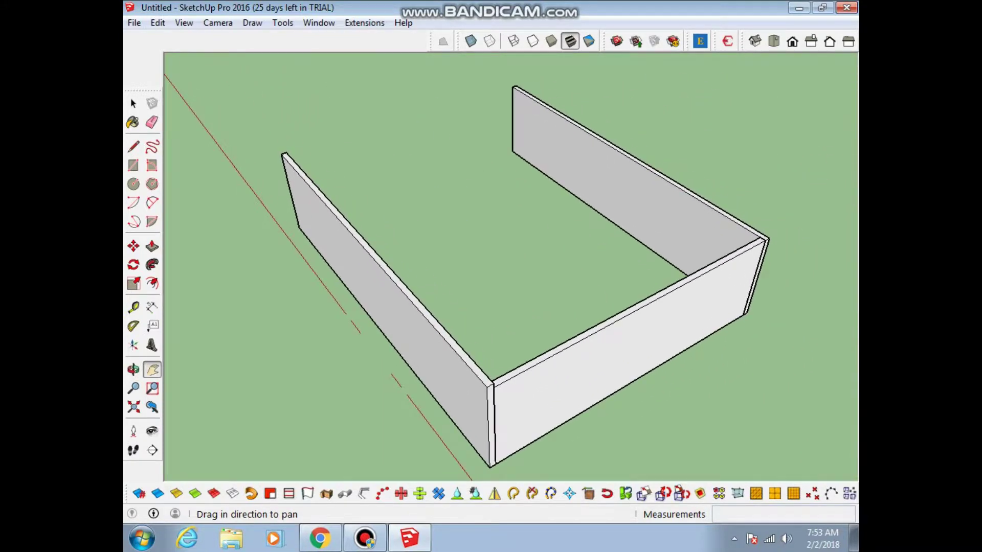
{"action": "key", "text": "m"}
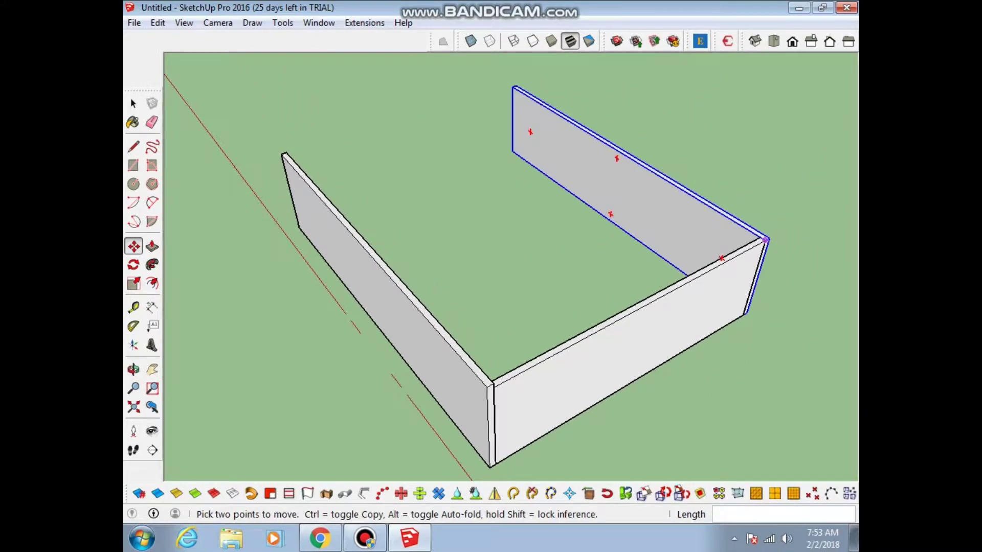
{"action": "scroll", "coordinate": [769, 237], "scroll_direction": "up", "scroll_amount": 4}
{"action": "key", "text": "space"}
{"action": "scroll", "coordinate": [769, 235], "scroll_direction": "down", "scroll_amount": 1}
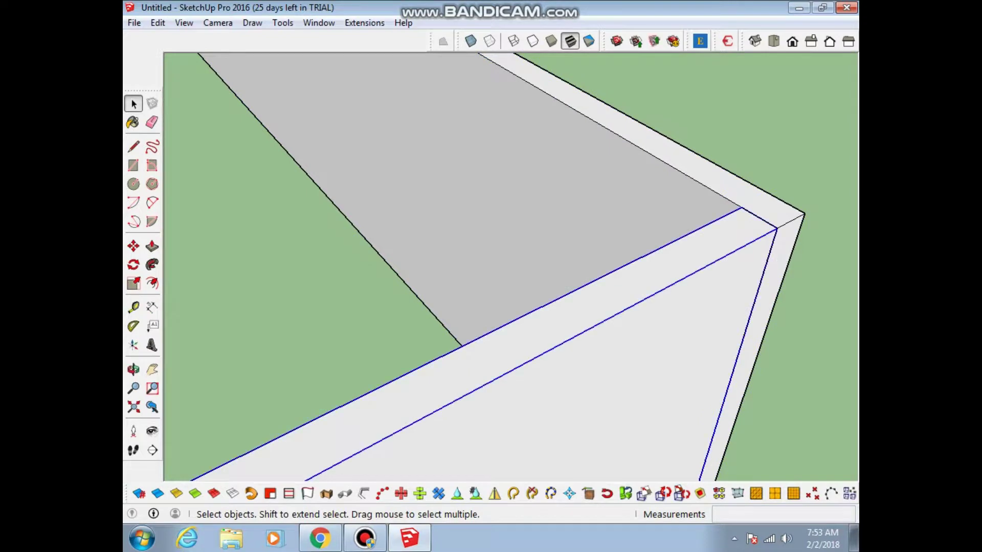
{"action": "key", "text": "m"}
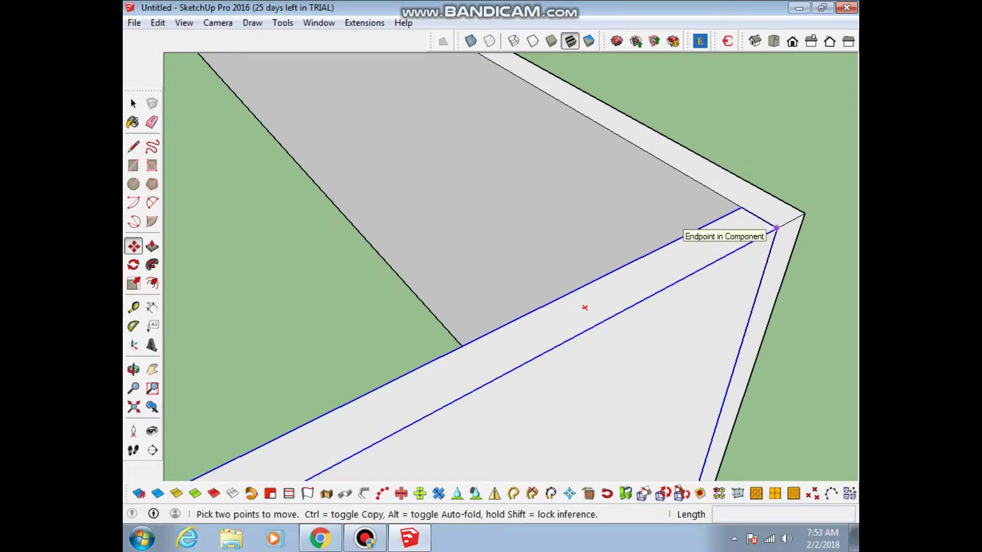
{"action": "left_click", "coordinate": [776, 227]}
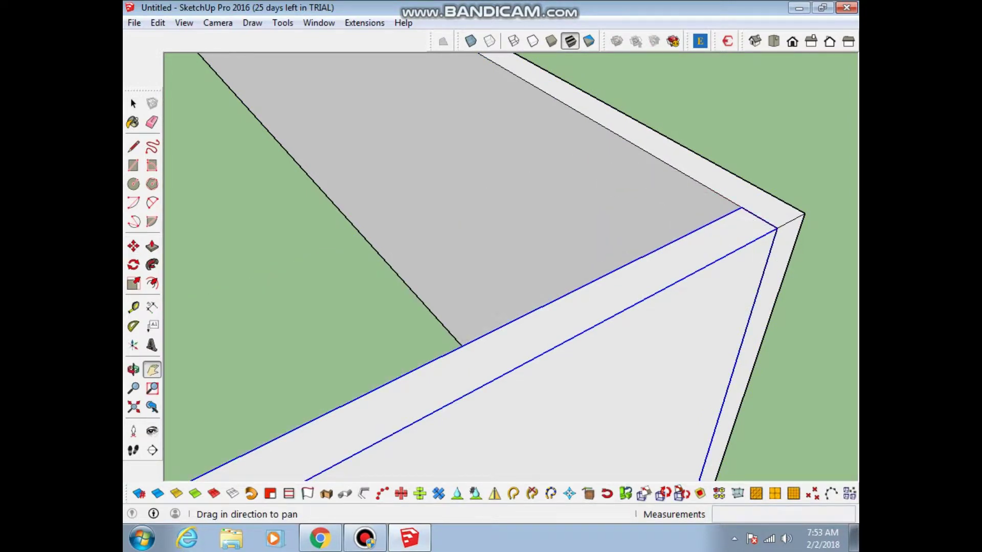
{"action": "middle_click_drag", "start_coordinate": [584, 307], "coordinate": [511, 205], "text": "shift"}
{"action": "scroll", "coordinate": [624, 246], "scroll_direction": "down", "scroll_amount": 3}
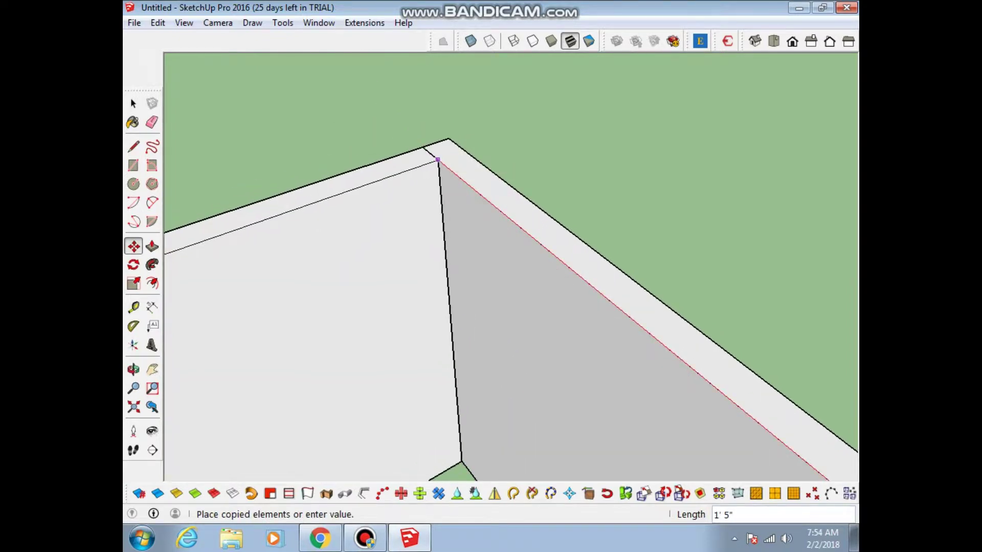
Orbit around the four-walled box to inspect its corners, top and underside.
{"action": "middle_click_drag", "start_coordinate": [427, 185], "coordinate": [358, 215]}
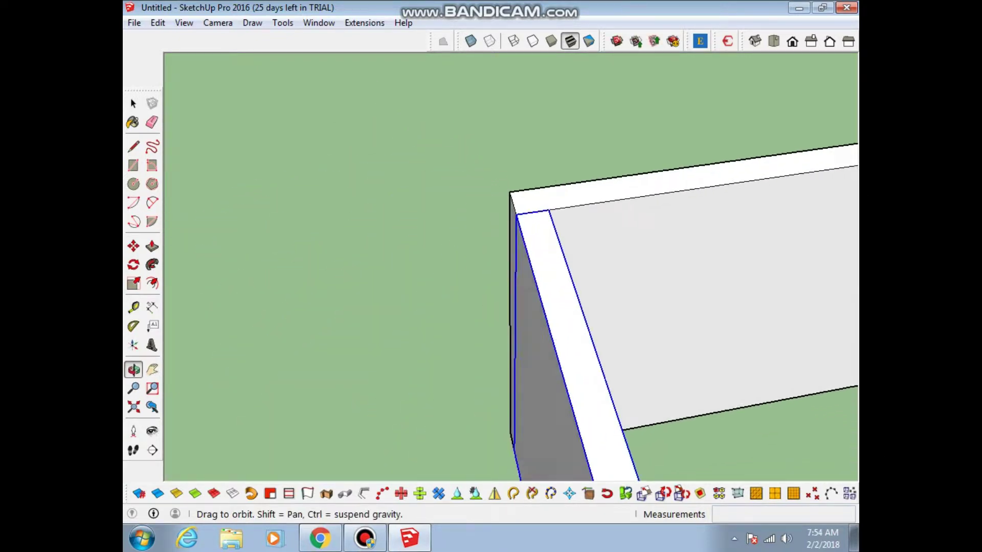
{"action": "middle_click_drag", "start_coordinate": [562, 266], "coordinate": [557, 266]}
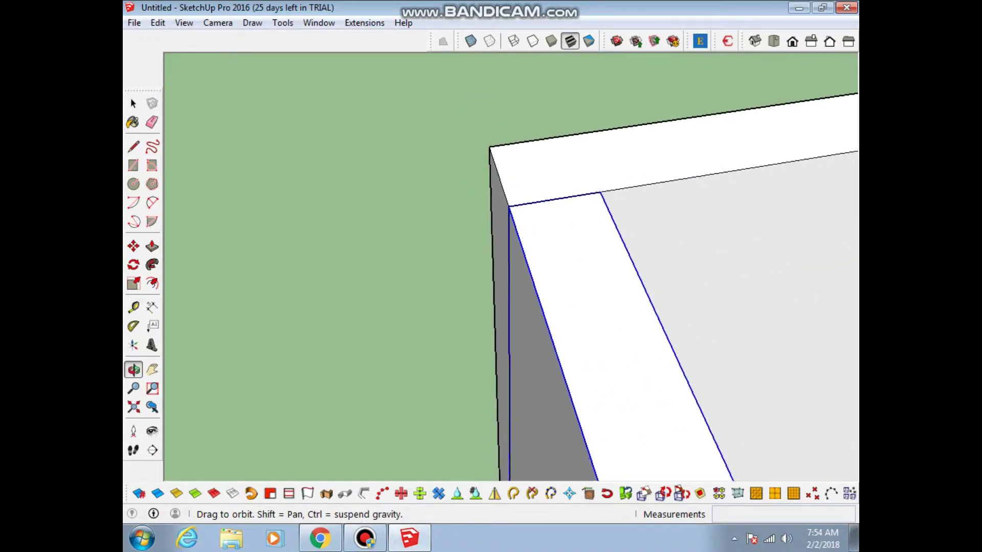
{"action": "middle_click_drag", "start_coordinate": [563, 306], "coordinate": [572, 255]}
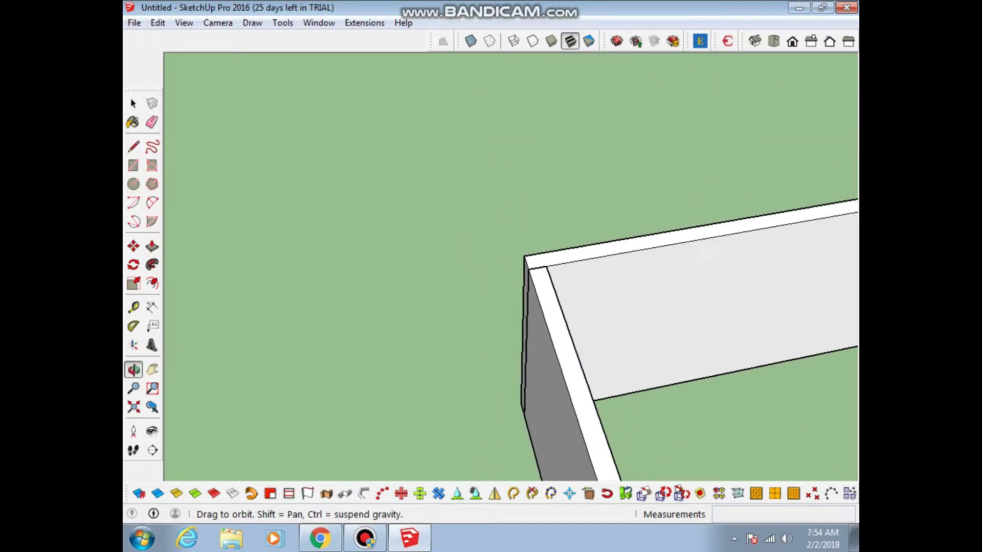
{"action": "middle_click_drag", "start_coordinate": [665, 333], "coordinate": [665, 369]}
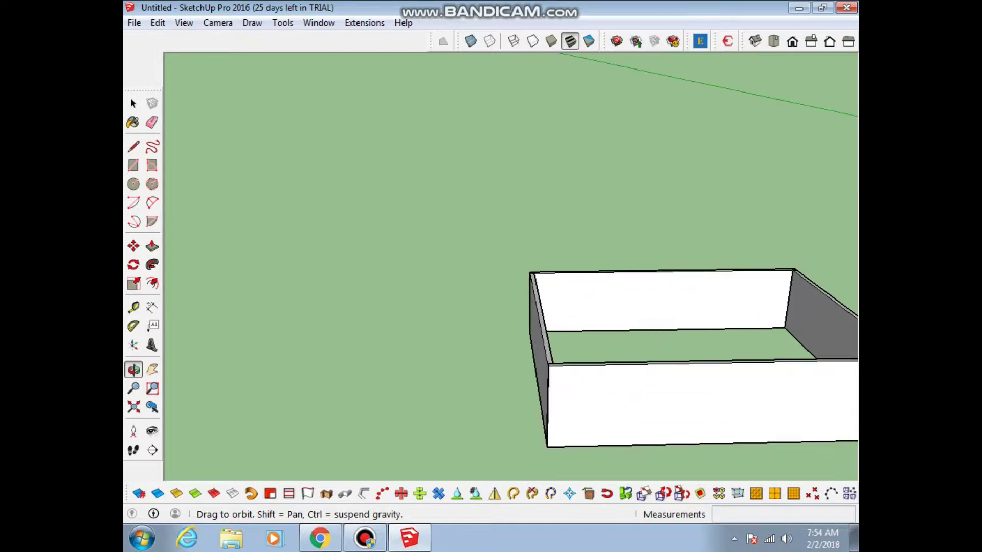
{"action": "mouse_move", "coordinate": [511, 307]}
{"action": "middle_mouse_down"}
{"action": "mouse_move", "coordinate": [511, 327]}
{"action": "mouse_move", "coordinate": [552, 378]}
{"action": "mouse_move", "coordinate": [517, 338]}
{"action": "mouse_move", "coordinate": [527, 388]}
{"action": "middle_mouse_up"}
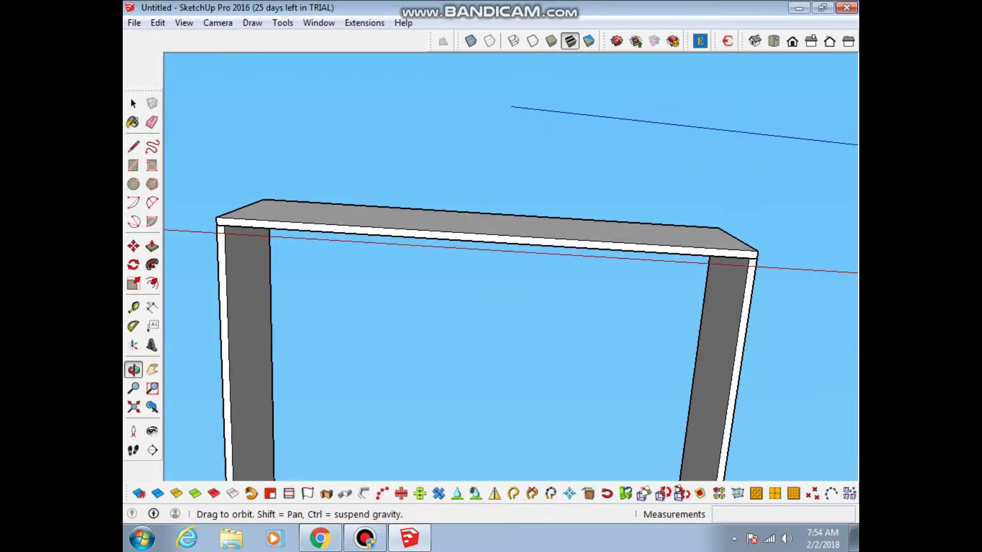
Draw a 1' 4 3/4" by 1' 1" rectangle across the frame's underside as the bottom.
{"action": "scroll", "coordinate": [391, 256], "scroll_direction": "down", "scroll_amount": 3}
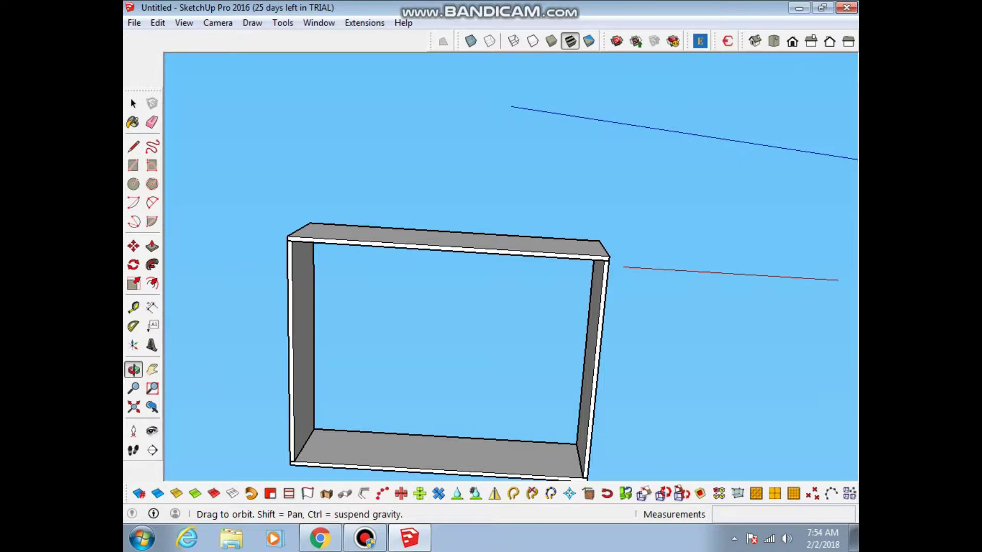
{"action": "key", "text": "r"}
{"action": "left_click", "coordinate": [292, 240]}
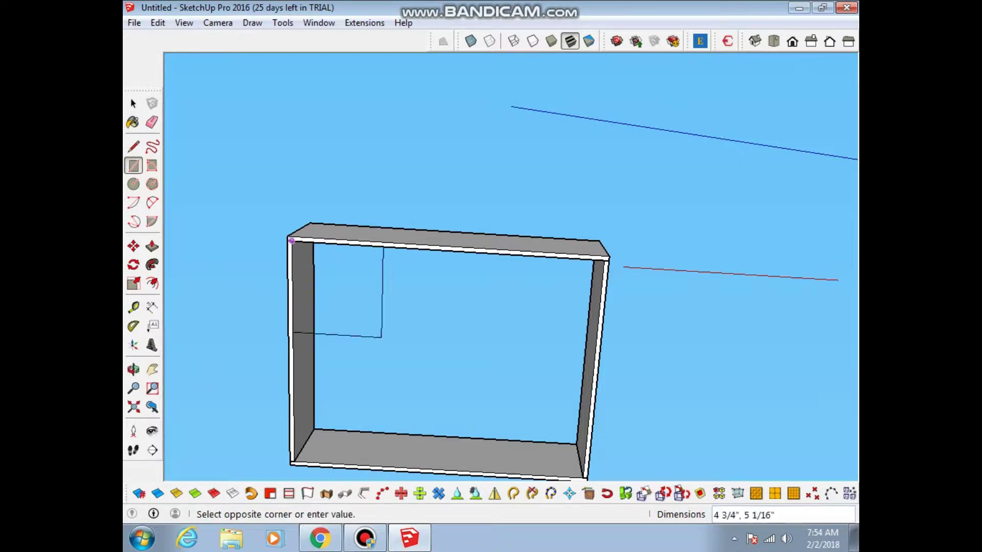
{"action": "left_click", "coordinate": [584, 477]}
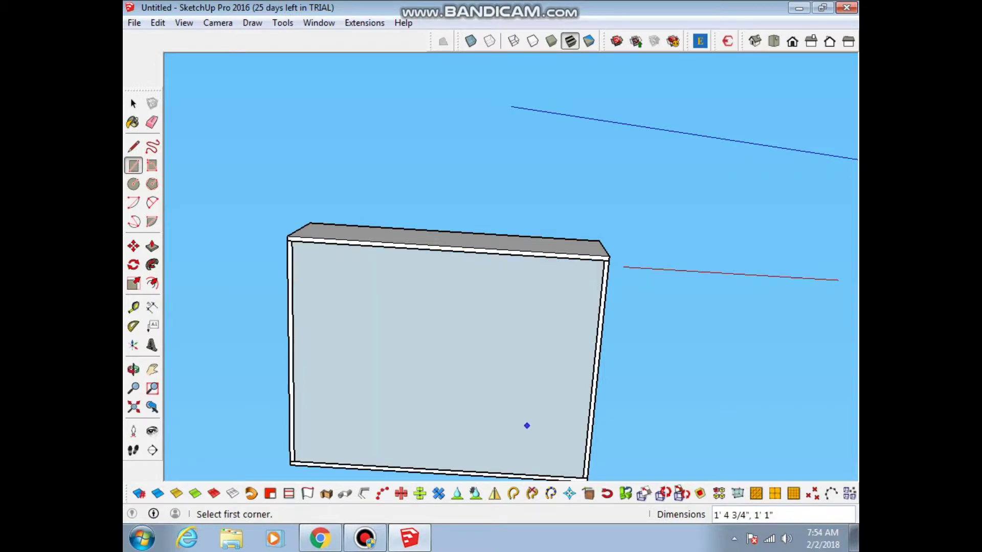
{"action": "key", "text": "o"}
{"action": "mouse_move", "coordinate": [547, 430]}
{"action": "left_mouse_down"}
{"action": "mouse_move", "coordinate": [512, 266]}
{"action": "mouse_move", "coordinate": [527, 399]}
{"action": "mouse_move", "coordinate": [552, 396]}
{"action": "left_mouse_up"}
{"action": "scroll", "coordinate": [453, 362], "scroll_direction": "up", "scroll_amount": 2}
Measure from the front wall's right edge and try a trial line, then undo it.
{"action": "scroll", "coordinate": [452, 363], "scroll_direction": "up", "scroll_amount": 1}
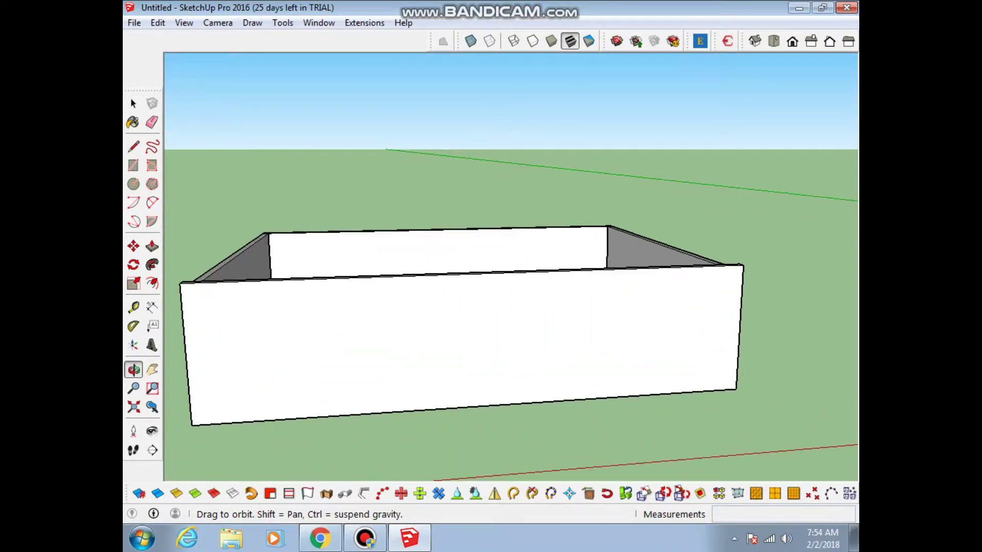
{"action": "key", "text": "s"}
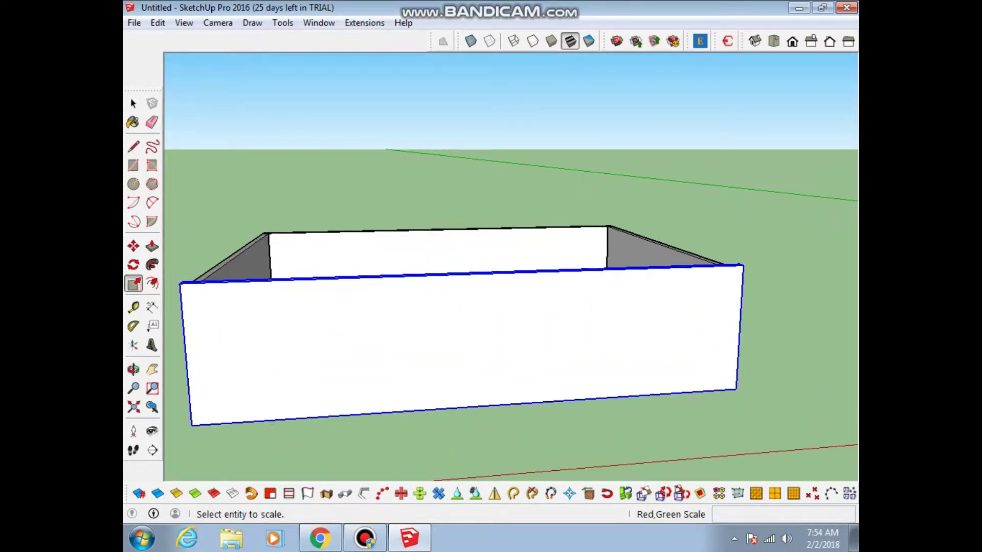
{"action": "key", "text": "space"}
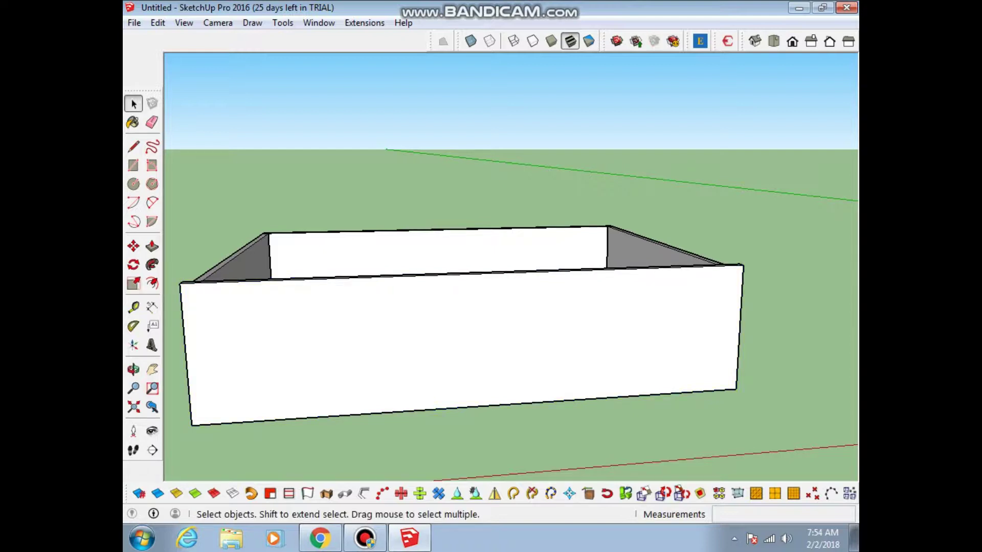
{"action": "key", "text": "t"}
{"action": "left_click", "coordinate": [739, 328]}
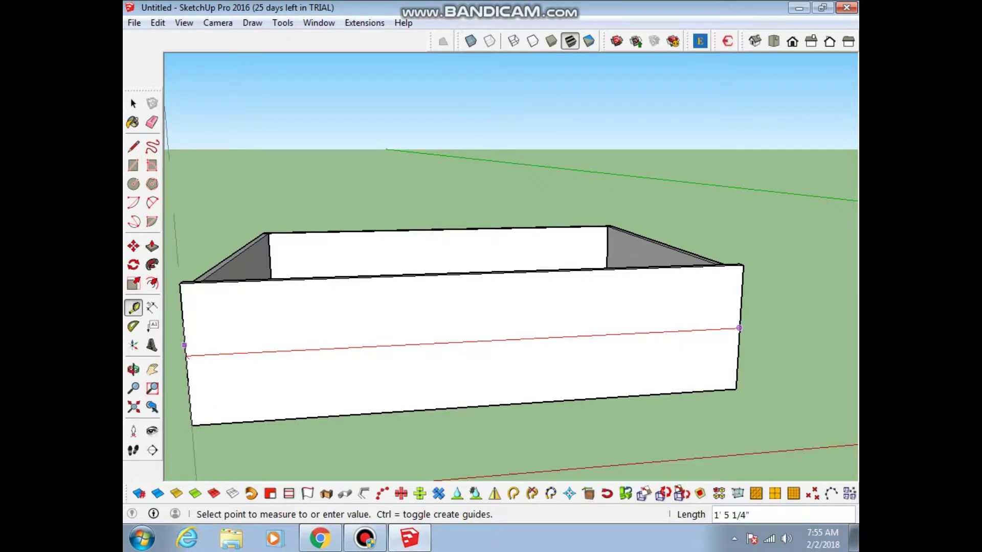
{"action": "key", "text": "l"}
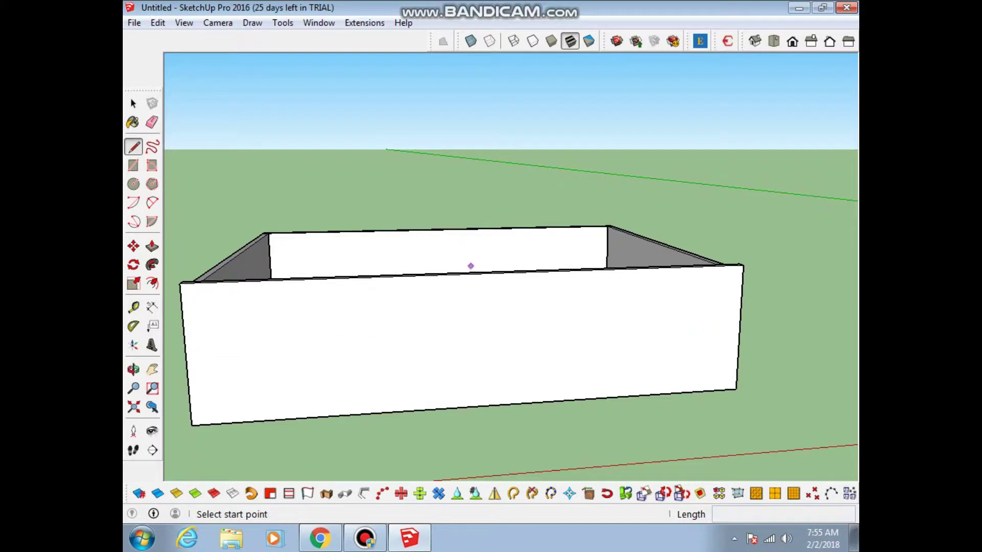
{"action": "left_click", "coordinate": [482, 341]}
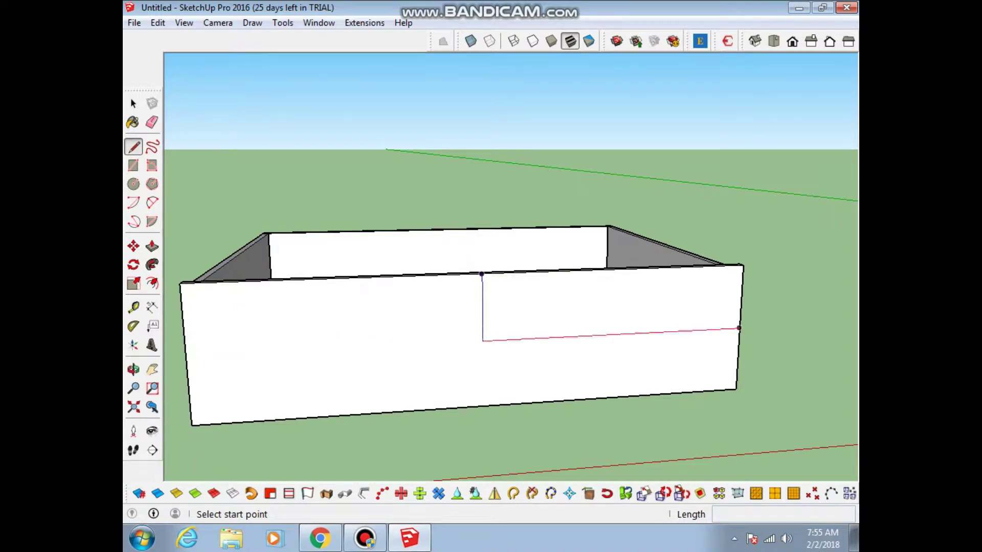
{"action": "left_click", "coordinate": [739, 327]}
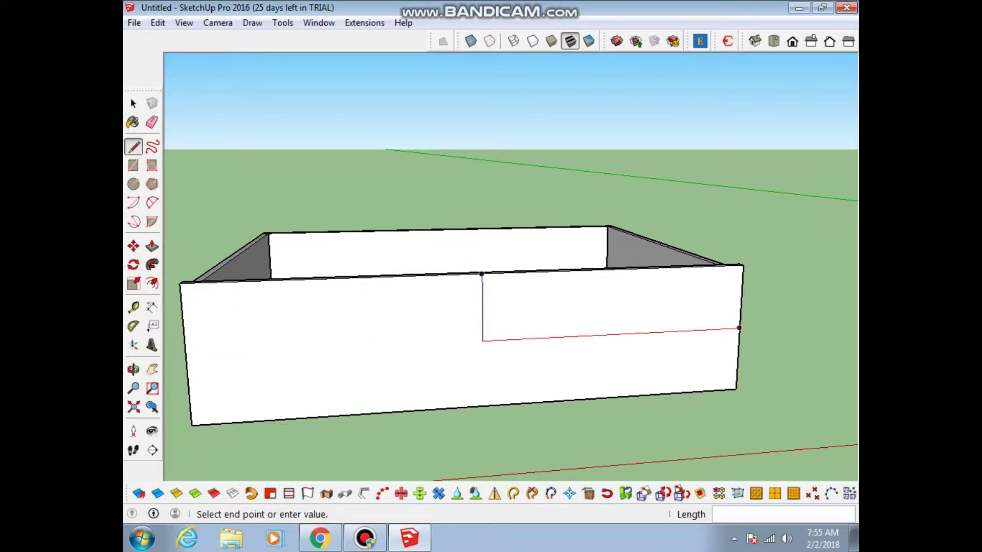
{"action": "key", "text": "ctrl+z"}
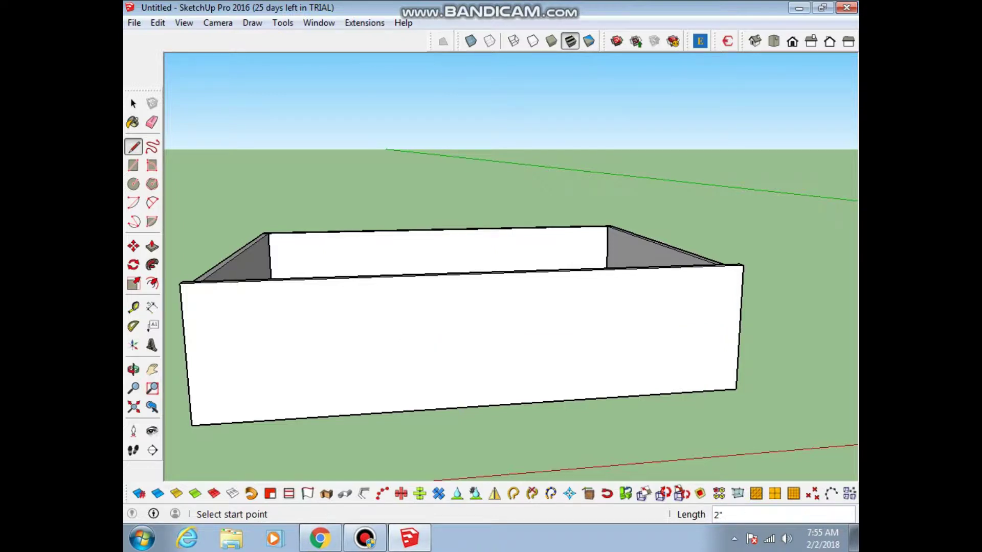
Draw a vertical guide down from the top-edge midpoint, then horizontal lines both ways from its end.
{"action": "left_click", "coordinate": [481, 275]}
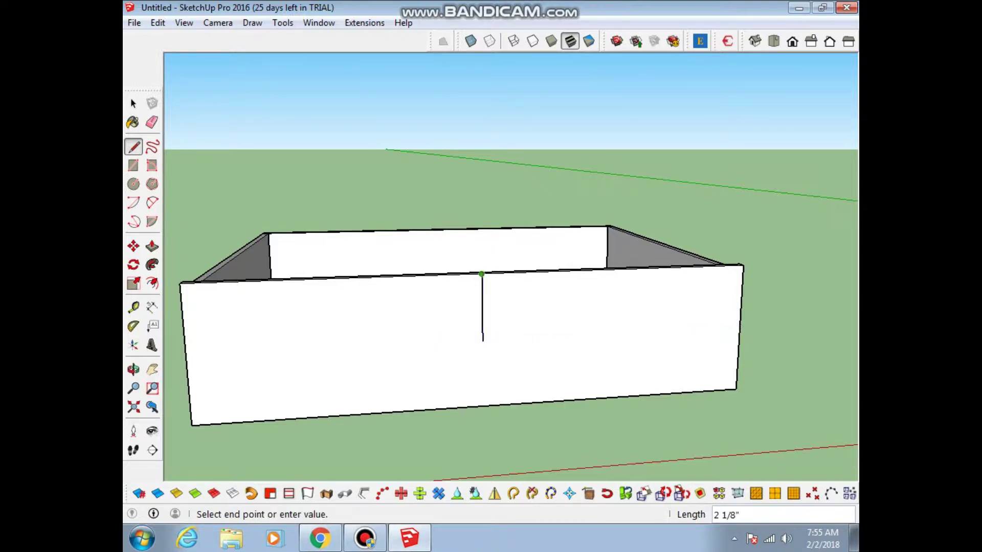
{"action": "scroll", "coordinate": [488, 350], "scroll_direction": "up", "scroll_amount": 2}
{"action": "scroll", "coordinate": [488, 350], "scroll_direction": "up", "scroll_amount": 1}
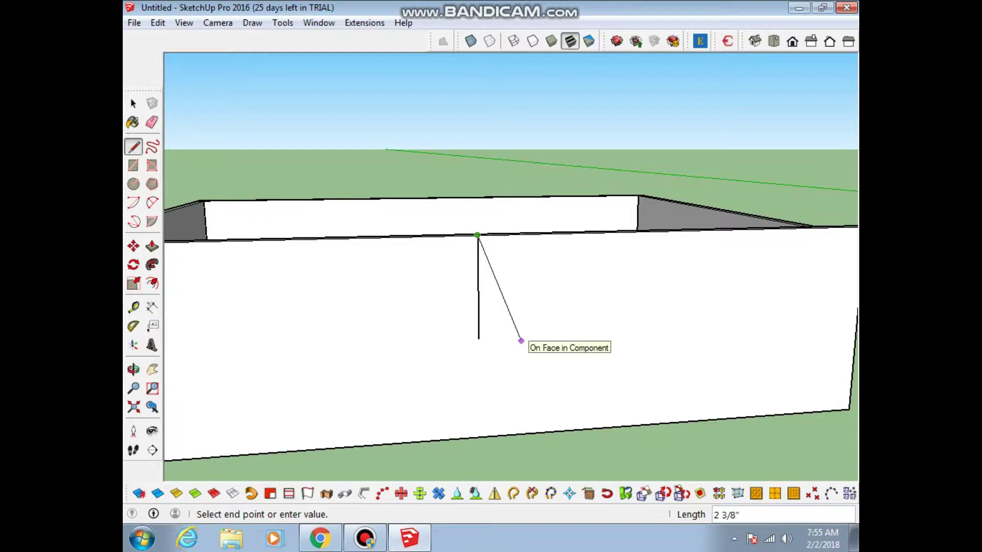
{"action": "middle_click_drag", "start_coordinate": [521, 340], "coordinate": [516, 348]}
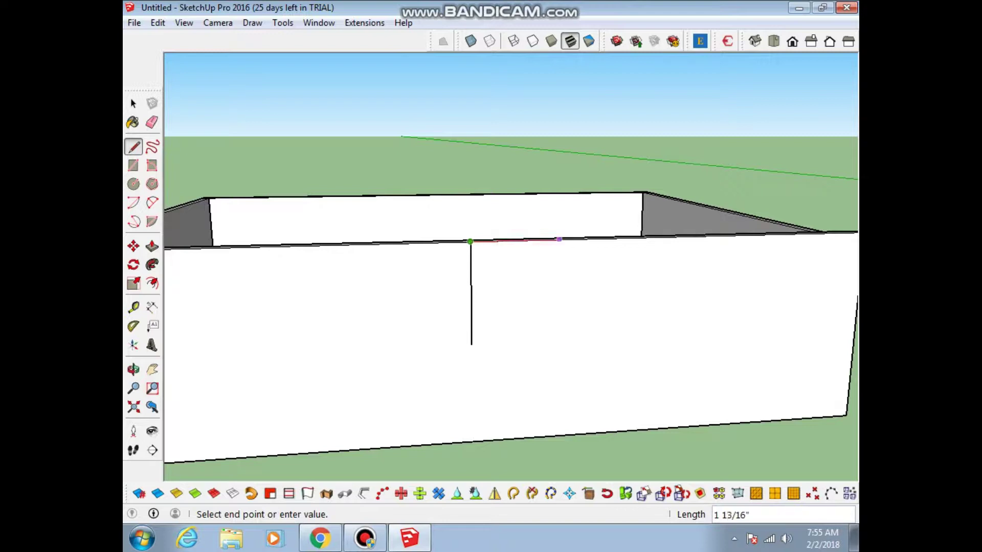
{"action": "left_click", "coordinate": [471, 344]}
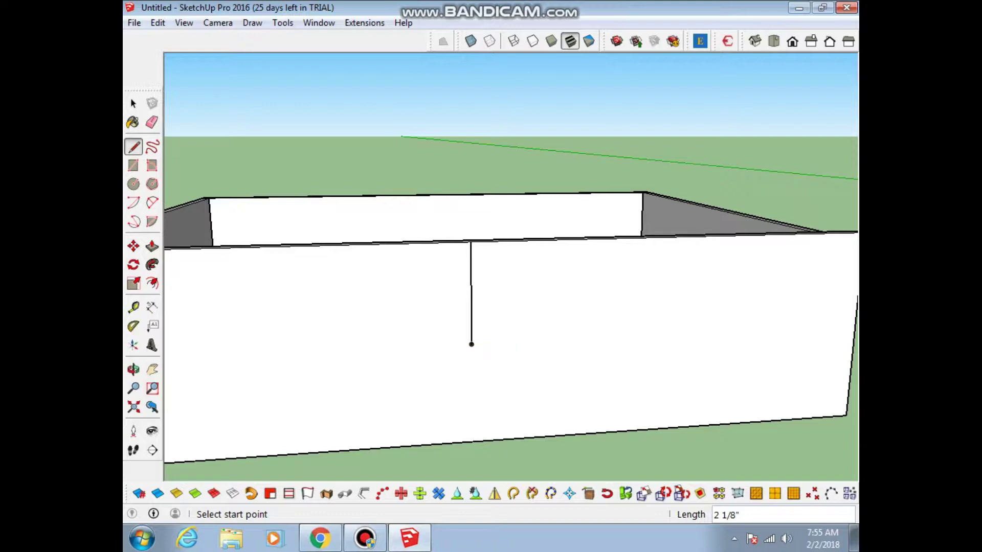
{"action": "left_click", "coordinate": [471, 344]}
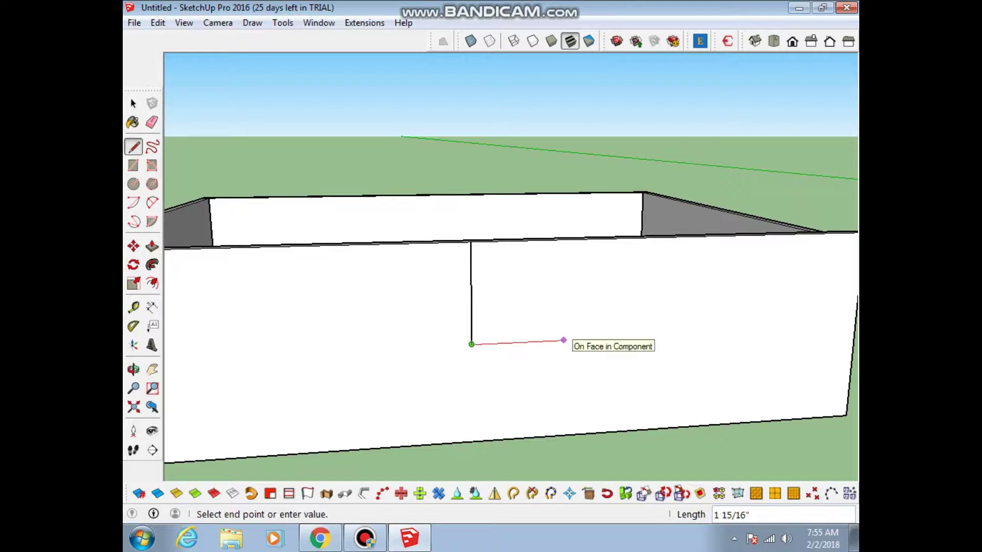
{"action": "left_click", "coordinate": [564, 340]}
{"action": "key", "text": "Escape"}
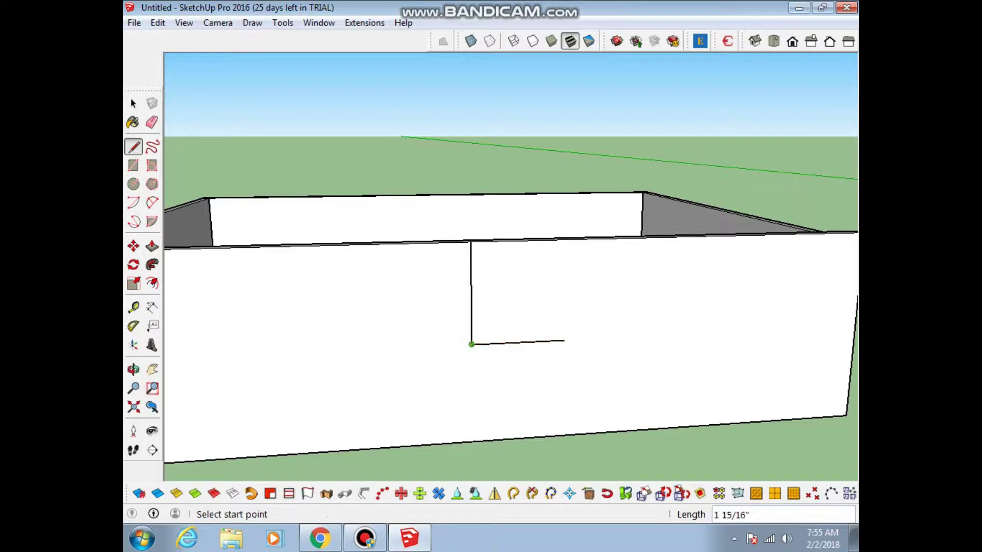
{"action": "left_click", "coordinate": [471, 344]}
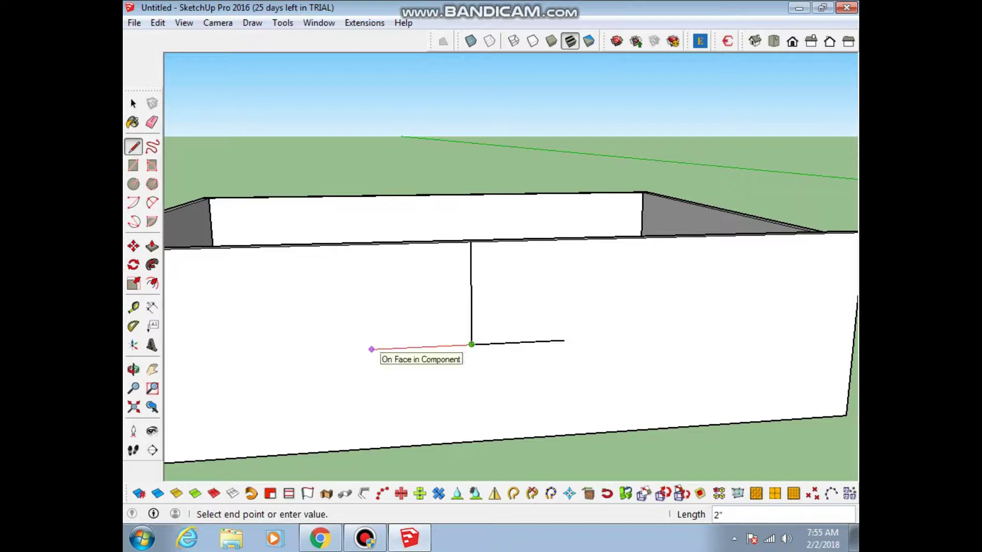
{"action": "left_click", "coordinate": [375, 350]}
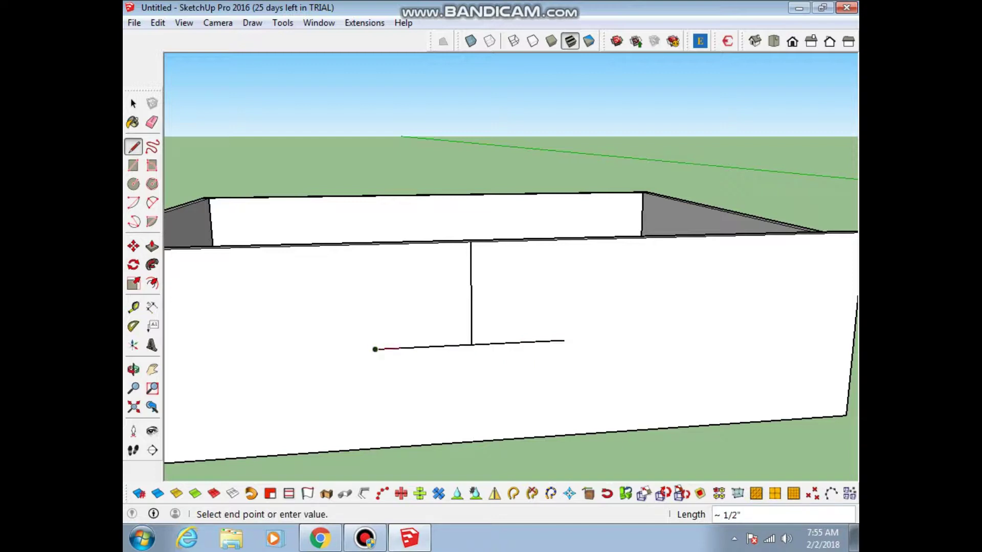
Erase the vertical helper line and orbit to face the drawer front.
{"action": "key", "text": "e"}
{"action": "left_click", "coordinate": [471, 294]}
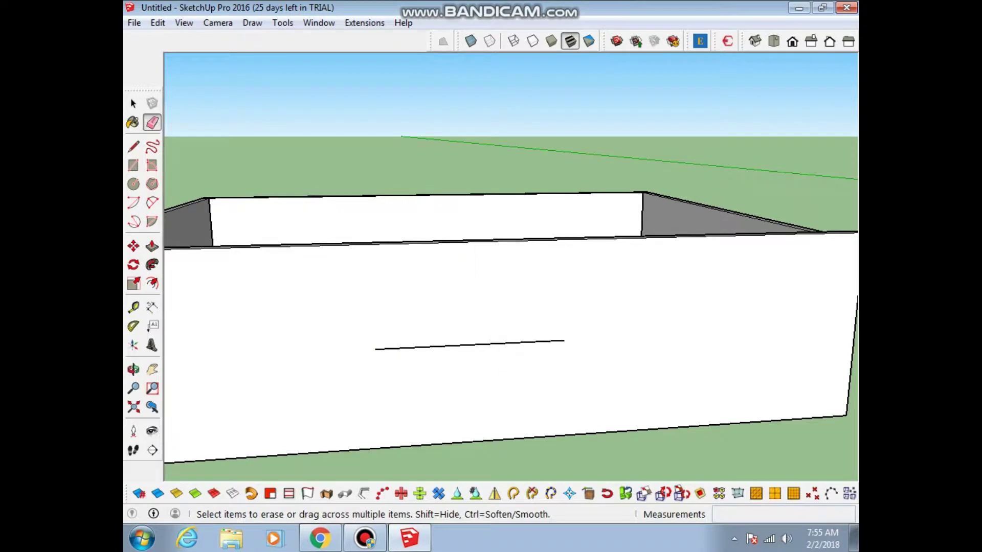
{"action": "middle_click_drag", "start_coordinate": [512, 256], "coordinate": [511, 332]}
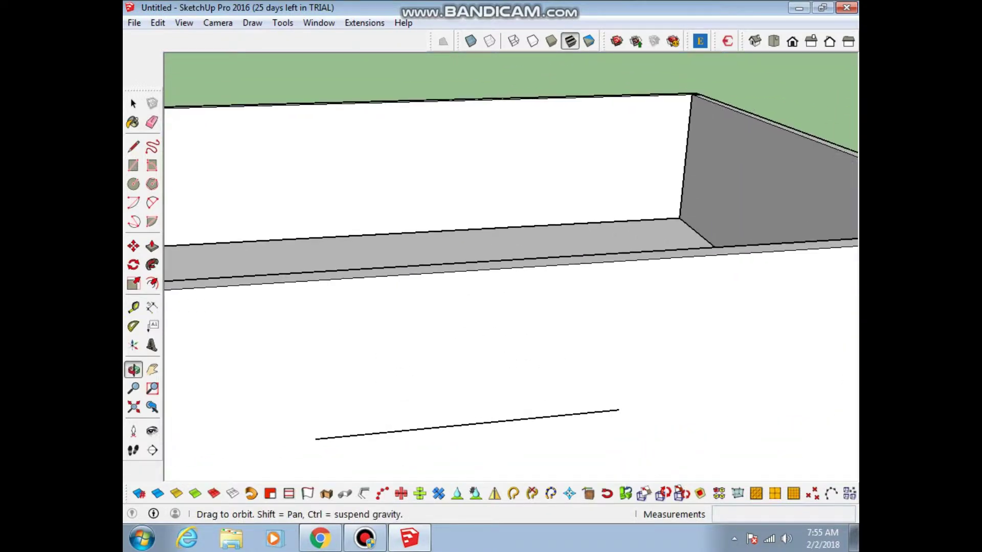
{"action": "left_click_drag", "start_coordinate": [511, 307], "coordinate": [511, 220]}
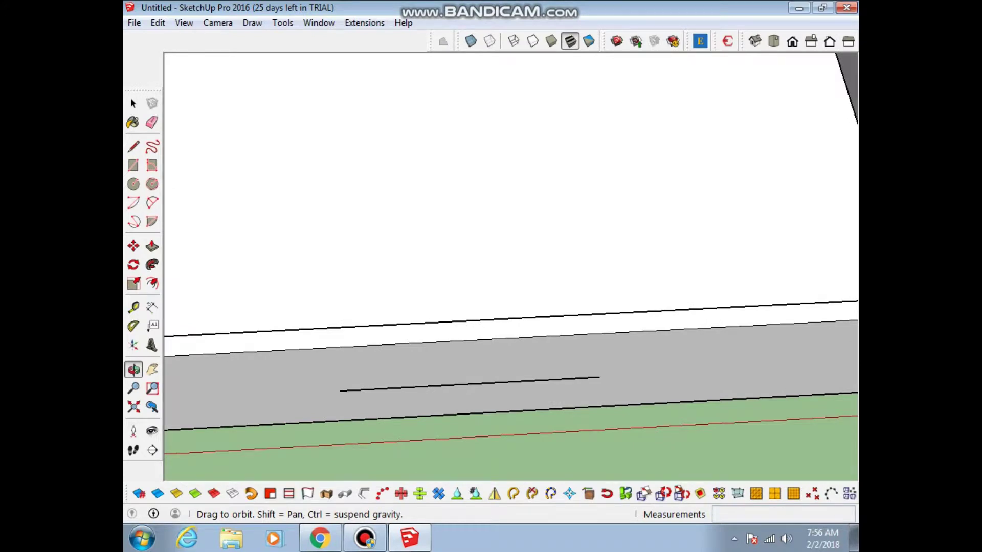
Draw a downward 2-point arc with 9/16" bulge, erase its chord, and select the arc.
{"action": "key", "text": "a"}
{"action": "left_click", "coordinate": [339, 391]}
{"action": "left_click", "coordinate": [599, 377]}
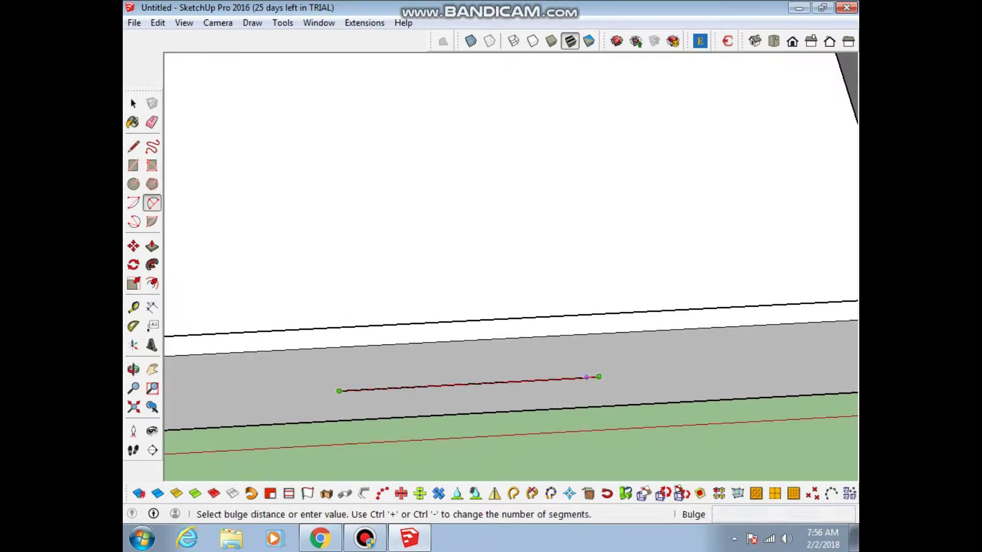
{"action": "left_click", "coordinate": [467, 422]}
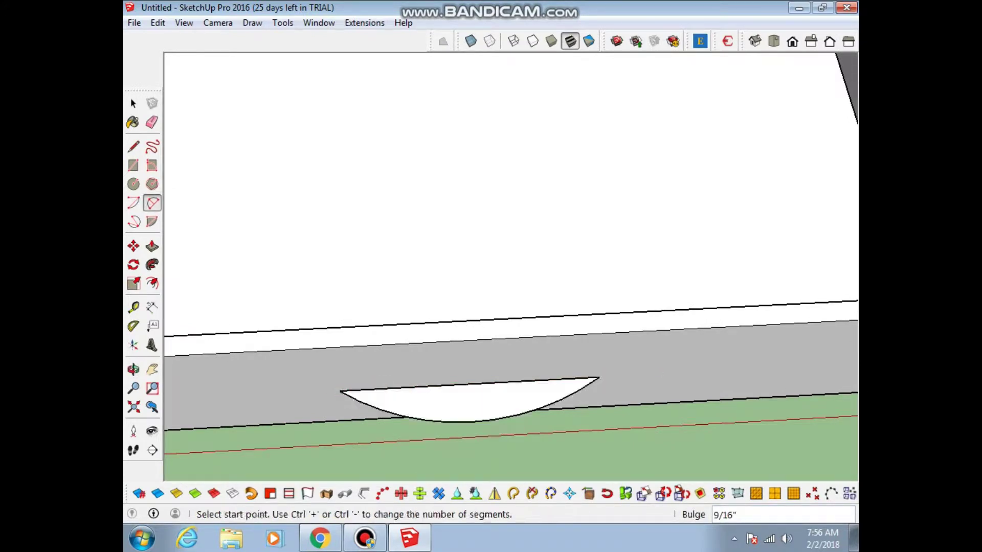
{"action": "key", "text": "e"}
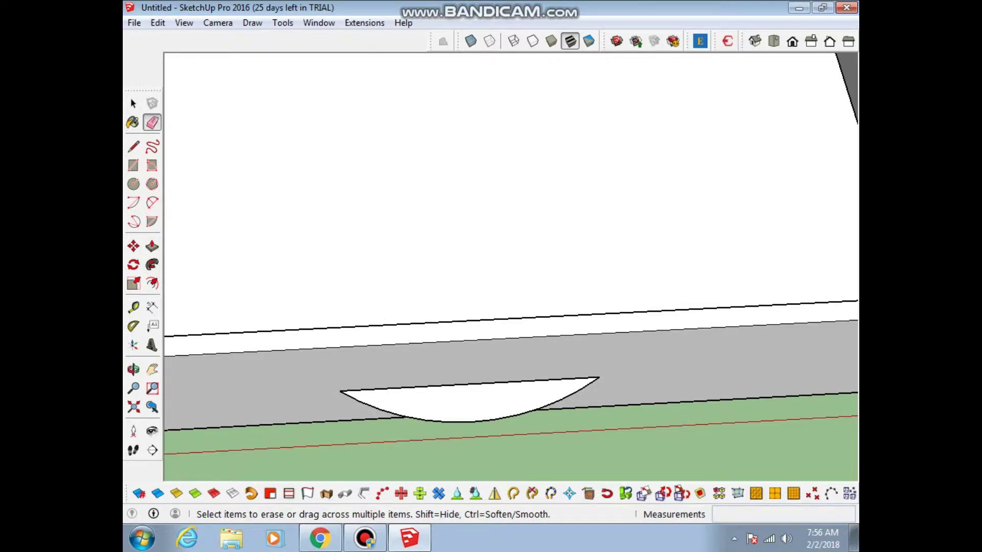
{"action": "left_click", "coordinate": [511, 382]}
{"action": "middle_click_drag", "start_coordinate": [512, 358], "coordinate": [512, 435]}
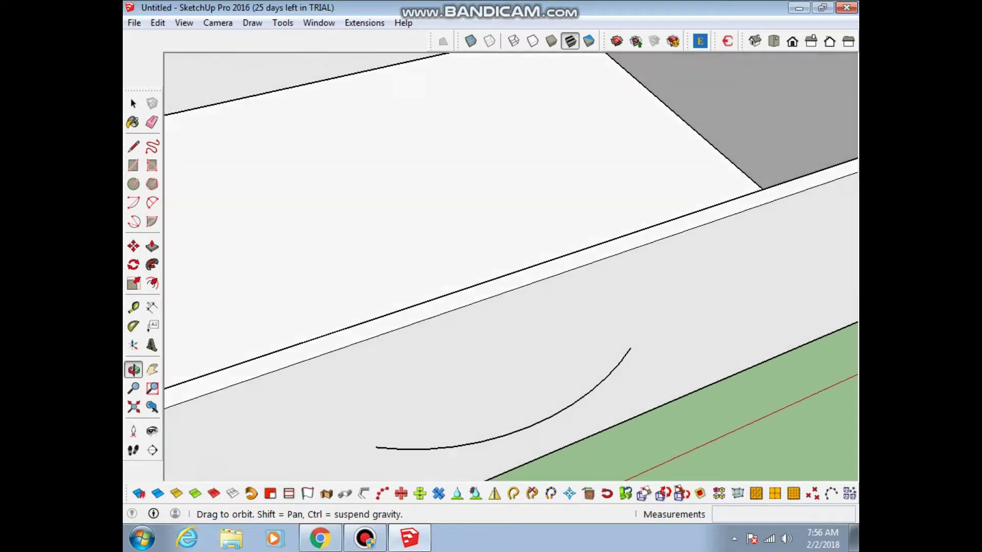
{"action": "key", "text": "space"}
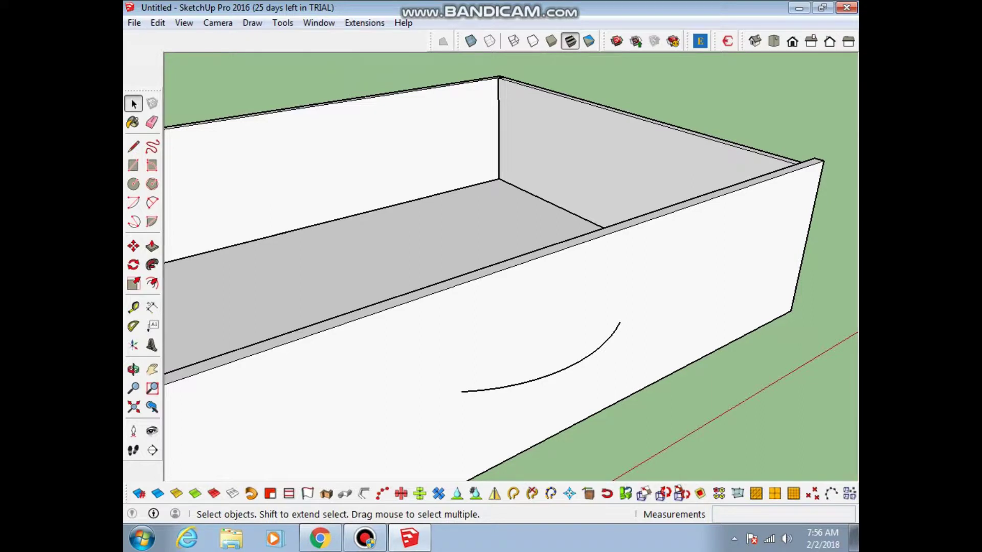
{"action": "left_click", "coordinate": [562, 366]}
Set up a 0.1" diameter Lisanne_Metal tube along the selected arc.
{"action": "right_click", "coordinate": [541, 378]}
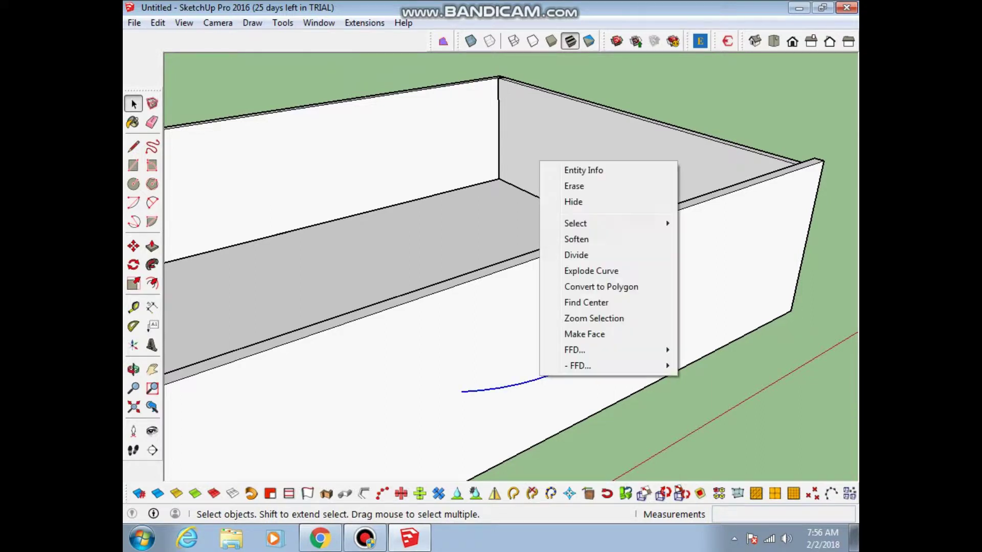
{"action": "key", "text": "Escape"}
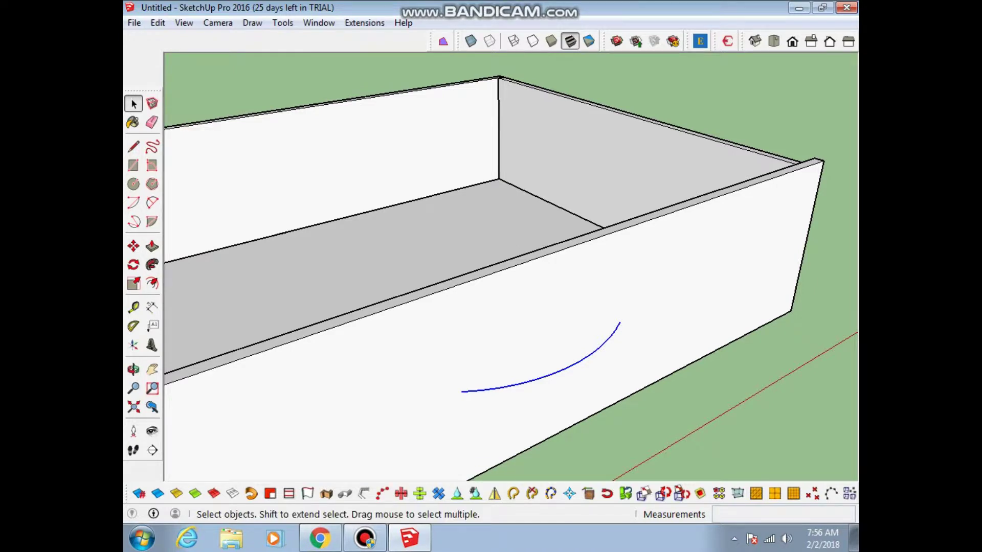
{"action": "left_click", "coordinate": [344, 494]}
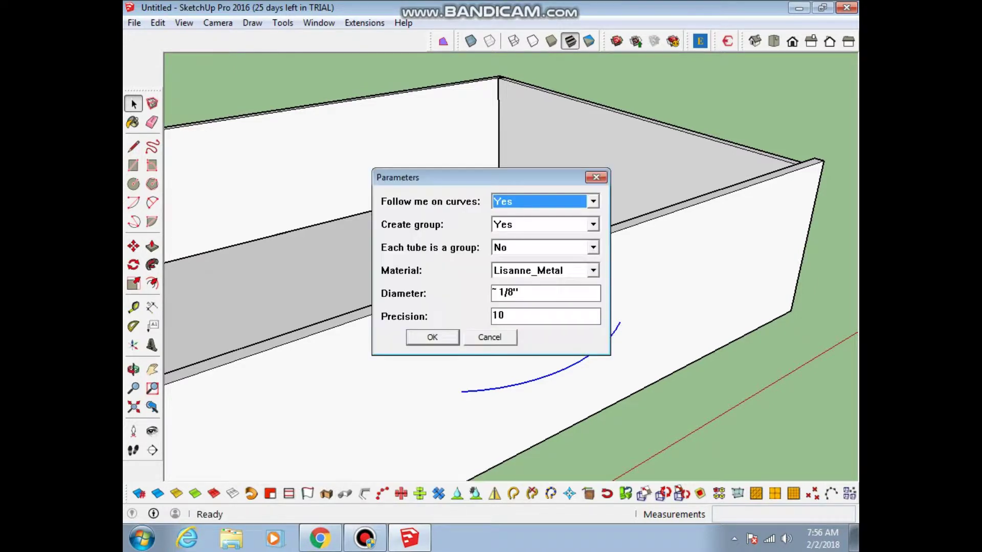
{"action": "left_click", "coordinate": [518, 292]}
{"action": "type", "text": "0.1"}
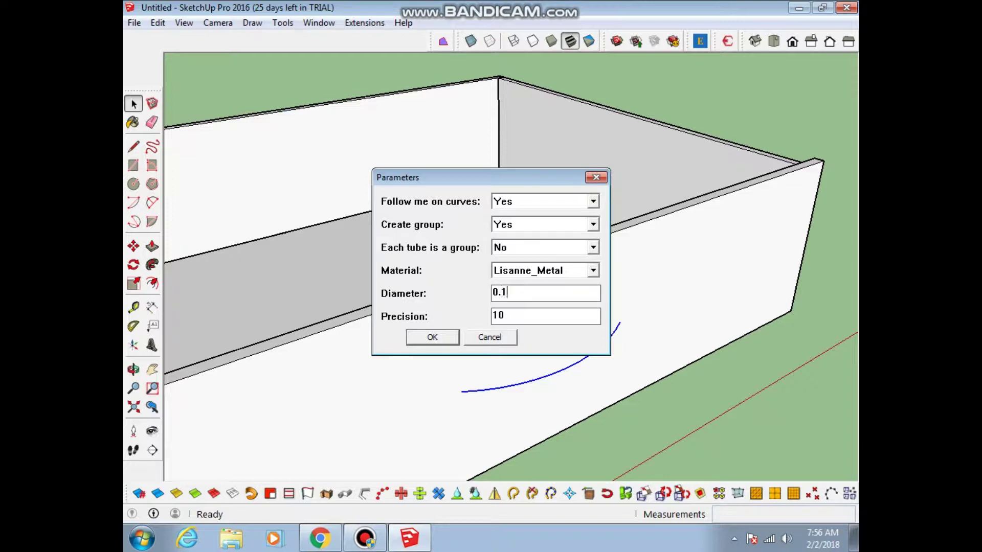
{"action": "left_click", "coordinate": [593, 270]}
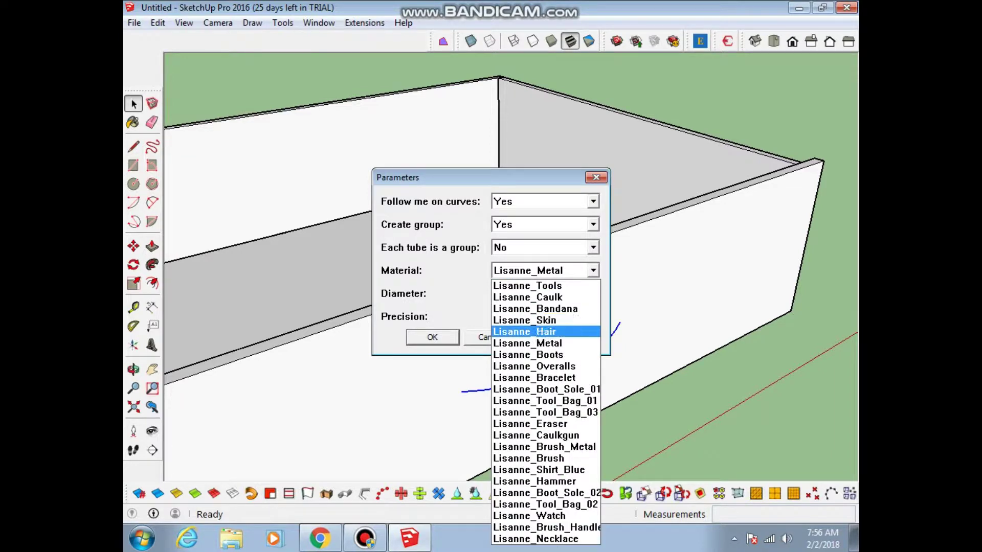
{"action": "left_click", "coordinate": [526, 342]}
Confirm the tube handle, then box-select the whole drawer from a low front view.
{"action": "left_click", "coordinate": [432, 336]}
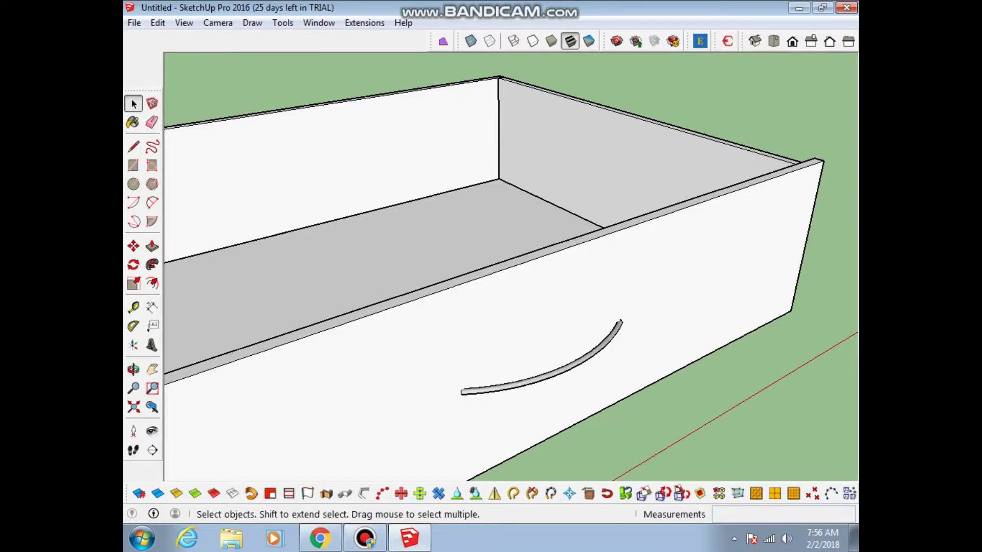
{"action": "key", "text": "p"}
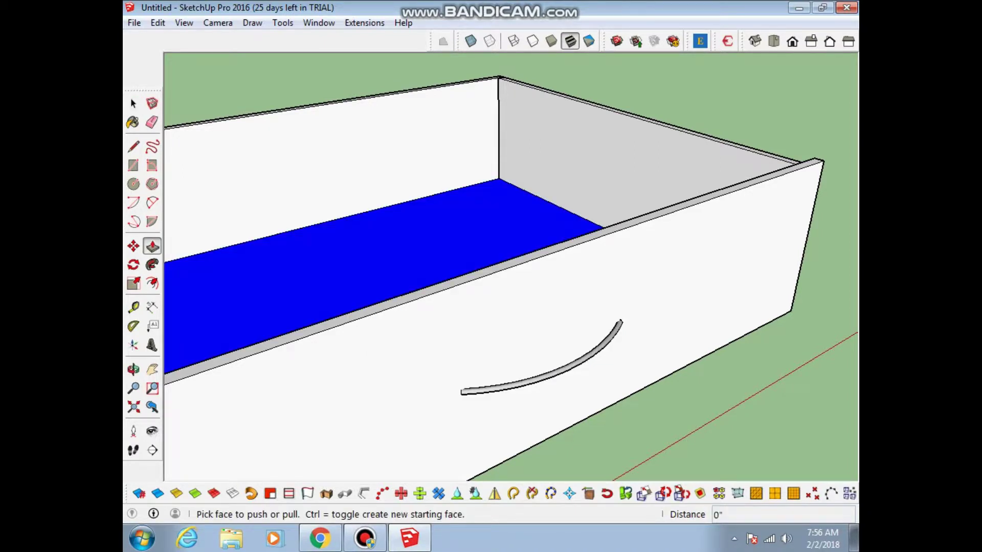
{"action": "key", "text": "space"}
{"action": "key", "text": "o"}
{"action": "mouse_move", "coordinate": [490, 266]}
{"action": "left_mouse_down"}
{"action": "mouse_move", "coordinate": [552, 215]}
{"action": "mouse_move", "coordinate": [542, 266]}
{"action": "mouse_move", "coordinate": [501, 327]}
{"action": "left_mouse_up"}
{"action": "key", "text": "space"}
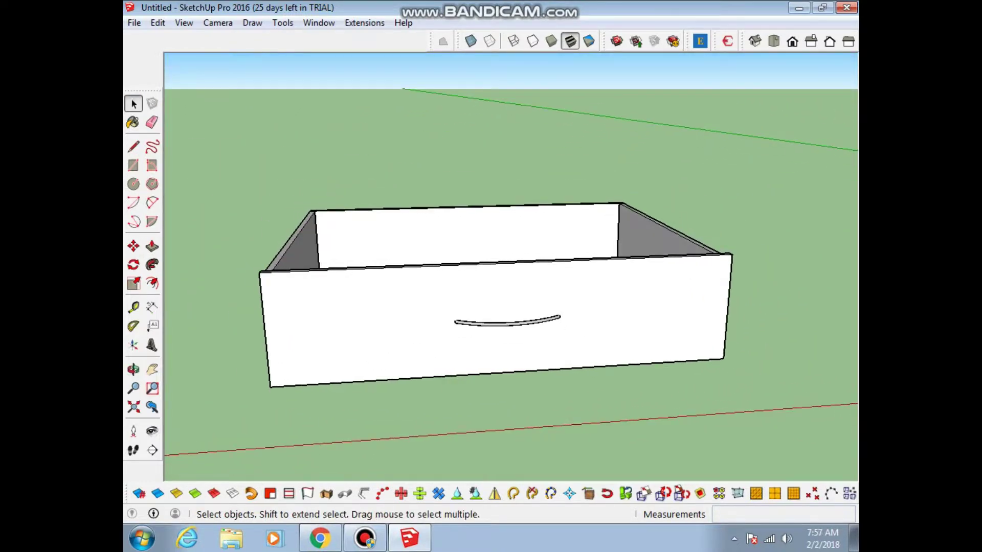
{"action": "mouse_move", "coordinate": [240, 177]}
{"action": "left_mouse_down"}
{"action": "mouse_move", "coordinate": [381, 344]}
{"action": "mouse_move", "coordinate": [777, 399]}
{"action": "left_mouse_up"}
Make the selected drawer and its tube handle into one component, then orbit around it.
{"action": "right_click", "coordinate": [544, 280]}
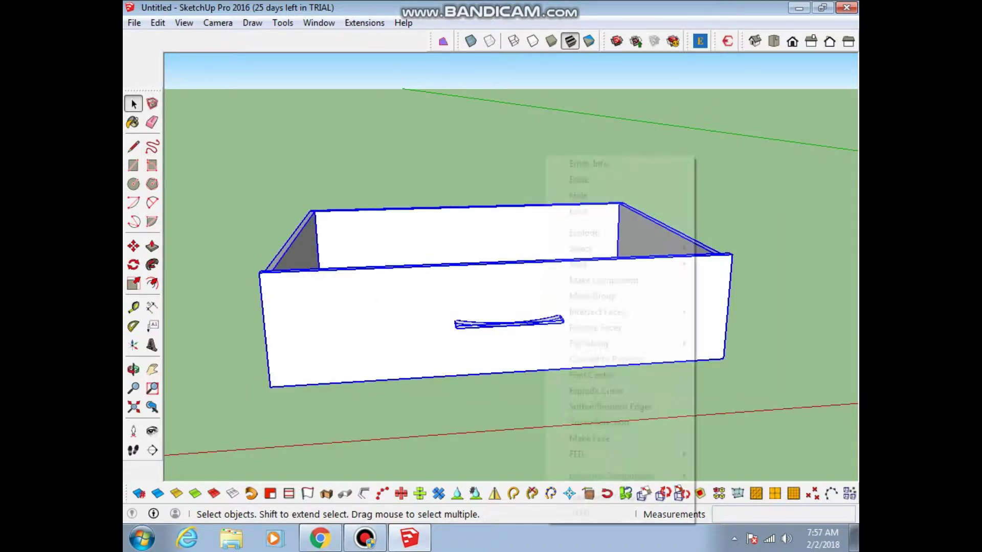
{"action": "left_click", "coordinate": [607, 280]}
{"action": "left_click", "coordinate": [509, 368]}
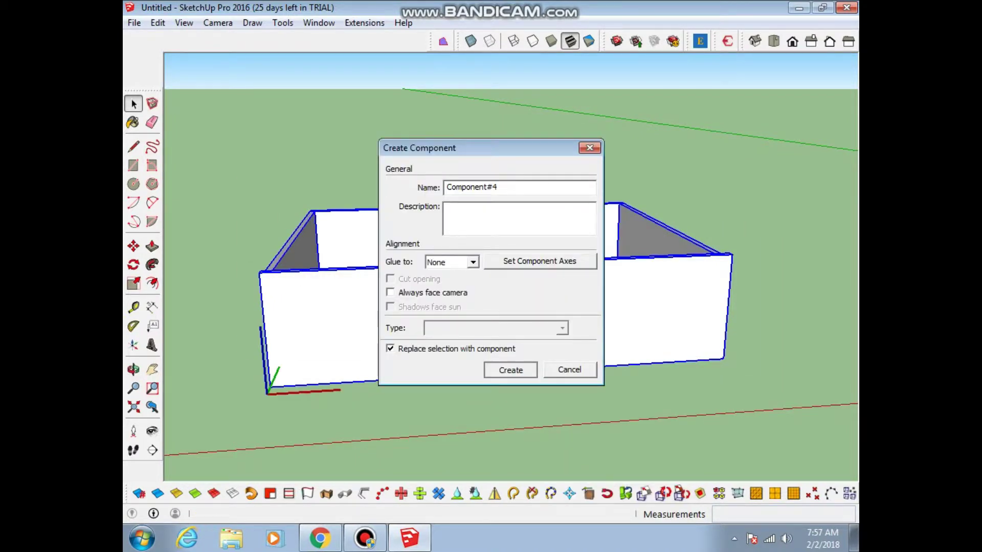
{"action": "key", "text": "o"}
{"action": "mouse_move", "coordinate": [501, 307]}
{"action": "left_mouse_down"}
{"action": "mouse_move", "coordinate": [460, 286]}
{"action": "mouse_move", "coordinate": [512, 296]}
{"action": "left_mouse_up"}
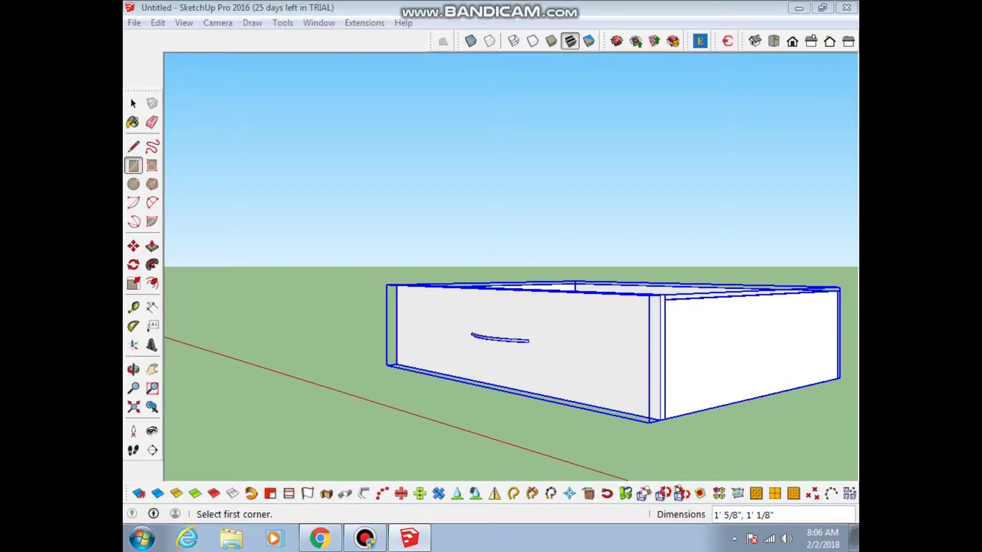
In Front view, draw a tall upright rectangle to the side of the drawer.
{"action": "left_click", "coordinate": [791, 42]}
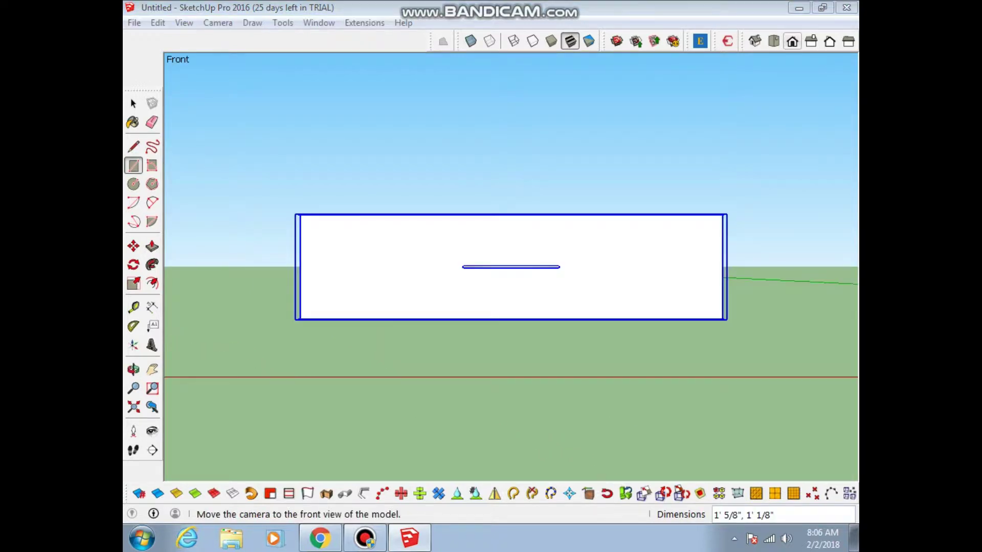
{"action": "key", "text": "h"}
{"action": "mouse_move", "coordinate": [307, 256]}
{"action": "left_mouse_down"}
{"action": "mouse_move", "coordinate": [665, 293]}
{"action": "mouse_move", "coordinate": [791, 296]}
{"action": "left_mouse_up"}
{"action": "key", "text": "r"}
{"action": "left_click", "coordinate": [411, 269]}
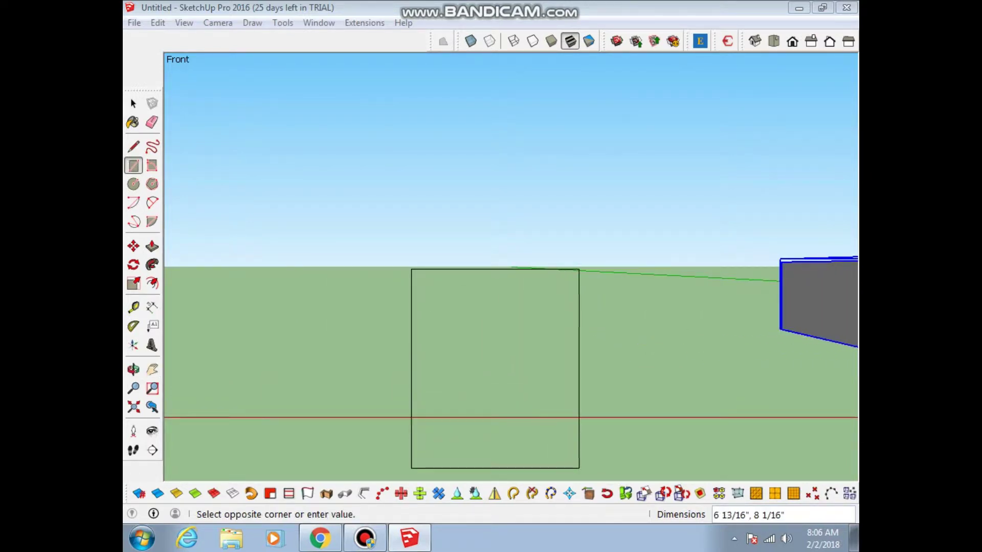
{"action": "left_click", "coordinate": [579, 468]}
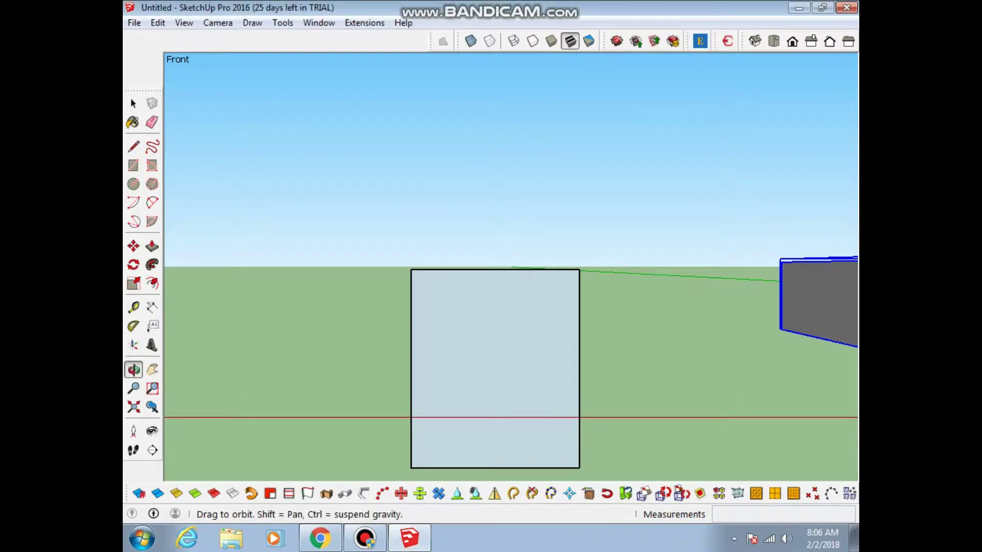
Orbit until the new face is edge-on and begin push-pulling it.
{"action": "middle_click_drag", "start_coordinate": [547, 402], "coordinate": [664, 460]}
{"action": "mouse_move", "coordinate": [511, 307]}
{"action": "middle_mouse_down"}
{"action": "mouse_move", "coordinate": [588, 383]}
{"action": "mouse_move", "coordinate": [568, 378]}
{"action": "middle_mouse_up"}
{"action": "key", "text": "p"}
{"action": "left_click", "coordinate": [473, 358]}
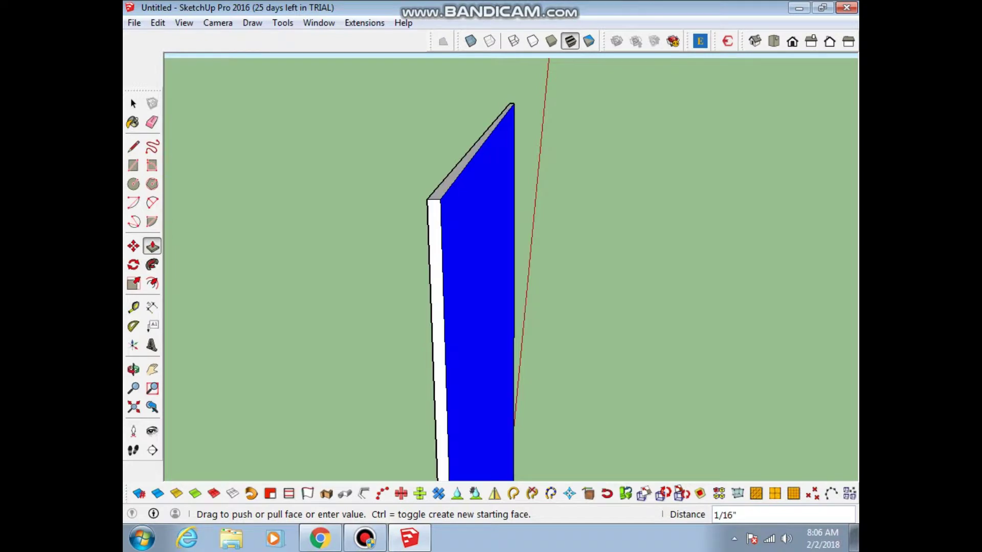
Extrude the rectangle 1/4" into a thin slab and zoom out to view its top edge.
{"action": "scroll", "coordinate": [479, 266], "scroll_direction": "up", "scroll_amount": 3}
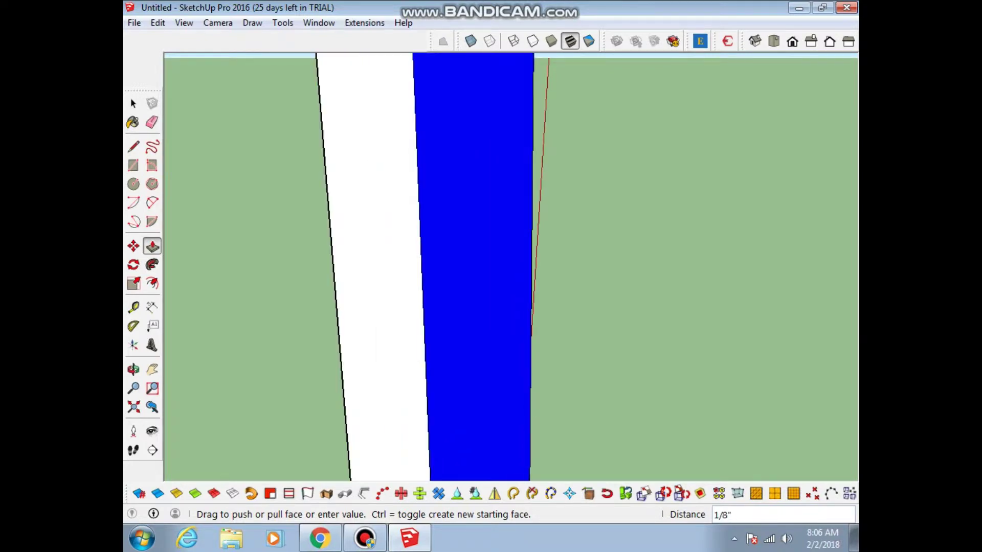
{"action": "scroll", "coordinate": [506, 205], "scroll_direction": "down", "scroll_amount": 2}
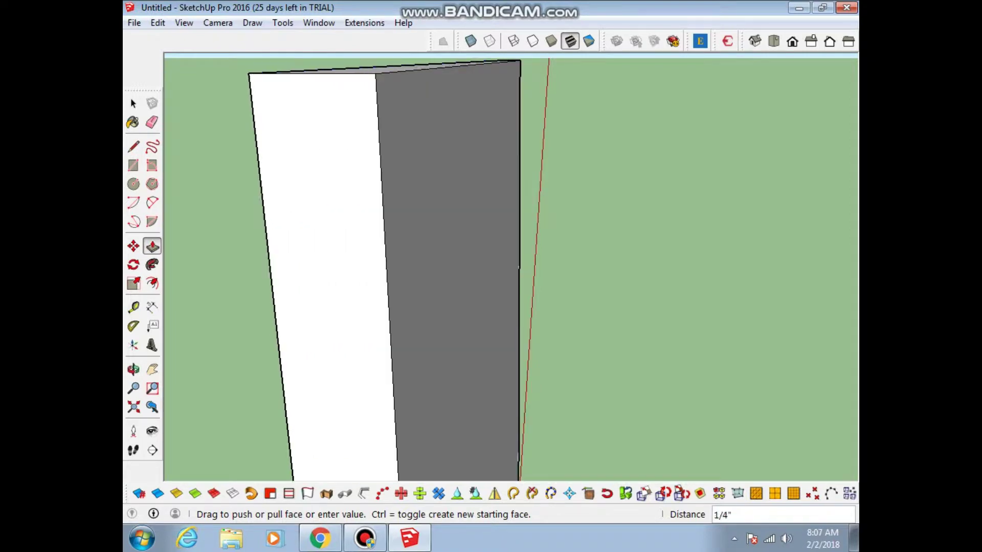
{"action": "left_click", "coordinate": [358, 256]}
{"action": "middle_click_drag", "start_coordinate": [358, 256], "coordinate": [409, 281]}
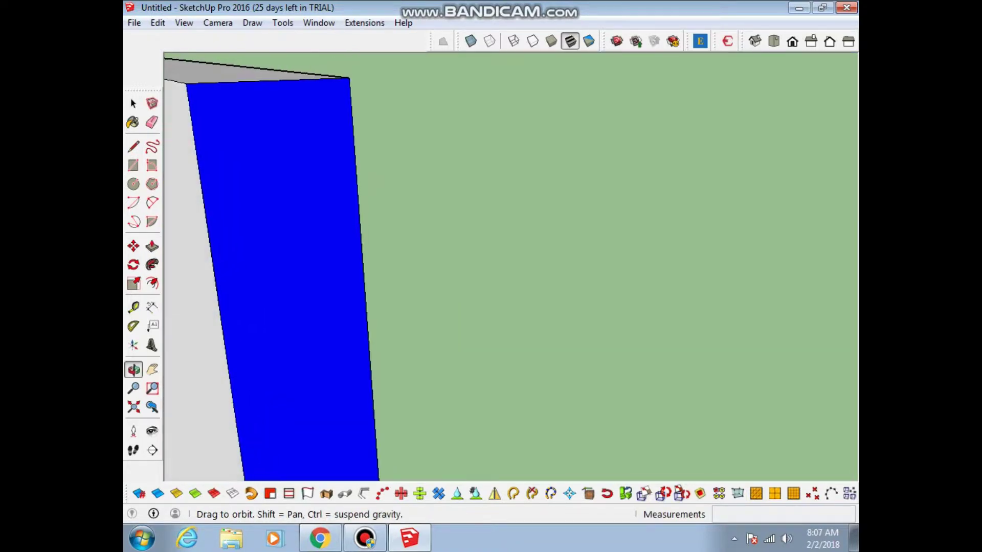
{"action": "left_click_drag", "start_coordinate": [409, 281], "coordinate": [409, 358]}
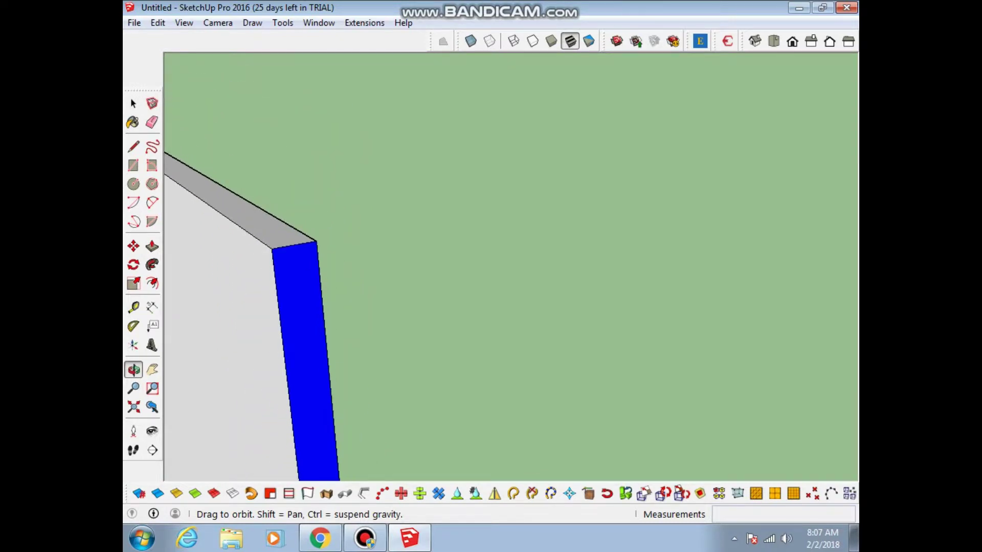
{"action": "key", "text": "h"}
{"action": "scroll", "coordinate": [608, 205], "scroll_direction": "down", "scroll_amount": 2}
{"action": "scroll", "coordinate": [609, 204], "scroll_direction": "down", "scroll_amount": 2}
{"action": "scroll", "coordinate": [608, 204], "scroll_direction": "down", "scroll_amount": 2}
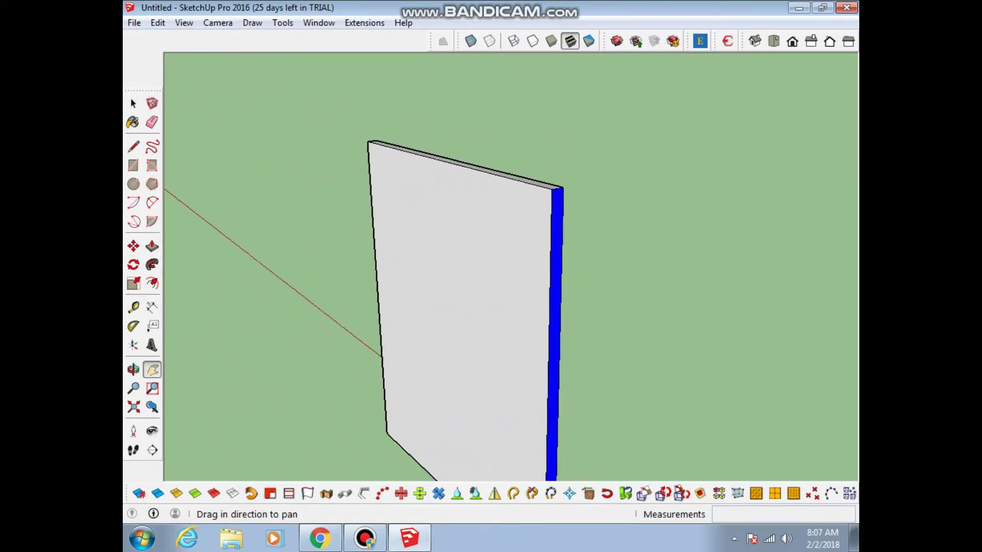
{"action": "scroll", "coordinate": [609, 204], "scroll_direction": "down", "scroll_amount": 1}
{"action": "key", "text": "space"}
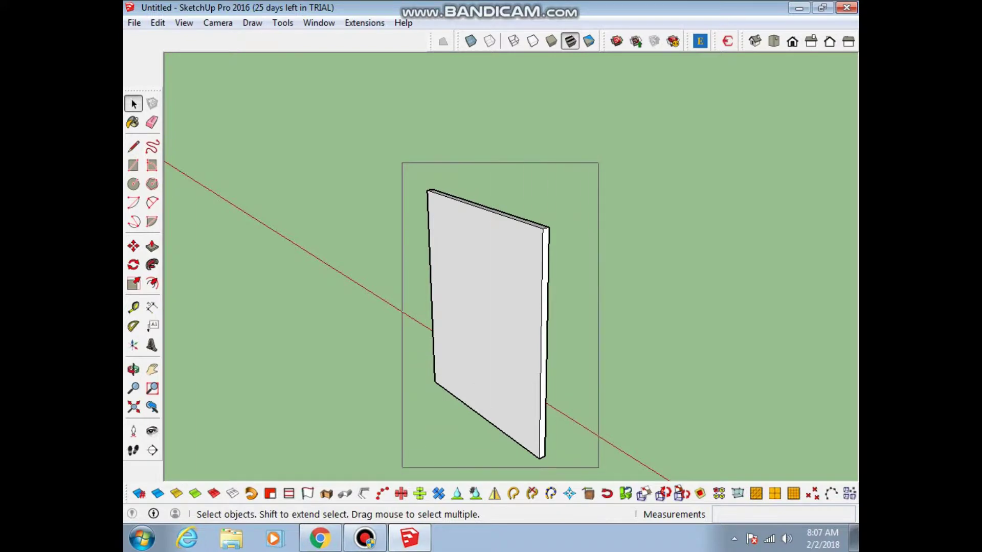
Make the thin slab its own component and orbit around it.
{"action": "left_click_drag", "start_coordinate": [455, 319], "coordinate": [599, 468]}
{"action": "right_click", "coordinate": [526, 106]}
{"action": "left_click", "coordinate": [588, 215]}
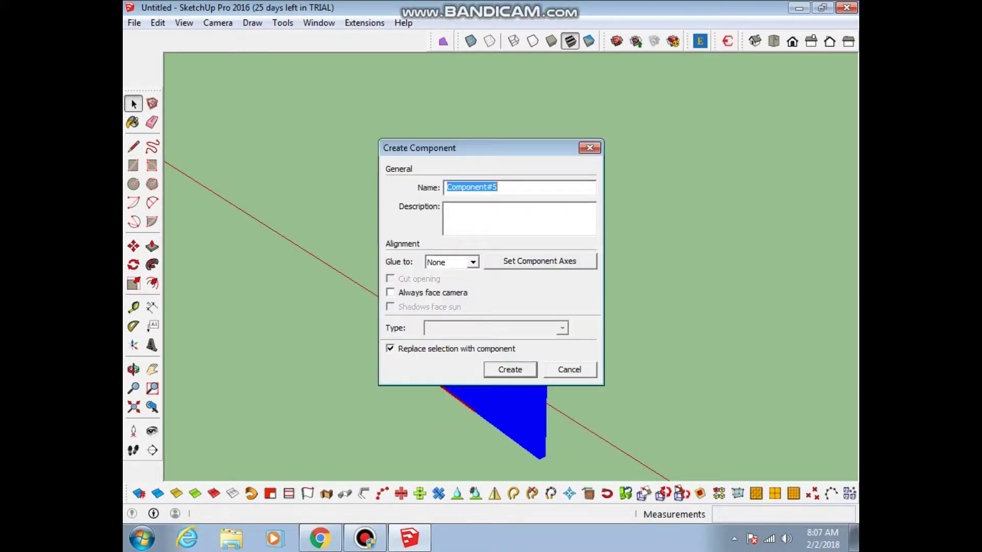
{"action": "left_click", "coordinate": [509, 368]}
{"action": "scroll", "coordinate": [508, 368], "scroll_direction": "down", "scroll_amount": 2}
{"action": "scroll", "coordinate": [509, 368], "scroll_direction": "down", "scroll_amount": 1}
{"action": "key", "text": "o"}
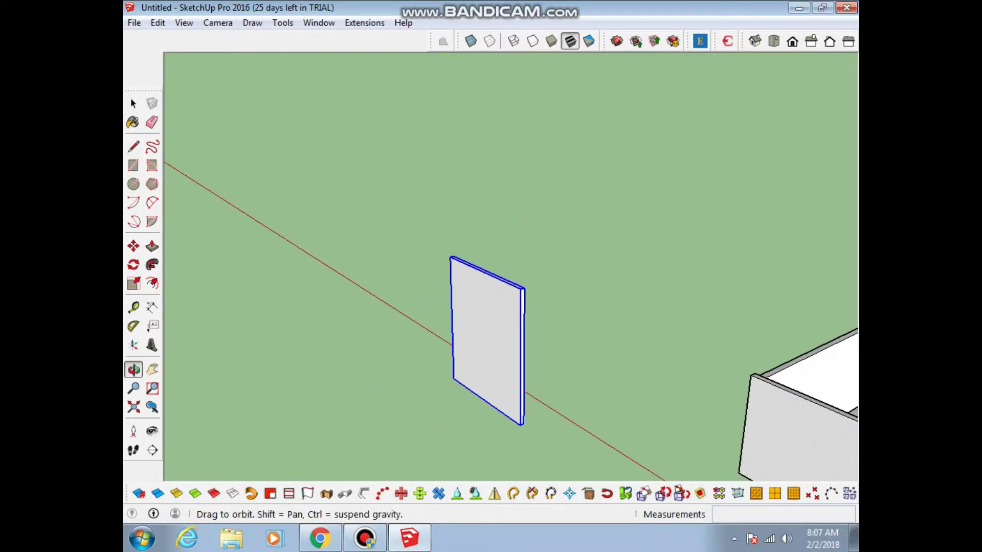
{"action": "left_click_drag", "start_coordinate": [508, 368], "coordinate": [419, 358]}
Rotate the board 90° to stand upright, then pan back to the drawer box.
{"action": "left_click", "coordinate": [134, 264]}
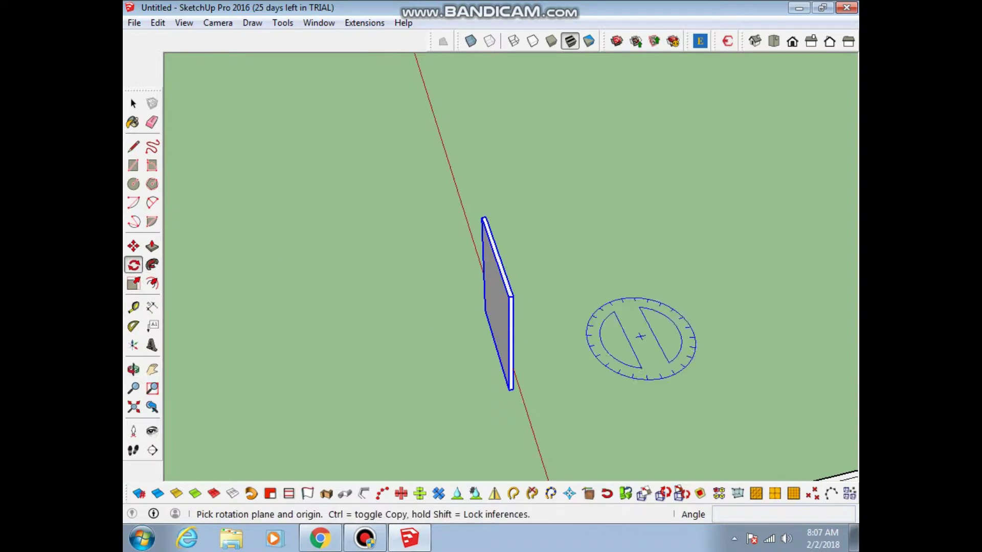
{"action": "left_click", "coordinate": [652, 333]}
{"action": "left_click", "coordinate": [618, 338]}
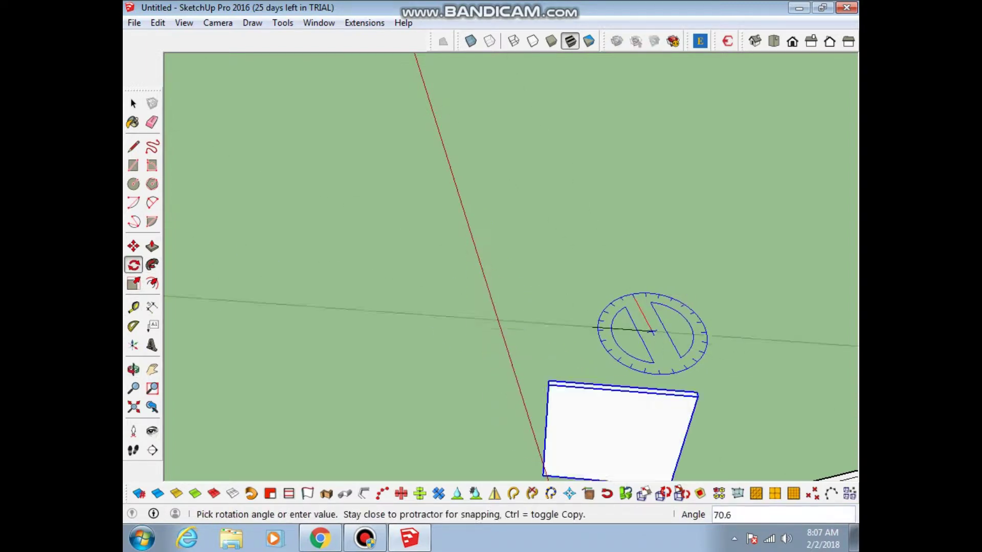
{"action": "left_click", "coordinate": [596, 343]}
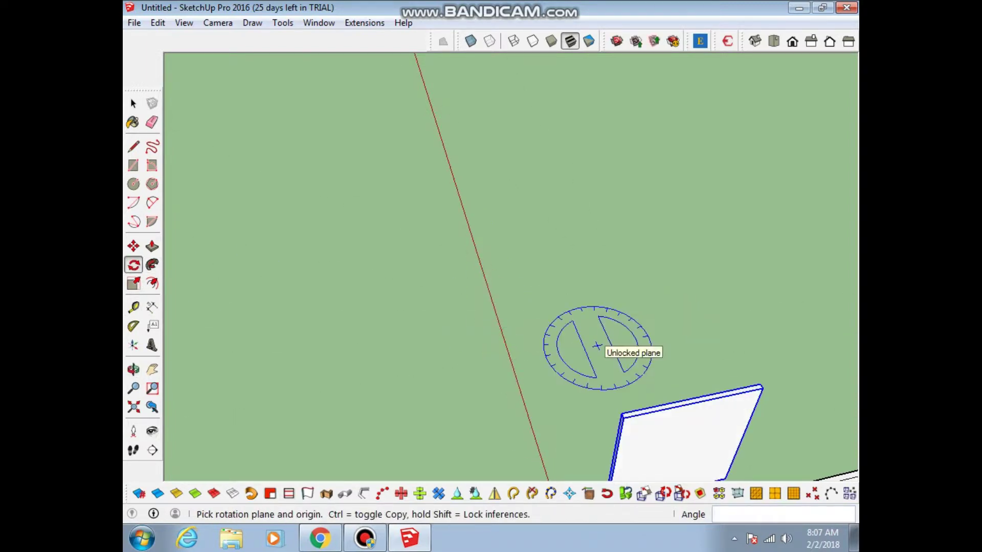
{"action": "key", "text": "m"}
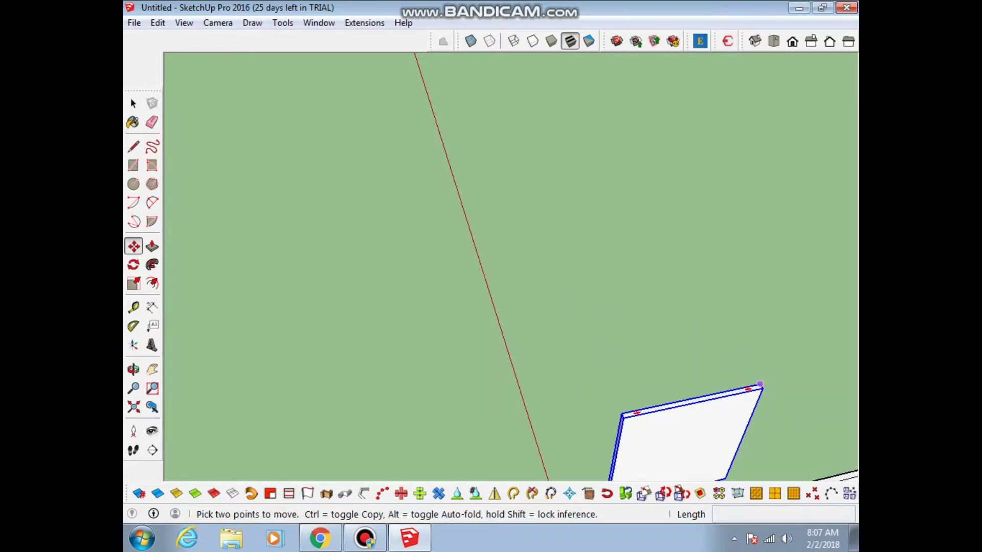
{"action": "key", "text": "h"}
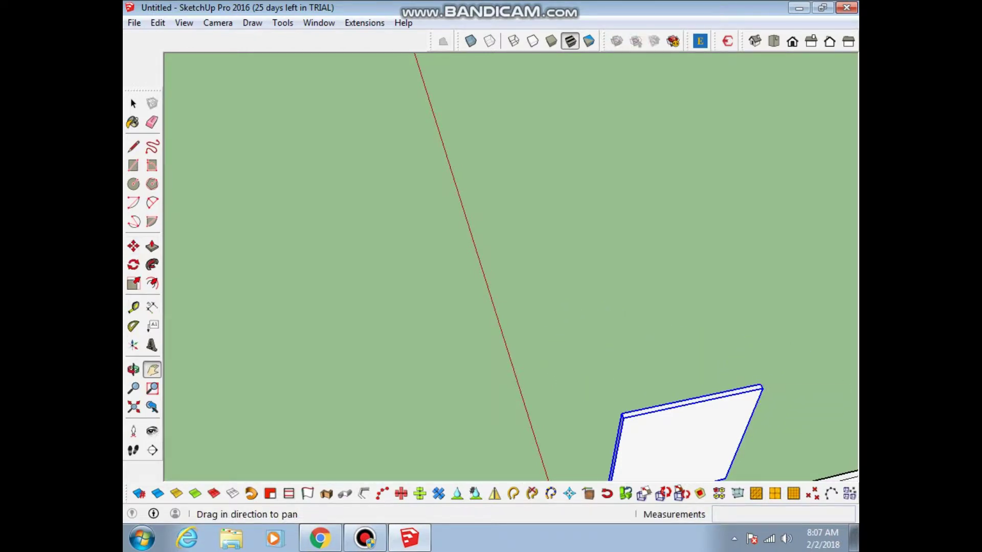
{"action": "left_click_drag", "start_coordinate": [613, 409], "coordinate": [328, 56]}
Move the board to the drawer's front-right corner.
{"action": "left_click_drag", "start_coordinate": [511, 307], "coordinate": [435, 199]}
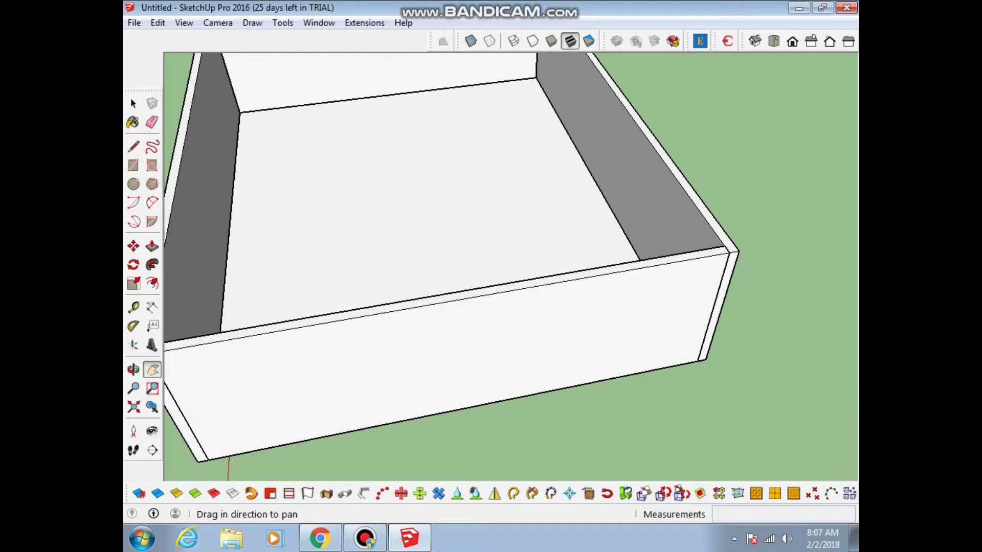
{"action": "key", "text": "Escape"}
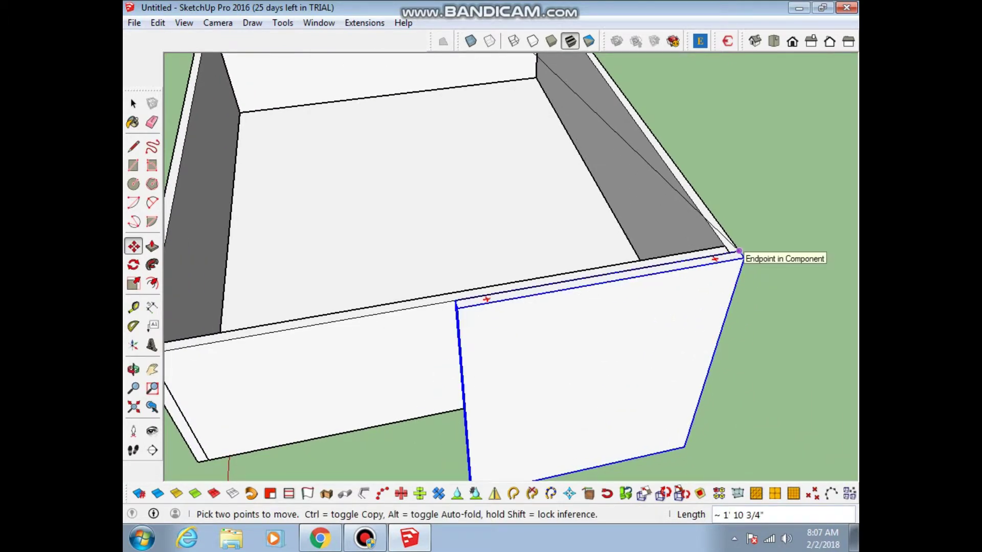
{"action": "middle_click_drag", "start_coordinate": [460, 307], "coordinate": [693, 210], "text": "shift"}
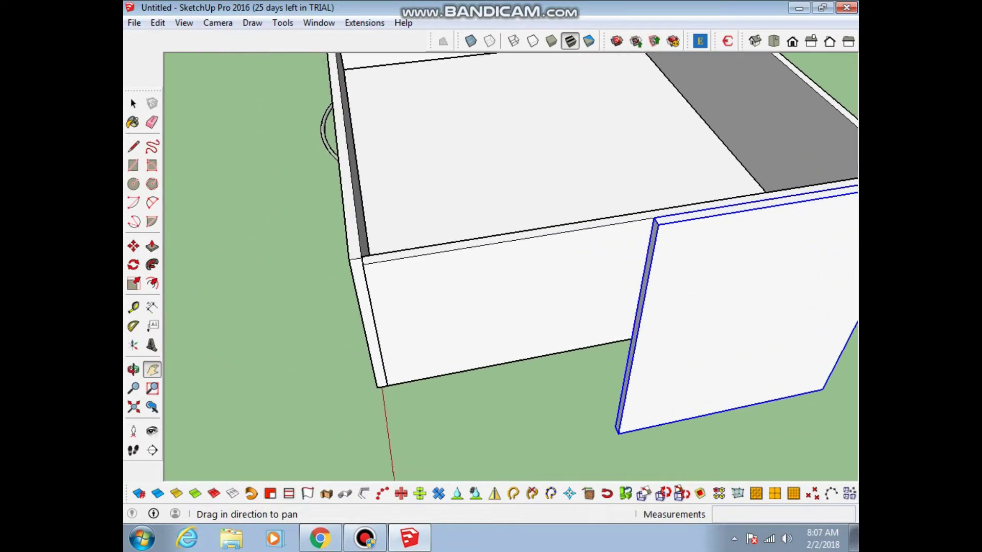
{"action": "key", "text": "space"}
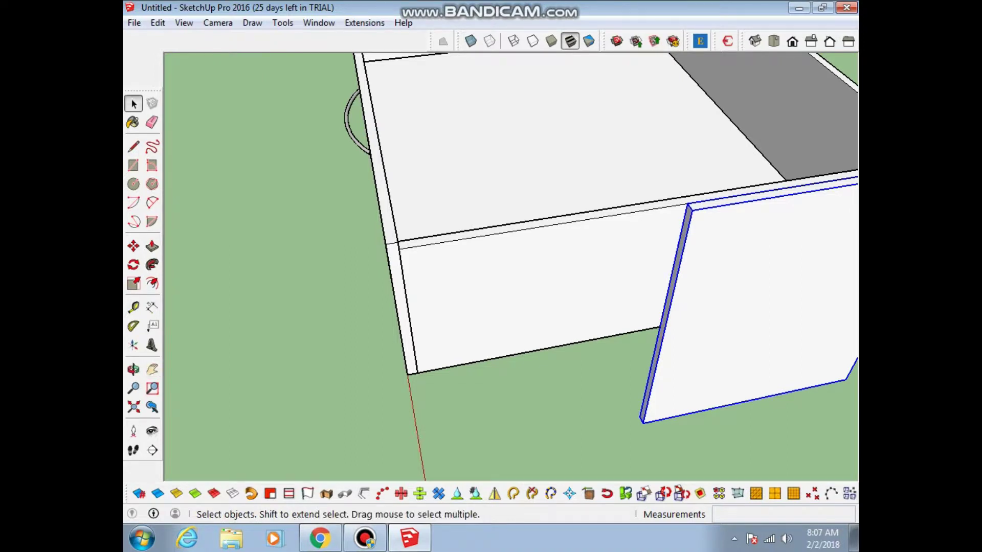
Inside the board's group, push its face back to the drawer's far corner, forming a full-depth side panel.
{"action": "key", "text": "Return"}
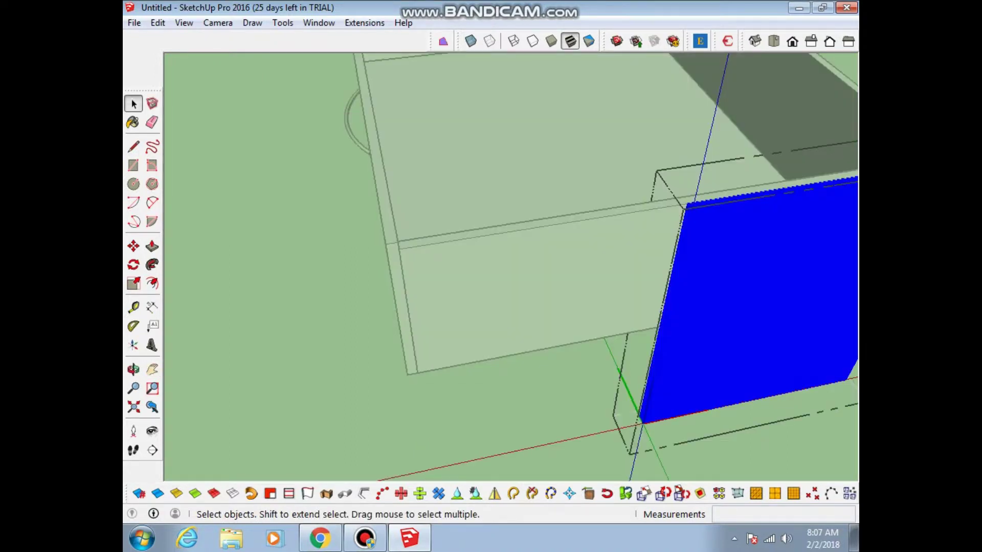
{"action": "key", "text": "p"}
{"action": "left_click_drag", "start_coordinate": [716, 307], "coordinate": [385, 244]}
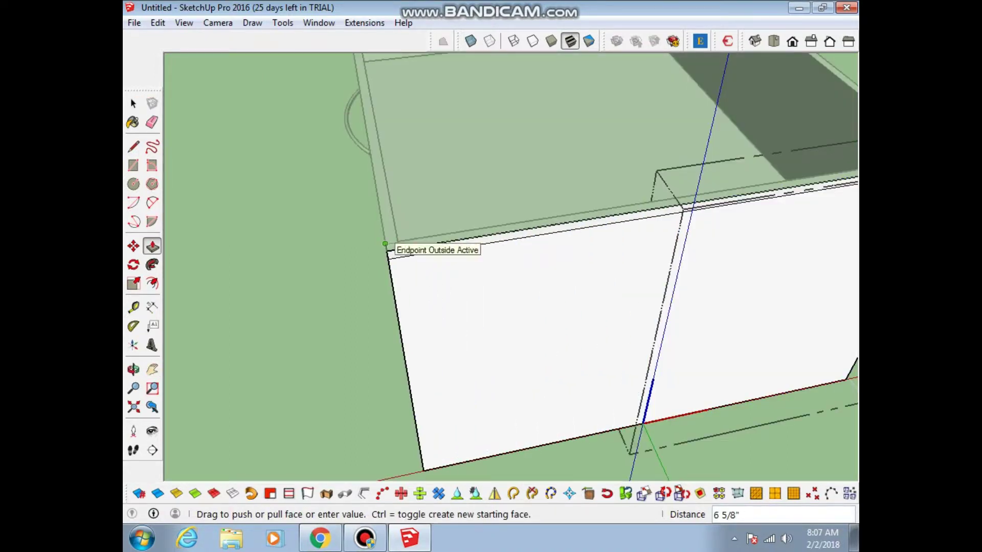
{"action": "left_click", "coordinate": [385, 244]}
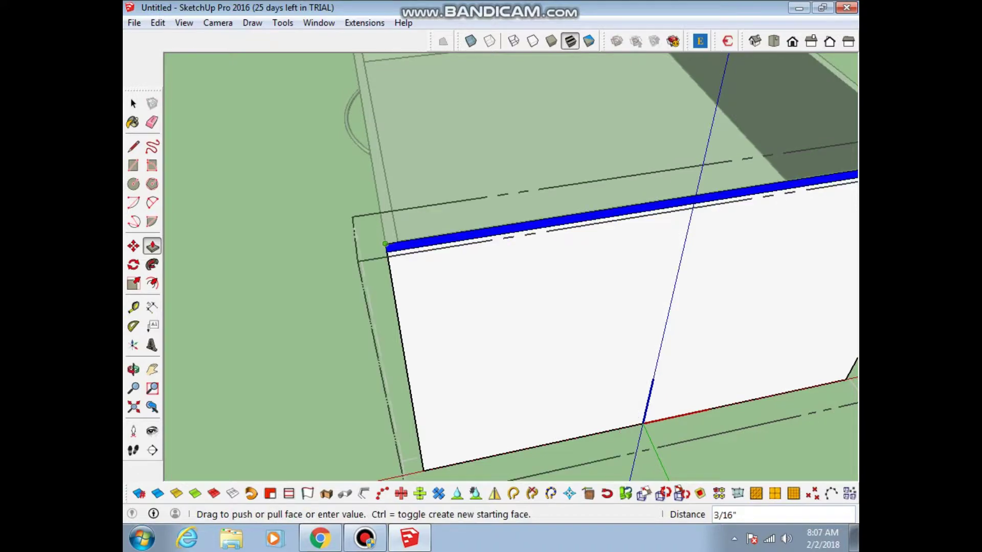
{"action": "middle_click_drag", "start_coordinate": [511, 307], "coordinate": [357, 286]}
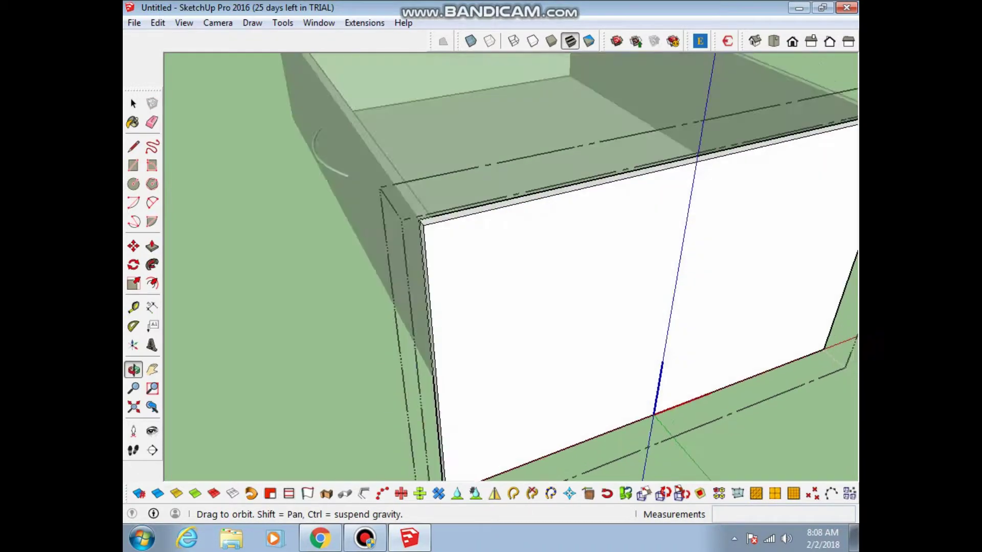
{"action": "mouse_move", "coordinate": [511, 256]}
{"action": "left_mouse_down"}
{"action": "mouse_move", "coordinate": [553, 189]}
{"action": "mouse_move", "coordinate": [531, 307]}
{"action": "left_mouse_up"}
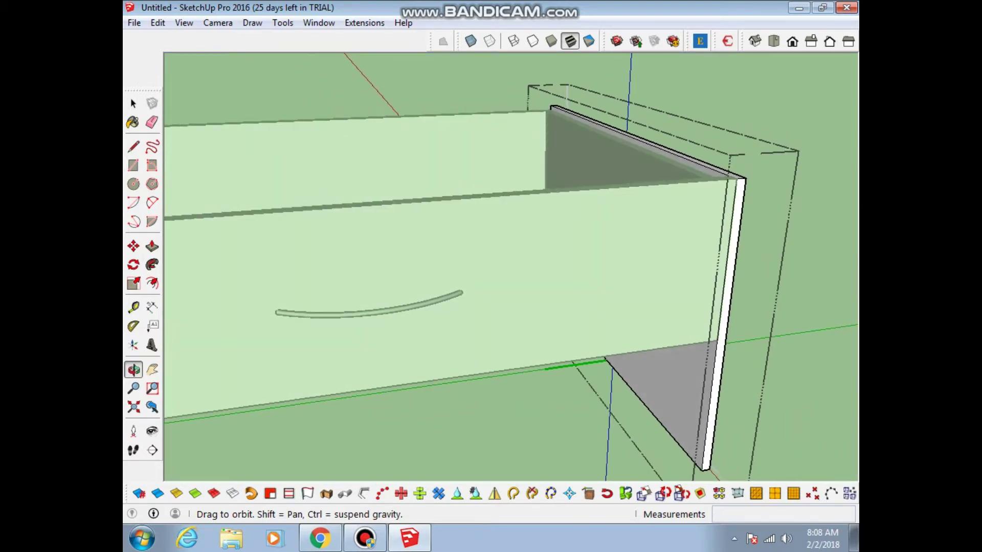
{"action": "key", "text": "space"}
Copy the right side panel to the drawer's left front corner, then view from low in front.
{"action": "key", "text": "Escape"}
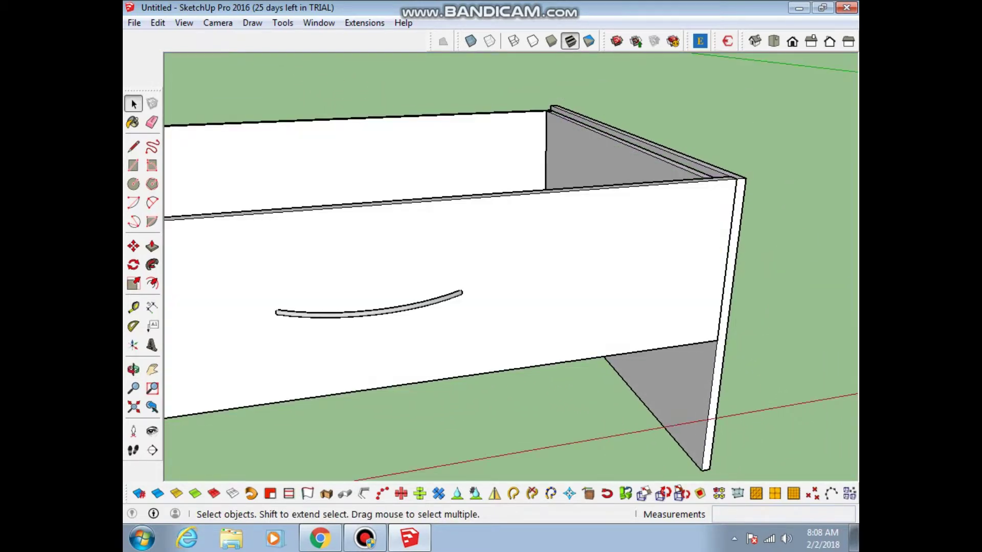
{"action": "left_click", "coordinate": [629, 154]}
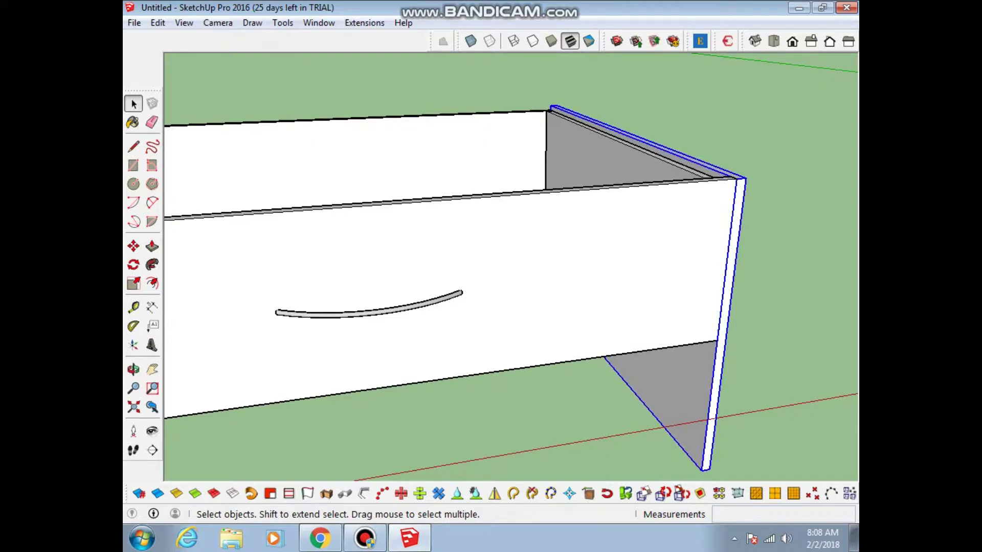
{"action": "key", "text": "m"}
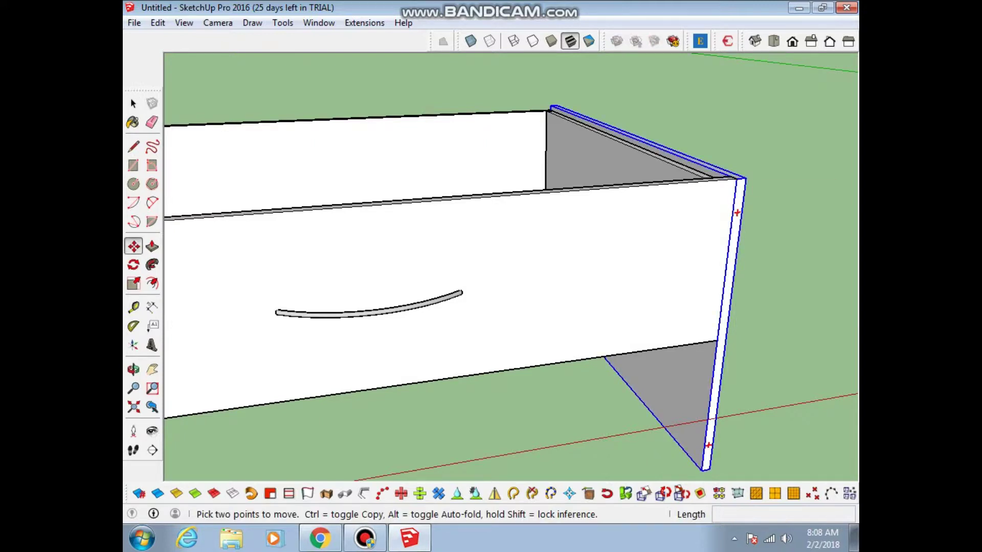
{"action": "key", "text": "ctrl"}
{"action": "middle_click_drag", "start_coordinate": [450, 307], "coordinate": [733, 301], "text": "shift"}
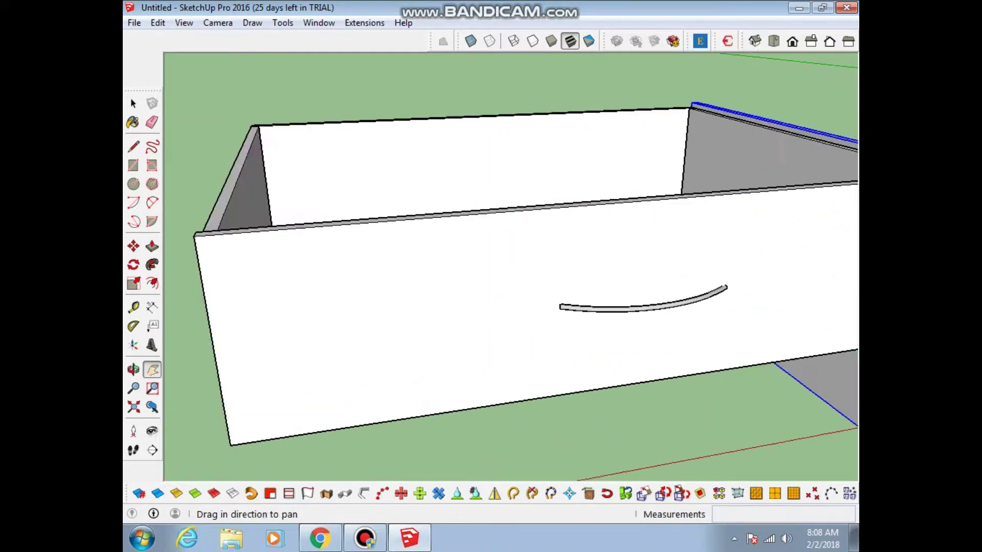
{"action": "middle_click_drag", "start_coordinate": [562, 302], "coordinate": [812, 302], "text": "shift"}
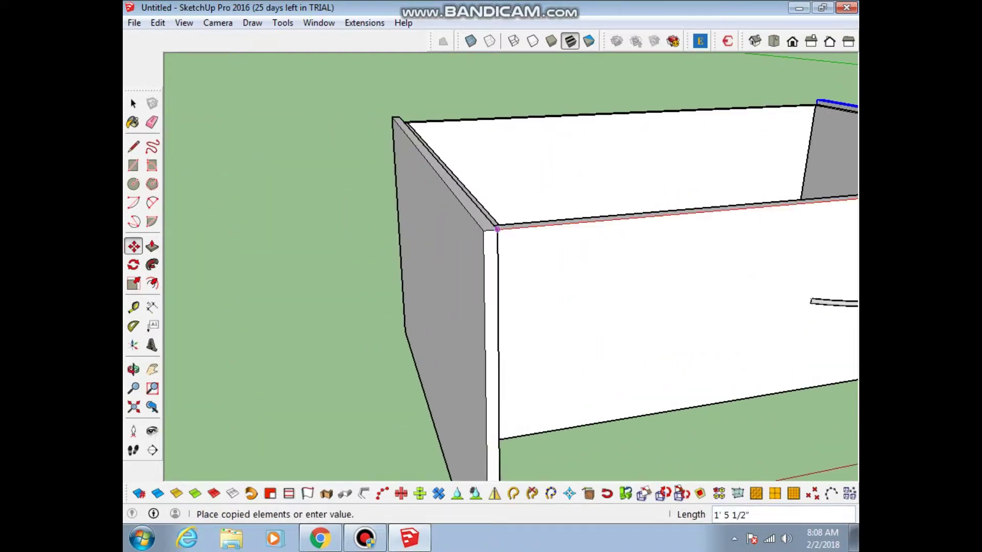
{"action": "left_click", "coordinate": [497, 229]}
{"action": "scroll", "coordinate": [503, 231], "scroll_direction": "down", "scroll_amount": 1}
{"action": "scroll", "coordinate": [511, 234], "scroll_direction": "down", "scroll_amount": 2}
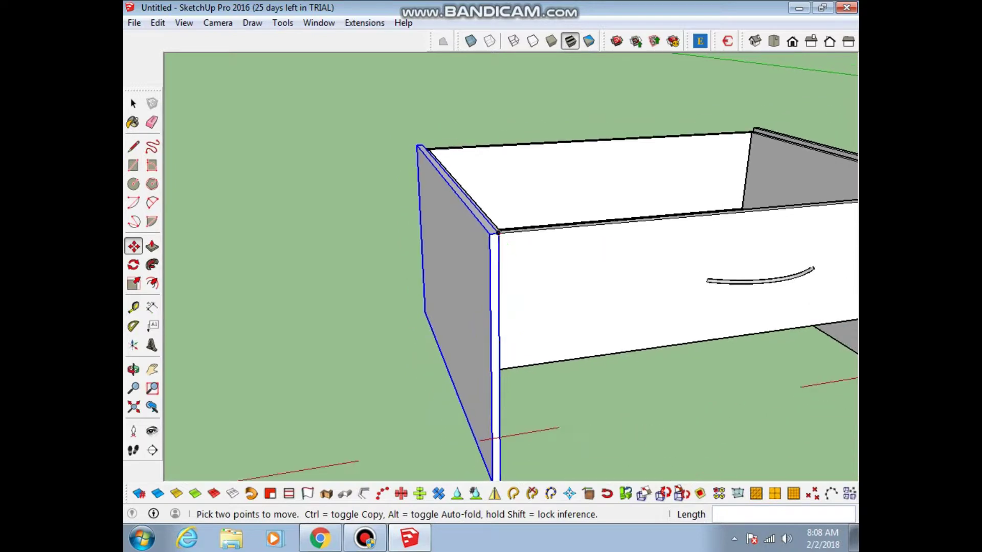
{"action": "scroll", "coordinate": [521, 238], "scroll_direction": "down", "scroll_amount": 3}
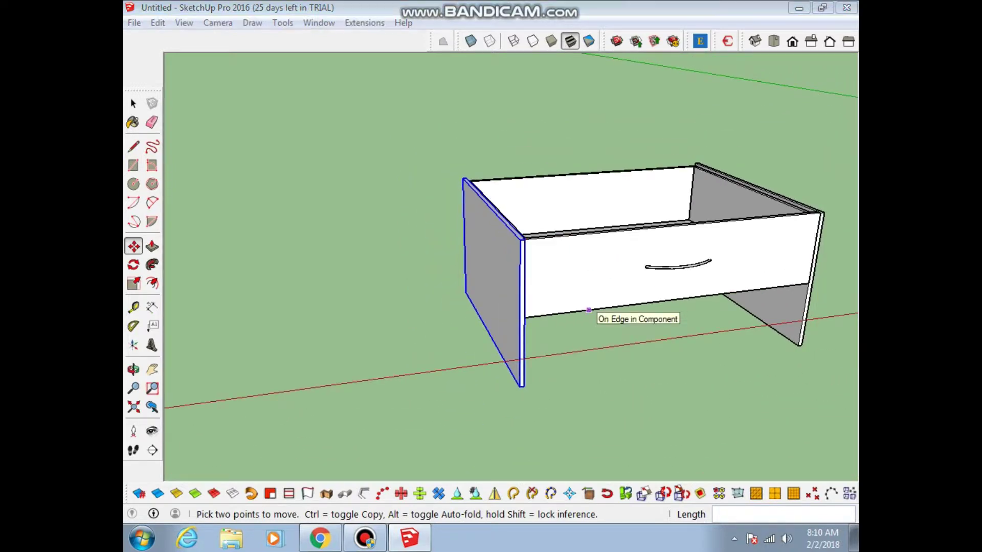
{"action": "mouse_move", "coordinate": [588, 310]}
{"action": "middle_mouse_down"}
{"action": "mouse_move", "coordinate": [511, 266]}
{"action": "mouse_move", "coordinate": [859, 289]}
{"action": "middle_mouse_up"}
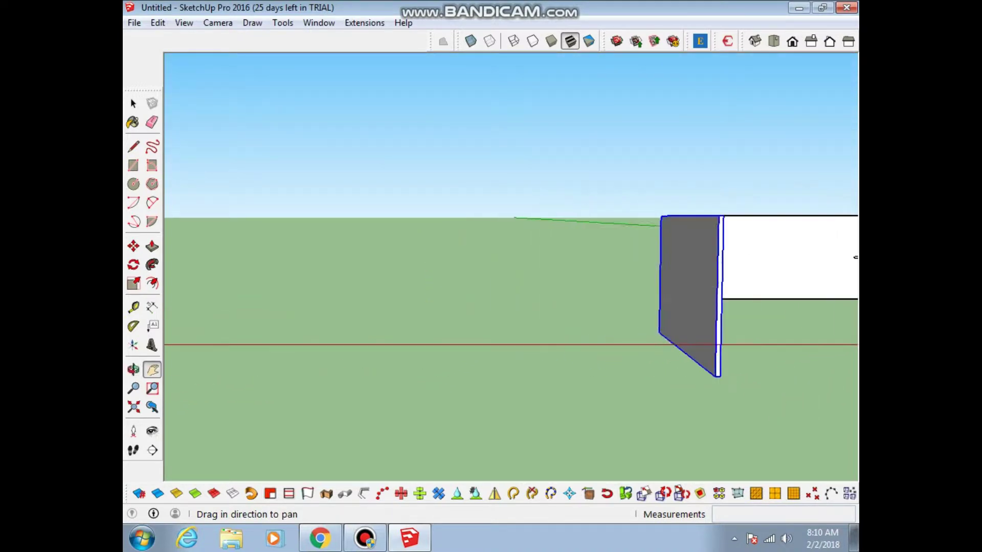
Draw a long, thin rectangle face for a new board.
{"action": "key", "text": "r"}
{"action": "left_click", "coordinate": [470, 274]}
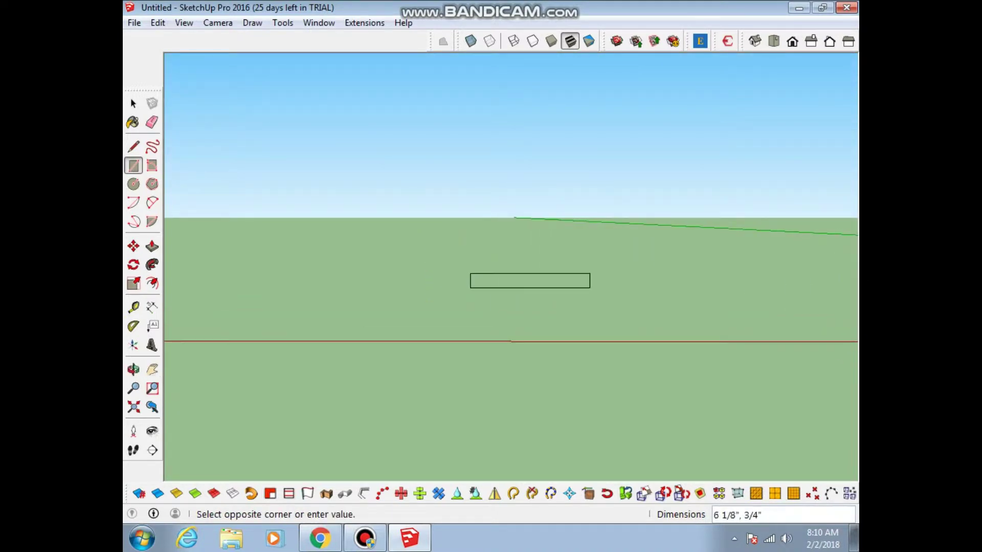
{"action": "scroll", "coordinate": [658, 271], "scroll_direction": "up", "scroll_amount": 1}
{"action": "scroll", "coordinate": [659, 268], "scroll_direction": "up", "scroll_amount": 3}
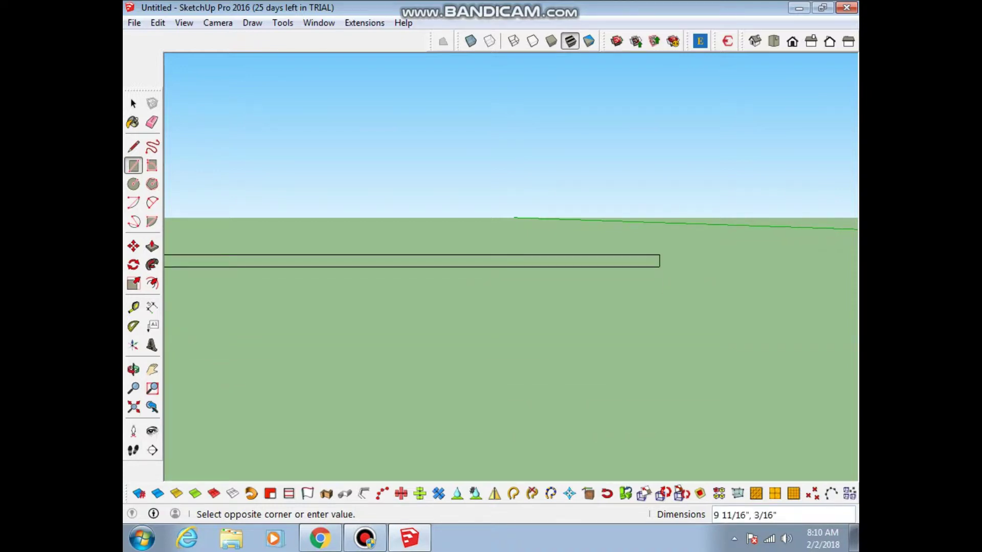
{"action": "left_click", "coordinate": [660, 267]}
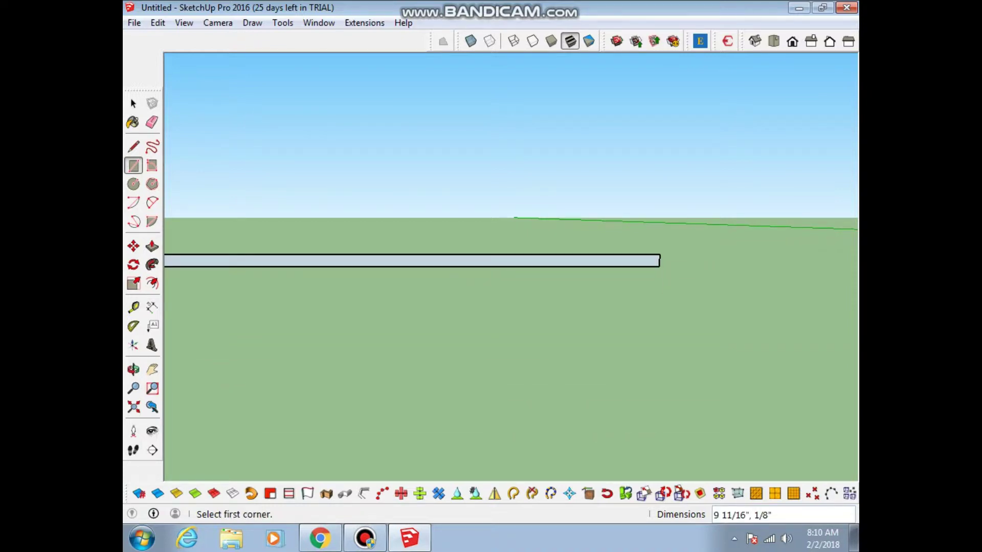
{"action": "scroll", "coordinate": [660, 267], "scroll_direction": "down", "scroll_amount": 2}
{"action": "scroll", "coordinate": [660, 268], "scroll_direction": "down", "scroll_amount": 2}
{"action": "scroll", "coordinate": [667, 271], "scroll_direction": "up", "scroll_amount": 3}
{"action": "scroll", "coordinate": [668, 271], "scroll_direction": "up", "scroll_amount": 1}
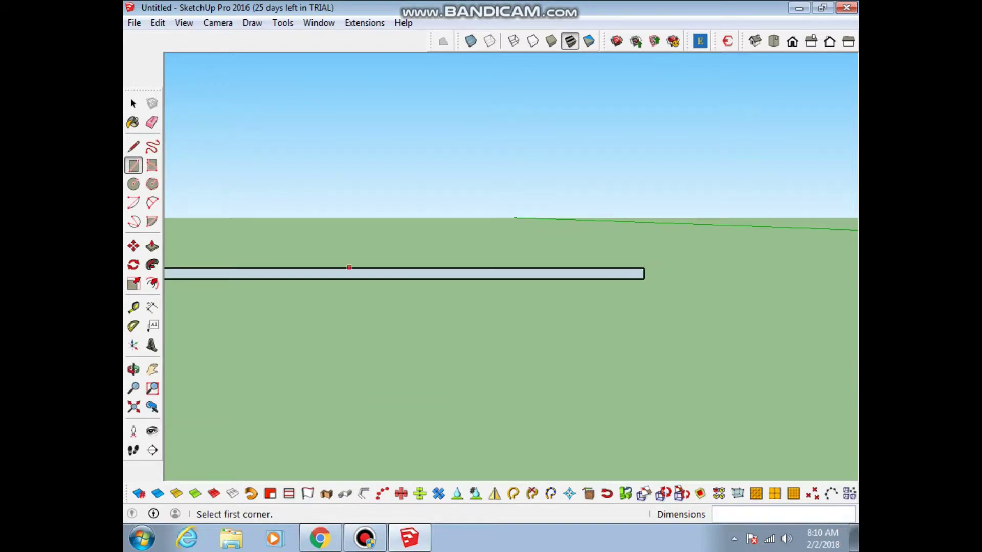
{"action": "middle_click_drag", "start_coordinate": [349, 267], "coordinate": [476, 288], "text": "shift"}
Scale the bar to 0.73 along green to make it thinner.
{"action": "key", "text": "space"}
{"action": "left_click_drag", "start_coordinate": [198, 254], "coordinate": [811, 325]}
{"action": "key", "text": "s"}
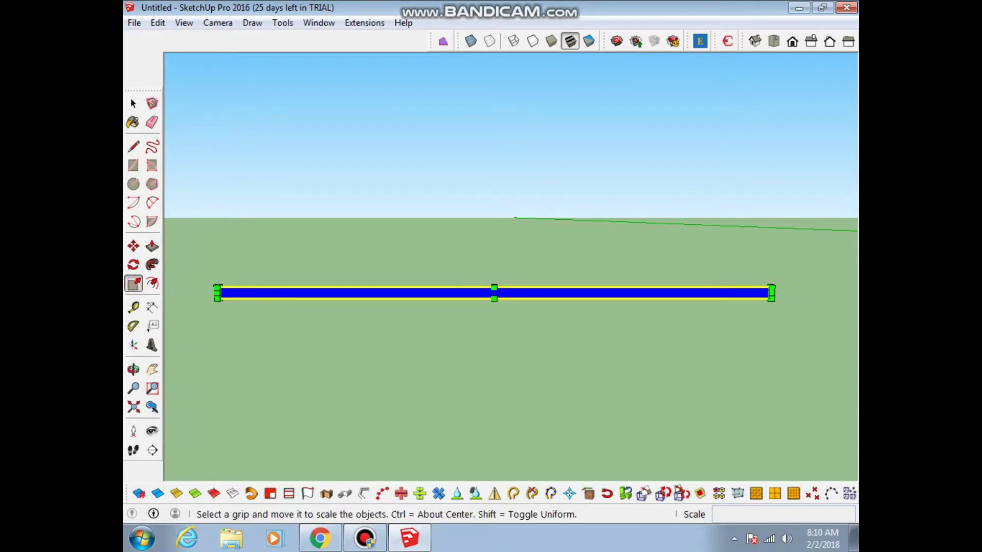
{"action": "left_click", "coordinate": [493, 287]}
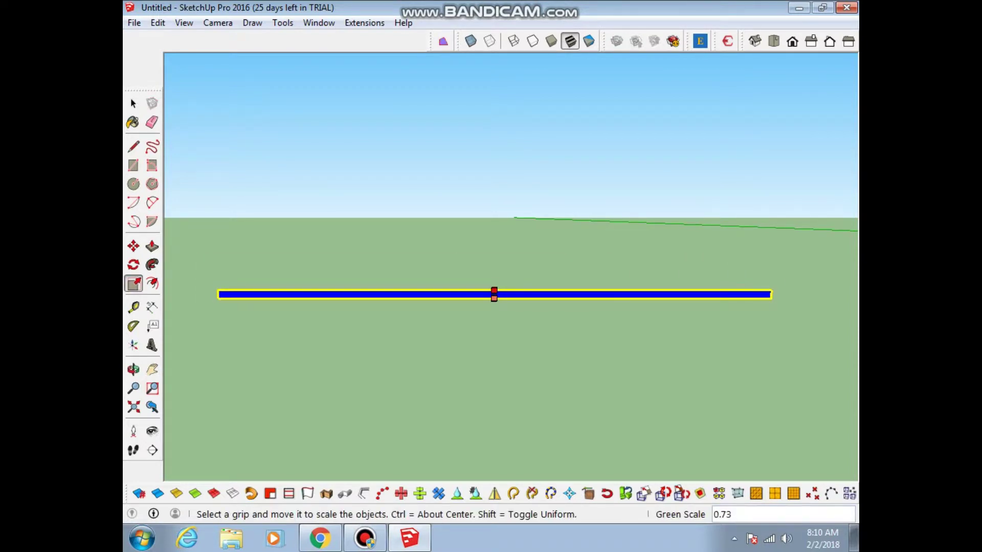
{"action": "left_click", "coordinate": [494, 291]}
{"action": "key", "text": "space"}
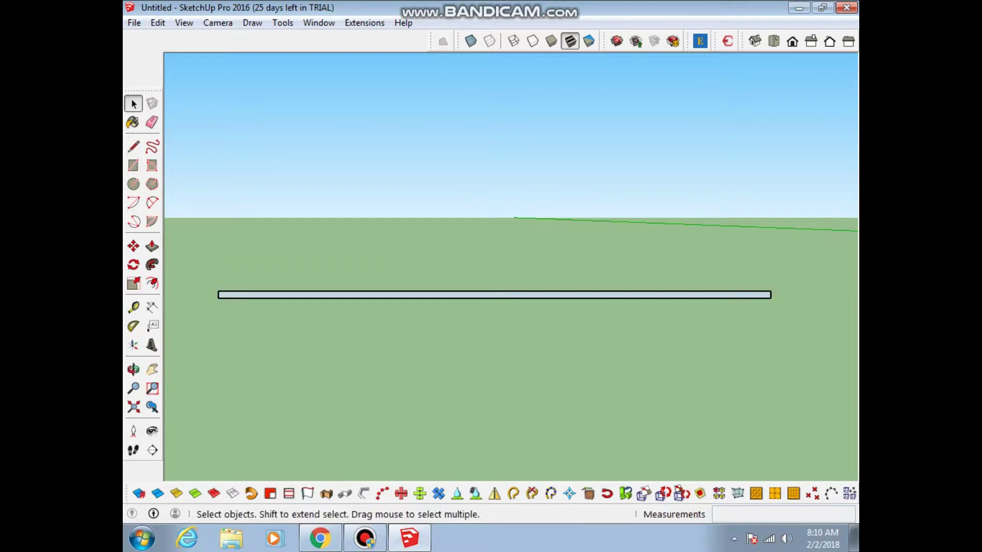
Pull the thin face out about 3 15/16" into a flat board and select it.
{"action": "middle_click_drag", "start_coordinate": [511, 307], "coordinate": [358, 286]}
{"action": "key", "text": "p"}
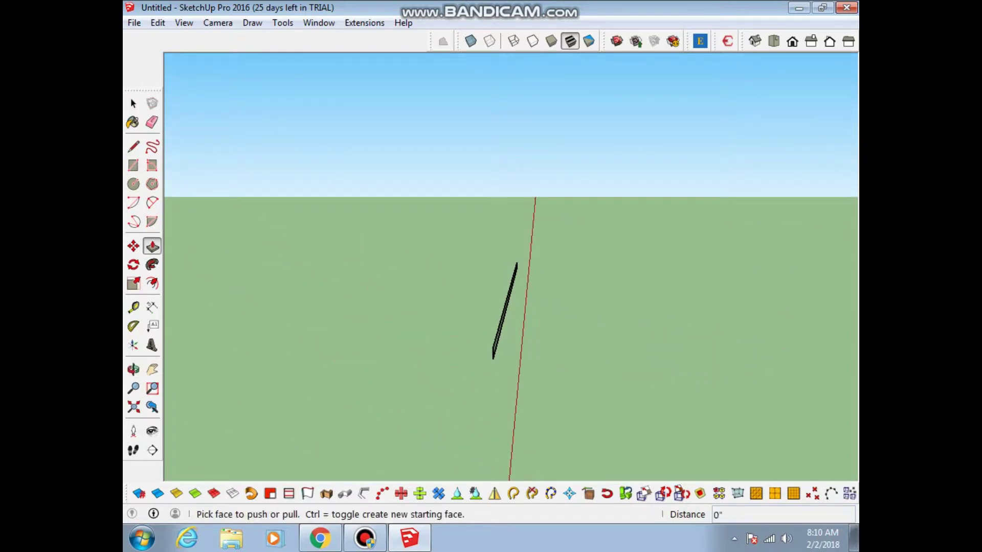
{"action": "left_click_drag", "start_coordinate": [505, 312], "coordinate": [664, 307]}
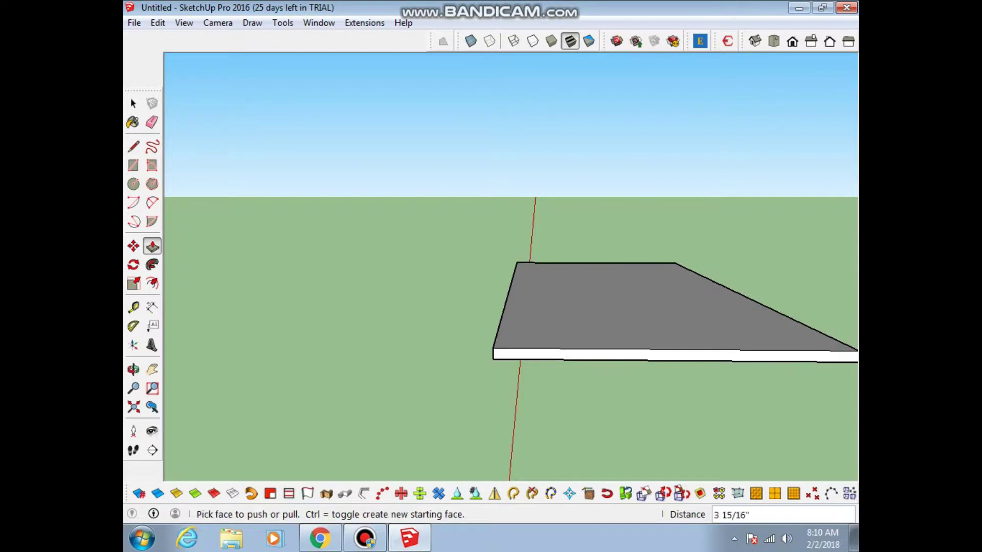
{"action": "middle_click_drag", "start_coordinate": [562, 307], "coordinate": [409, 286]}
{"action": "key", "text": "space"}
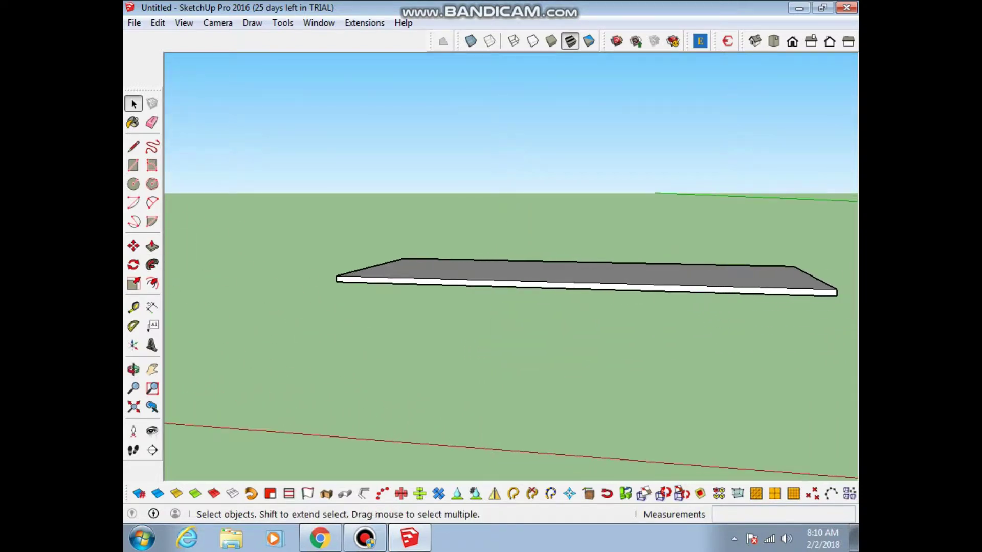
{"action": "mouse_move", "coordinate": [320, 198]}
{"action": "left_mouse_down"}
{"action": "mouse_move", "coordinate": [672, 335]}
{"action": "mouse_move", "coordinate": [856, 352]}
{"action": "left_mouse_up"}
Make the board a component and place it under the drawer front.
{"action": "right_click", "coordinate": [554, 241]}
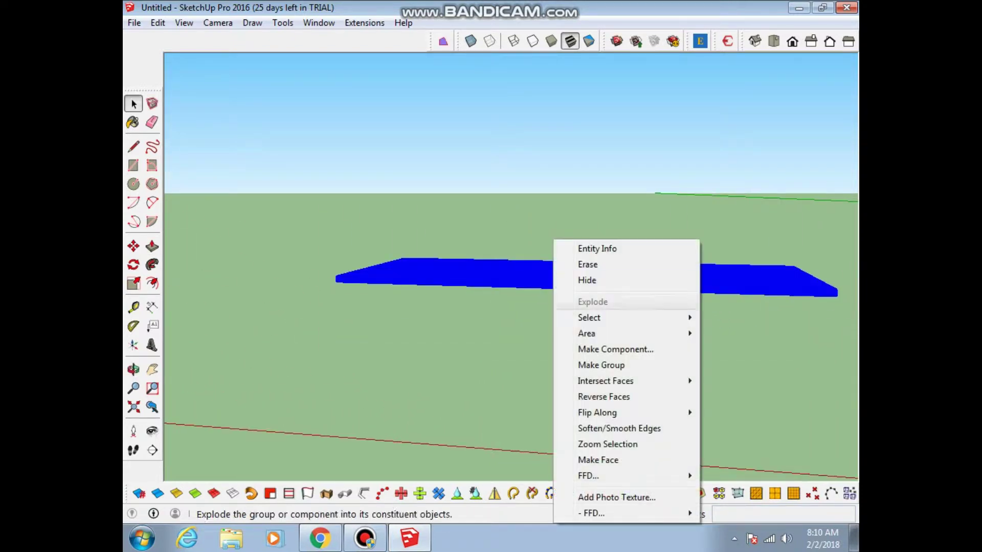
{"action": "left_click", "coordinate": [613, 349]}
{"action": "key", "text": "Return"}
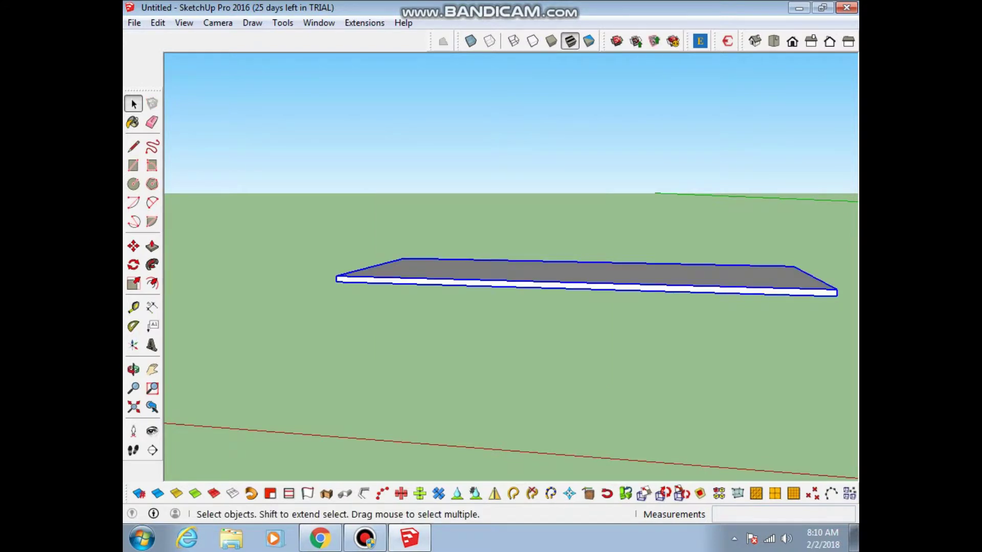
{"action": "key", "text": "m"}
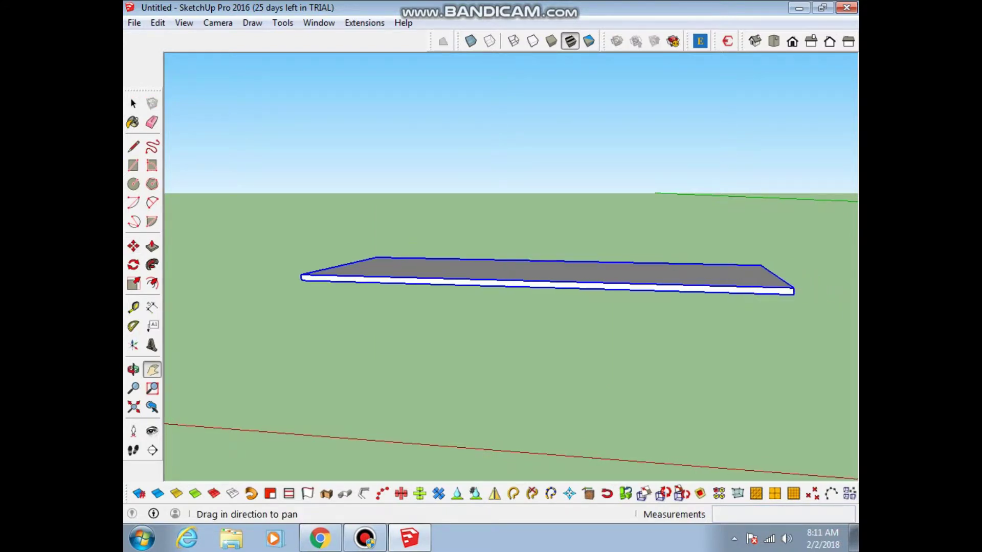
{"action": "mouse_move", "coordinate": [588, 306]}
{"action": "middle_mouse_down", "text": "shift"}
{"action": "mouse_move", "coordinate": [368, 248]}
{"action": "mouse_move", "coordinate": [215, 240]}
{"action": "middle_mouse_up", "text": "shift"}
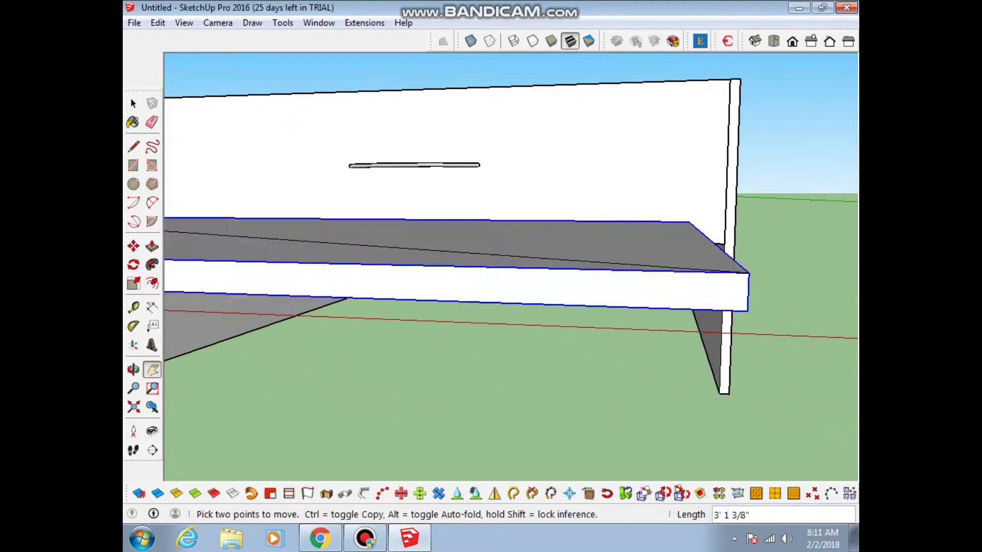
{"action": "left_click", "coordinate": [724, 244]}
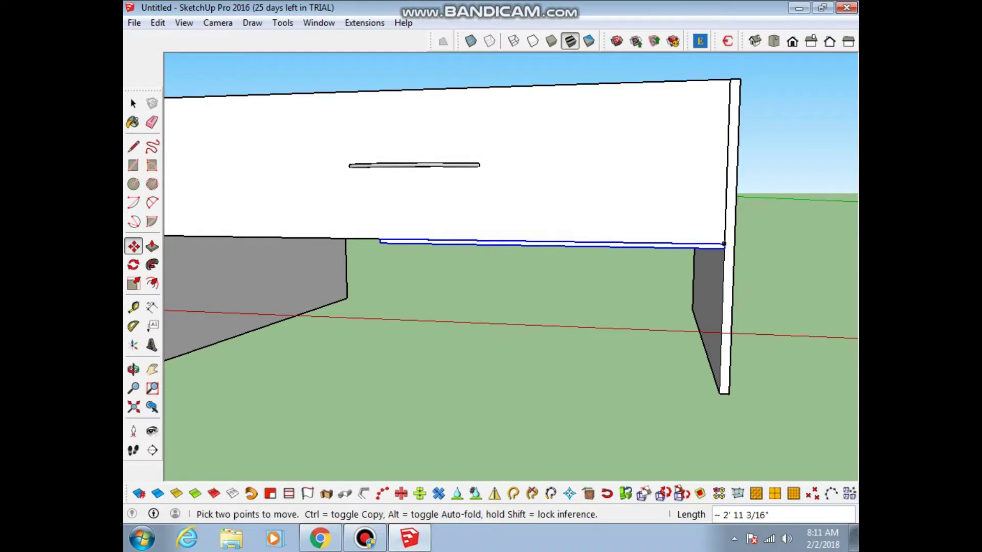
Inside the board component, push its end face out to meet the left side panel.
{"action": "middle_click_drag", "start_coordinate": [511, 255], "coordinate": [419, 225]}
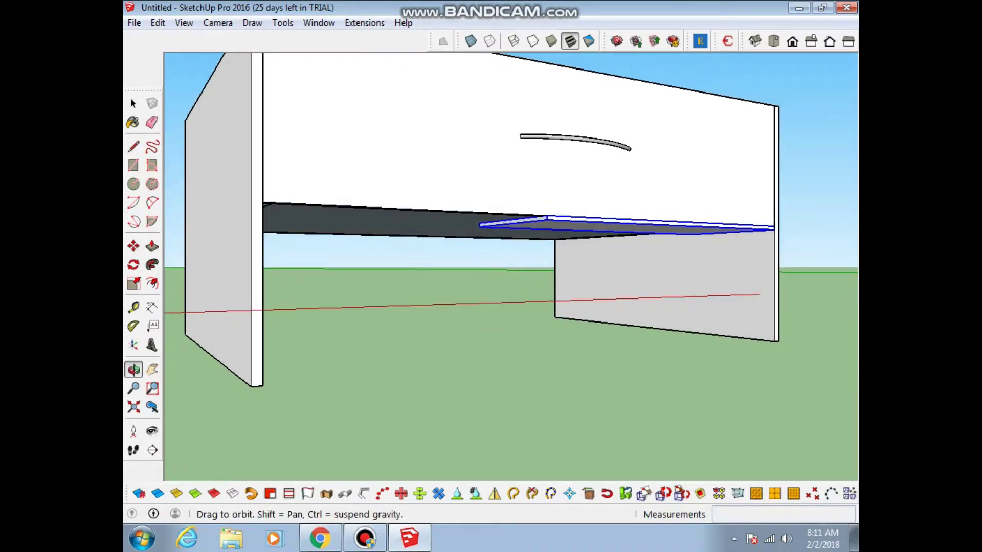
{"action": "key", "text": "space"}
{"action": "double_click", "coordinate": [526, 223]}
{"action": "scroll", "coordinate": [526, 225], "scroll_direction": "up", "scroll_amount": 2}
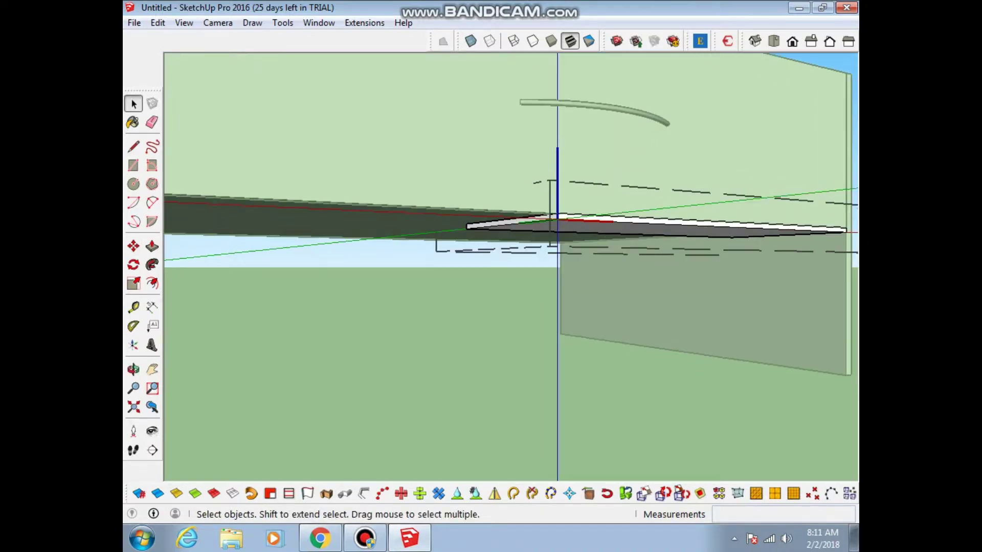
{"action": "key", "text": "p"}
{"action": "left_click", "coordinate": [511, 223]}
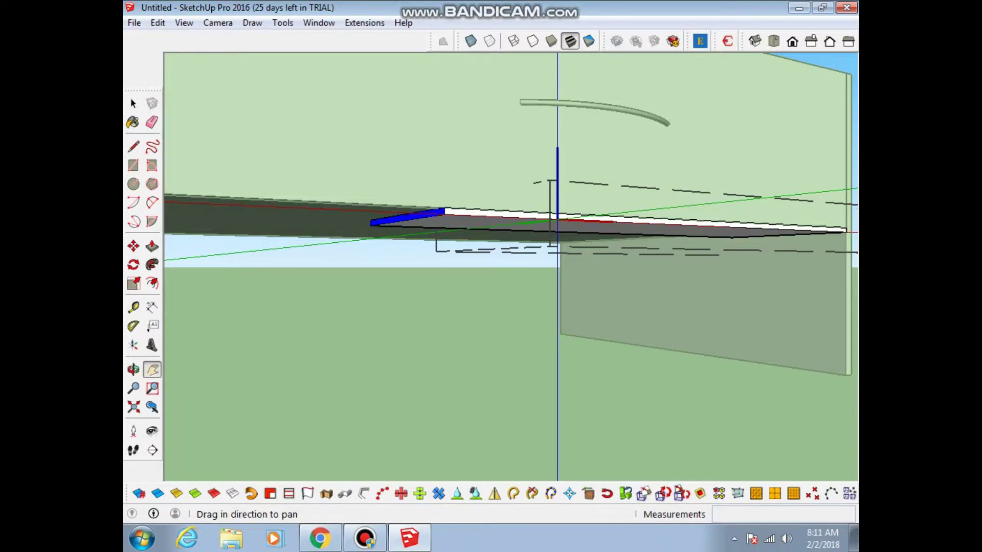
{"action": "middle_click_drag", "start_coordinate": [460, 220], "coordinate": [597, 220], "text": "shift"}
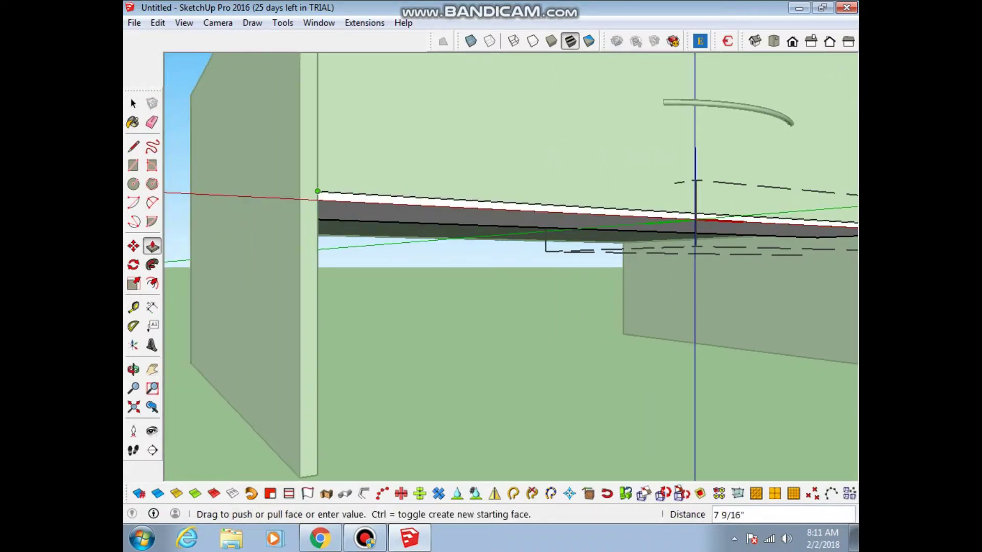
{"action": "middle_click_drag", "start_coordinate": [287, 153], "coordinate": [286, 153]}
{"action": "middle_click_drag", "start_coordinate": [511, 266], "coordinate": [424, 174]}
{"action": "mouse_move", "coordinate": [358, 230]}
{"action": "middle_mouse_down", "text": "shift"}
{"action": "mouse_move", "coordinate": [541, 279]}
{"action": "mouse_move", "coordinate": [596, 320]}
{"action": "mouse_move", "coordinate": [754, 371]}
{"action": "mouse_move", "coordinate": [777, 347]}
{"action": "middle_mouse_up", "text": "shift"}
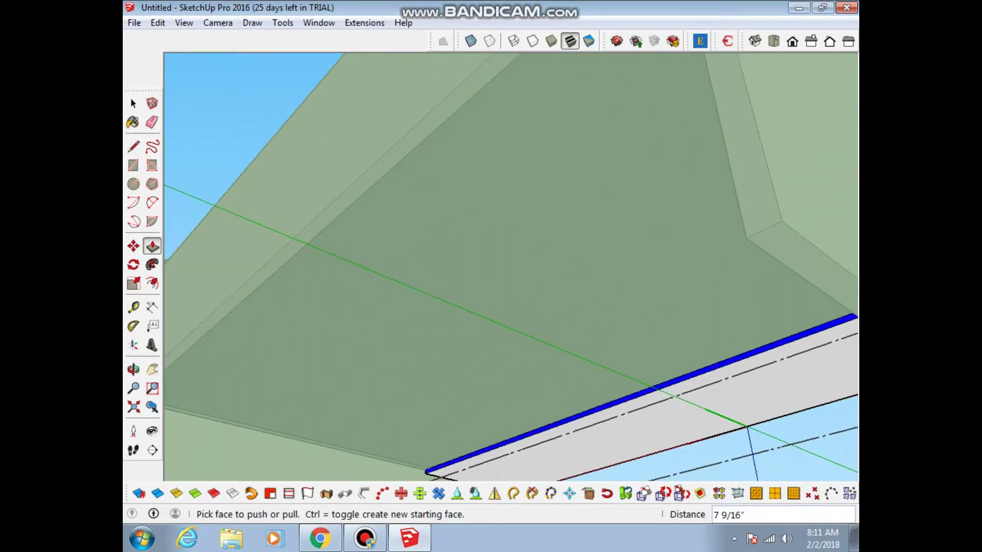
{"action": "left_click", "coordinate": [414, 141]}
{"action": "left_click", "coordinate": [414, 141]}
Review the dresser from the front, clear the selection, and look down into the drawer box.
{"action": "mouse_move", "coordinate": [511, 231]}
{"action": "middle_mouse_down"}
{"action": "mouse_move", "coordinate": [539, 317]}
{"action": "mouse_move", "coordinate": [542, 368]}
{"action": "middle_mouse_up"}
{"action": "middle_click_drag", "start_coordinate": [512, 256], "coordinate": [542, 215]}
{"action": "key", "text": "space"}
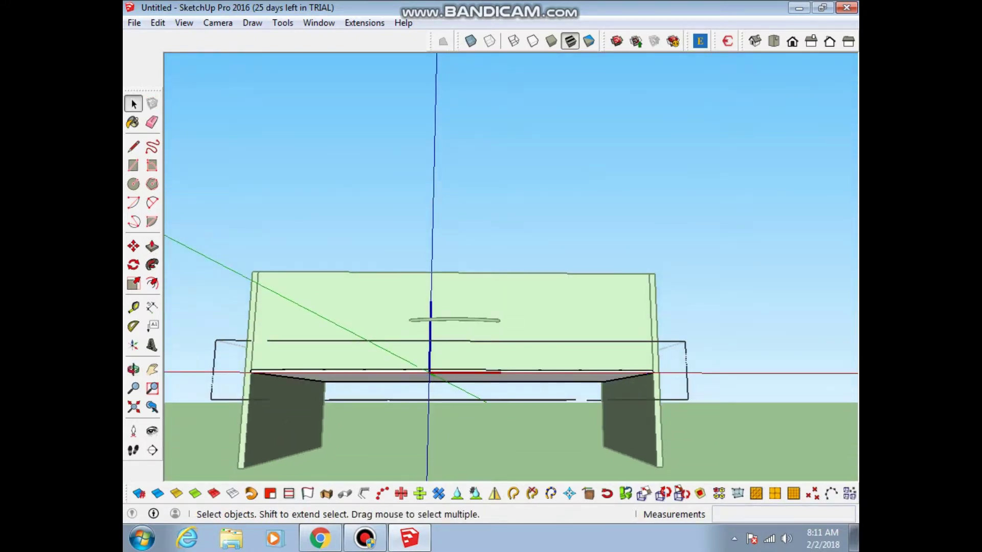
{"action": "scroll", "coordinate": [550, 378], "scroll_direction": "up", "scroll_amount": 2}
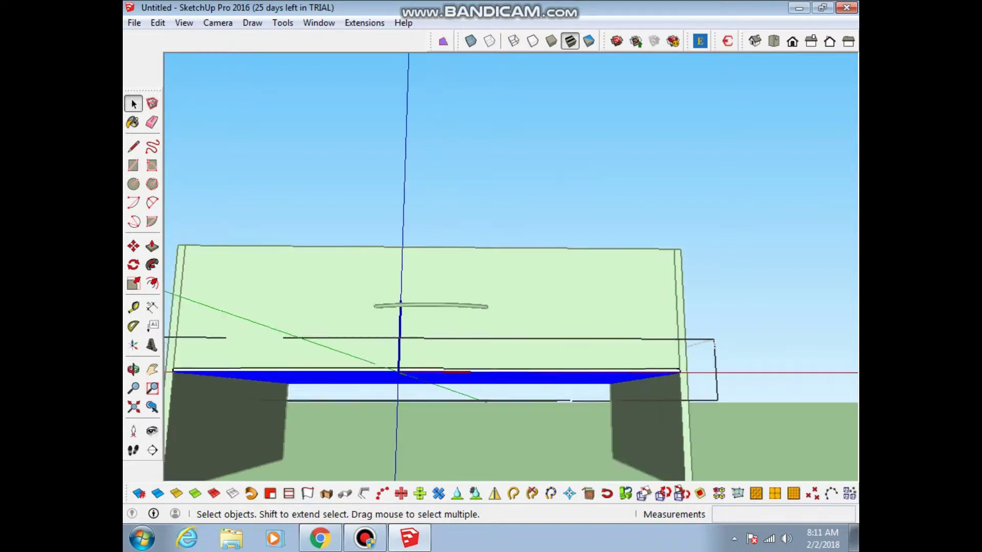
{"action": "scroll", "coordinate": [550, 378], "scroll_direction": "up", "scroll_amount": 2}
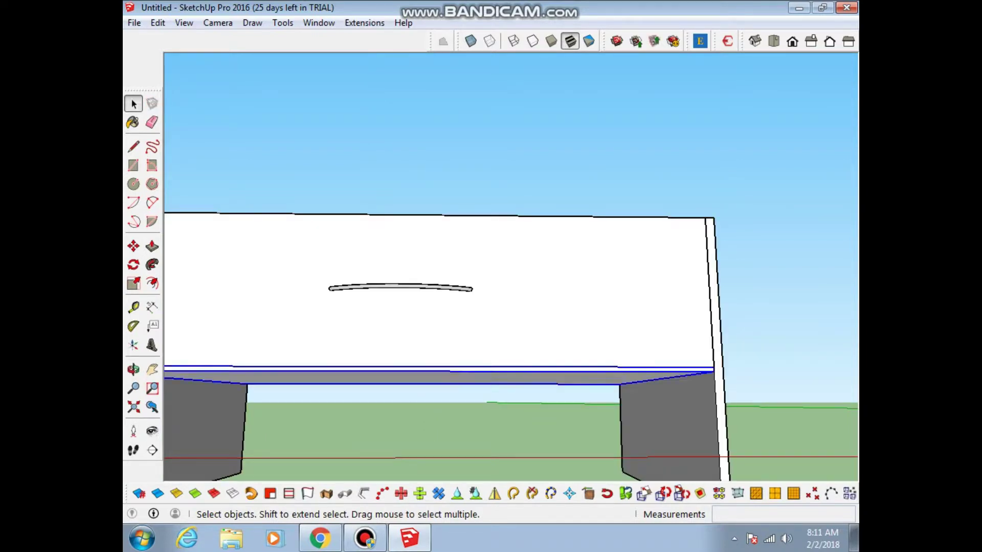
{"action": "scroll", "coordinate": [600, 470], "scroll_direction": "down", "scroll_amount": 2}
{"action": "key", "text": "ctrl+t"}
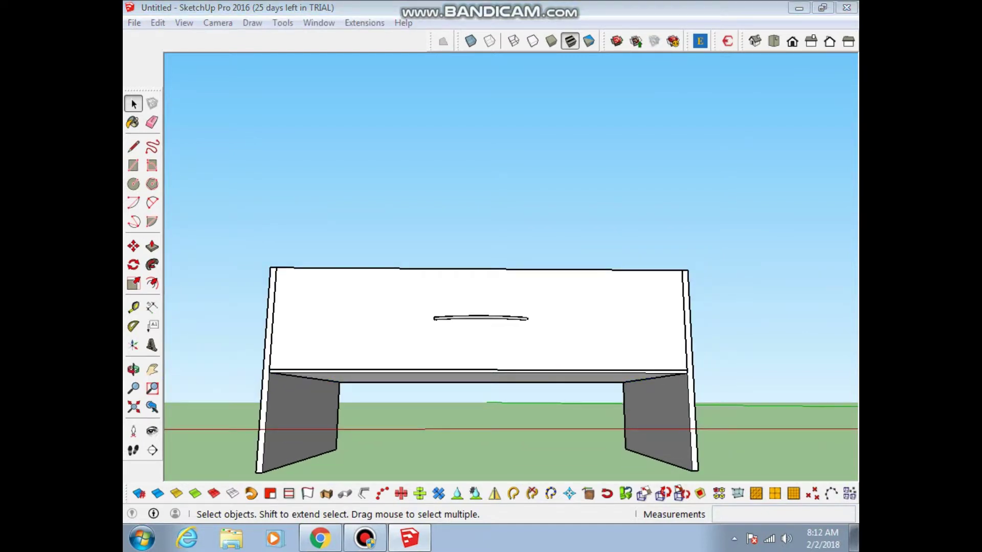
{"action": "key", "text": "m"}
{"action": "middle_click_drag", "start_coordinate": [511, 266], "coordinate": [460, 358]}
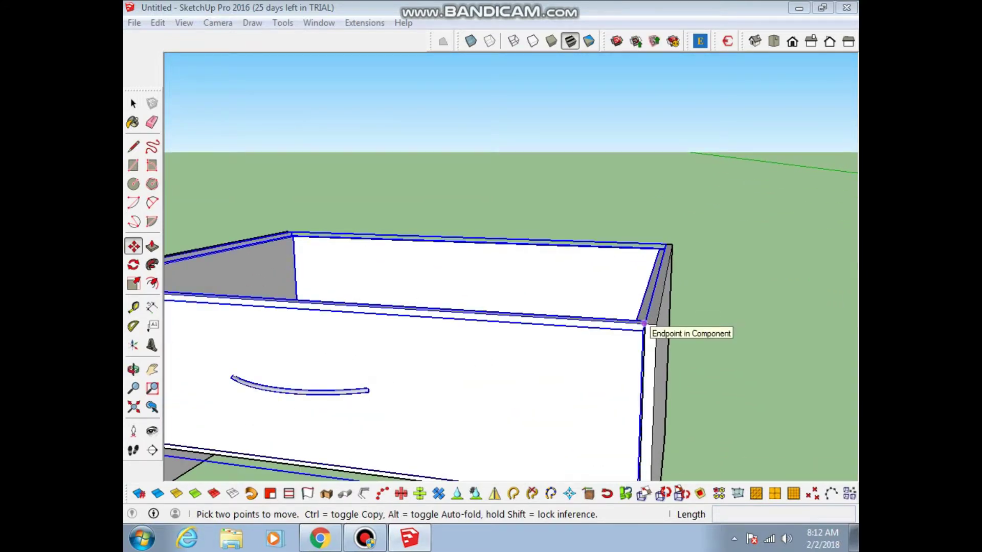
Place a copy of the drawer and its handle directly beneath the original.
{"action": "left_click", "coordinate": [644, 323], "text": "ctrl"}
{"action": "middle_click_drag", "start_coordinate": [644, 323], "coordinate": [644, 143], "text": "shift"}
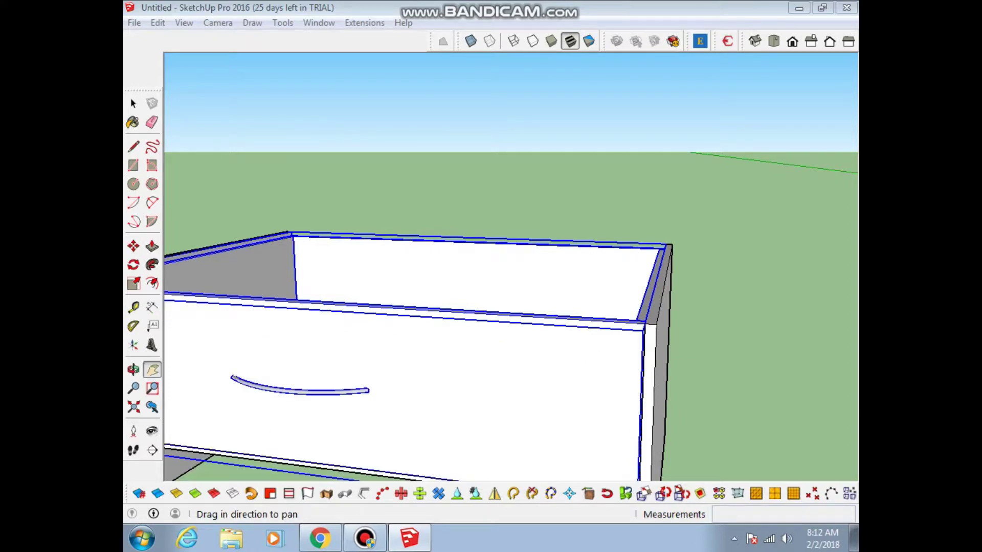
{"action": "scroll", "coordinate": [655, 322], "scroll_direction": "up", "scroll_amount": 3}
{"action": "scroll", "coordinate": [655, 322], "scroll_direction": "up", "scroll_amount": 1}
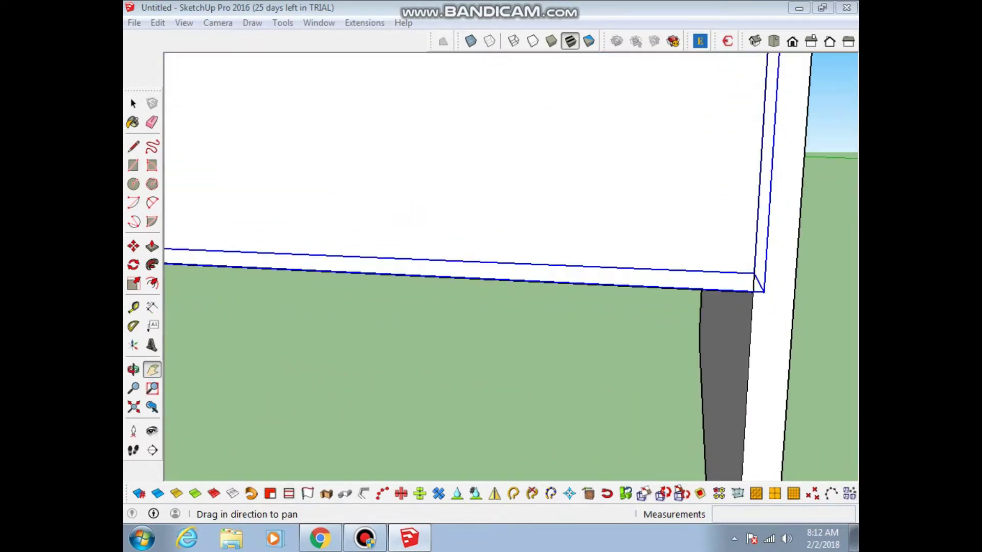
{"action": "left_click", "coordinate": [679, 331]}
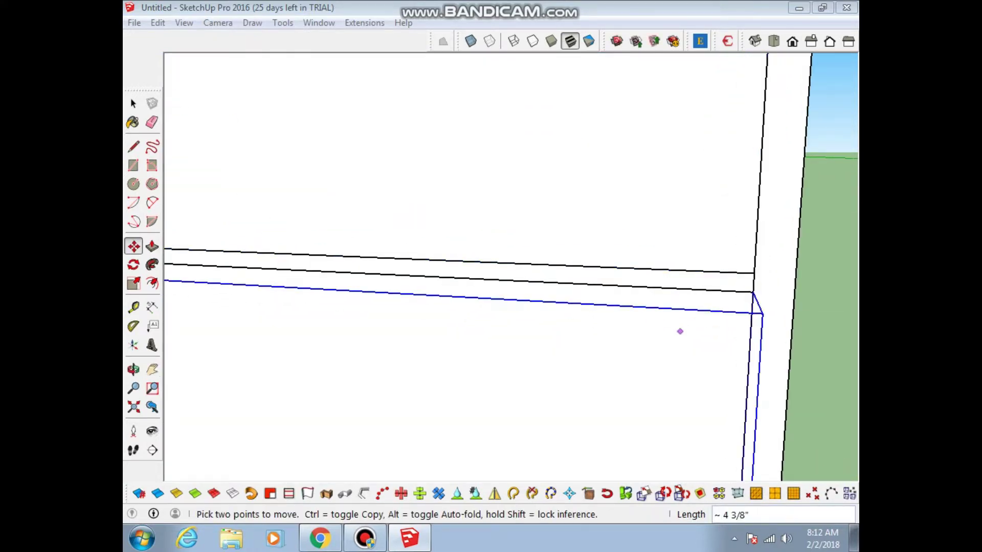
{"action": "middle_click_drag", "start_coordinate": [680, 332], "coordinate": [679, 327]}
{"action": "scroll", "coordinate": [679, 332], "scroll_direction": "down", "scroll_amount": 2}
{"action": "scroll", "coordinate": [680, 331], "scroll_direction": "down", "scroll_amount": 2}
{"action": "scroll", "coordinate": [679, 332], "scroll_direction": "down", "scroll_amount": 3}
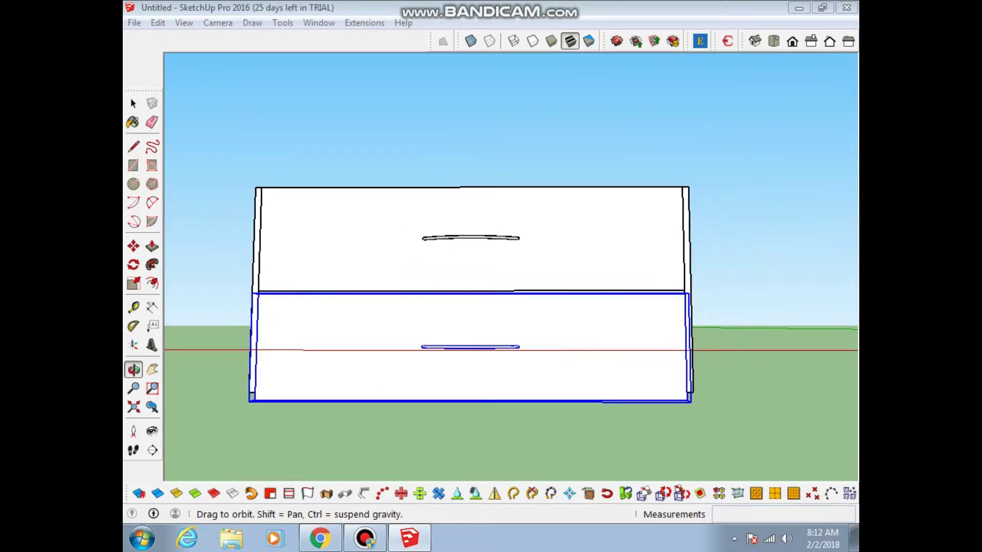
{"action": "middle_click_drag", "start_coordinate": [511, 307], "coordinate": [460, 230]}
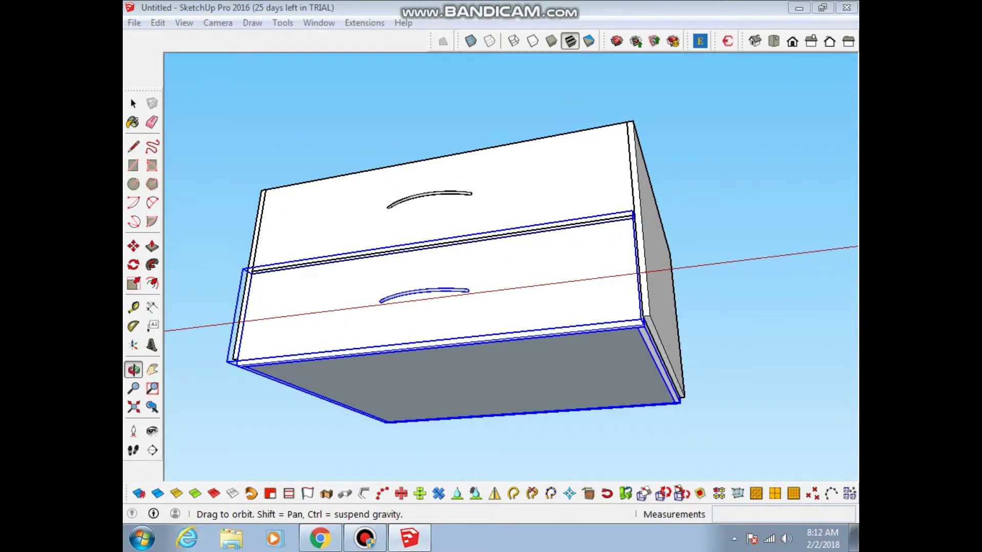
Push the side panels' bottom face down 5" so the legs reach past the lower drawer.
{"action": "key", "text": "p"}
{"action": "key", "text": "space"}
{"action": "key", "text": "ctrl+a"}
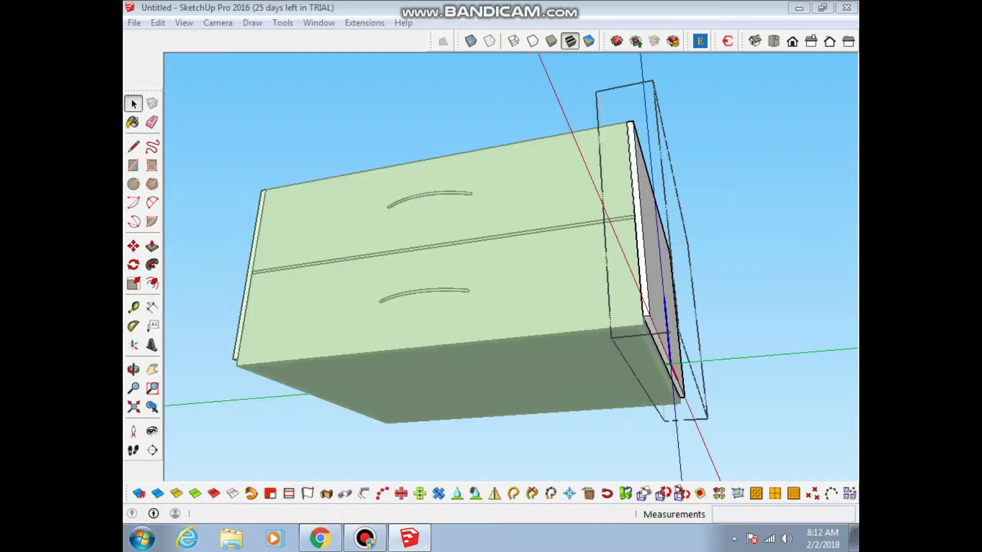
{"action": "key", "text": "p"}
{"action": "left_click_drag", "start_coordinate": [669, 368], "coordinate": [685, 460]}
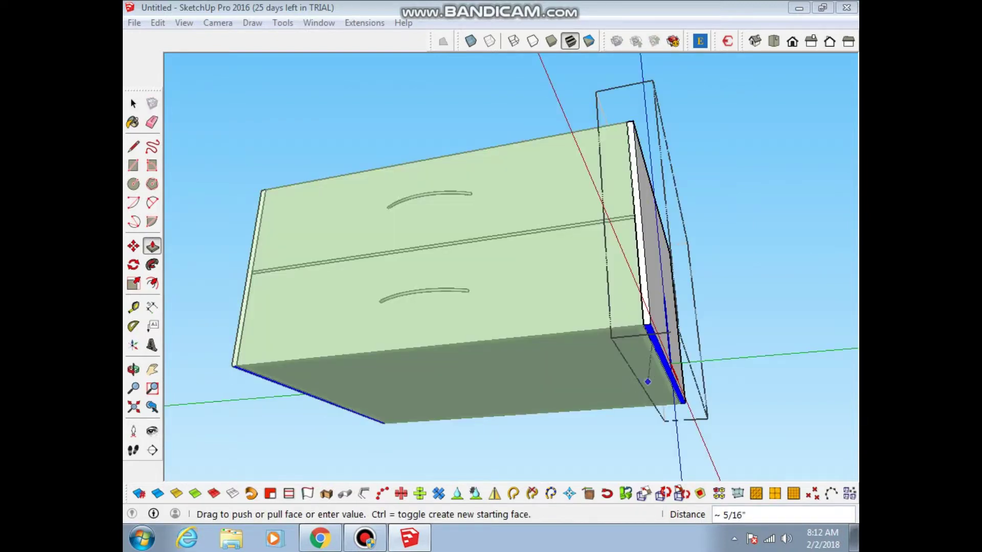
{"action": "scroll", "coordinate": [680, 478], "scroll_direction": "down", "scroll_amount": 2}
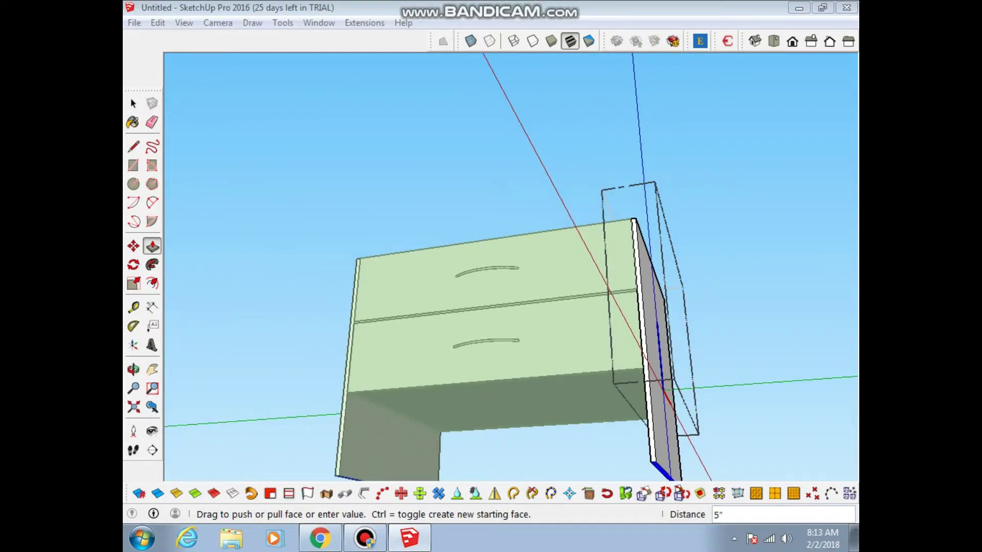
{"action": "left_click", "coordinate": [680, 478]}
{"action": "middle_click_drag", "start_coordinate": [680, 478], "coordinate": [588, 450]}
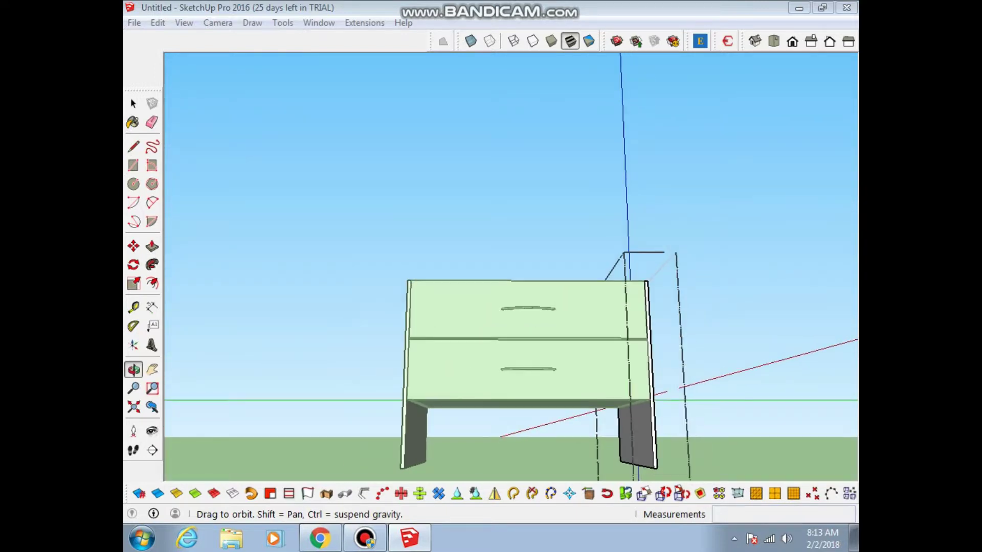
{"action": "key", "text": "space"}
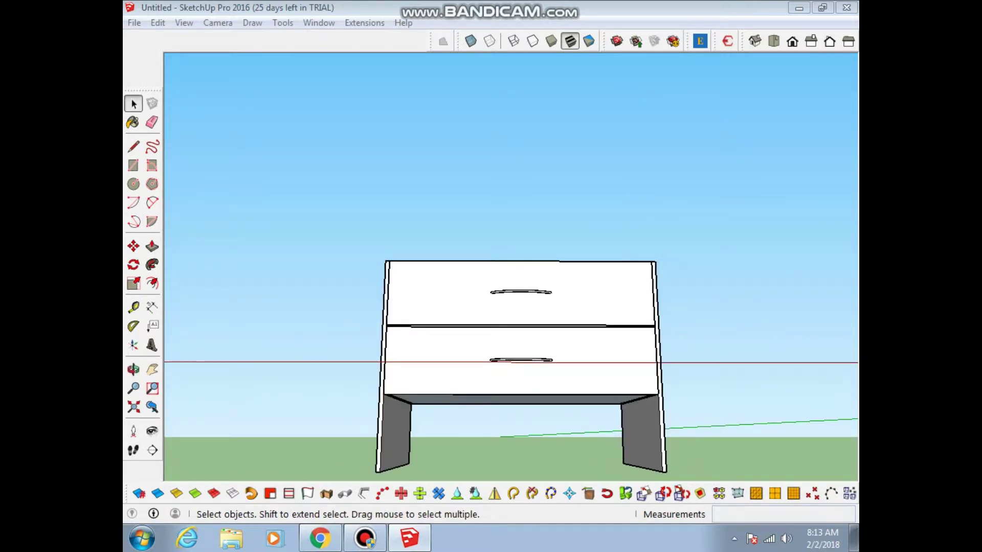
Copy the seam line between the two drawers to a lower position.
{"action": "scroll", "coordinate": [648, 323], "scroll_direction": "up", "scroll_amount": 3}
{"action": "scroll", "coordinate": [647, 323], "scroll_direction": "up", "scroll_amount": 2}
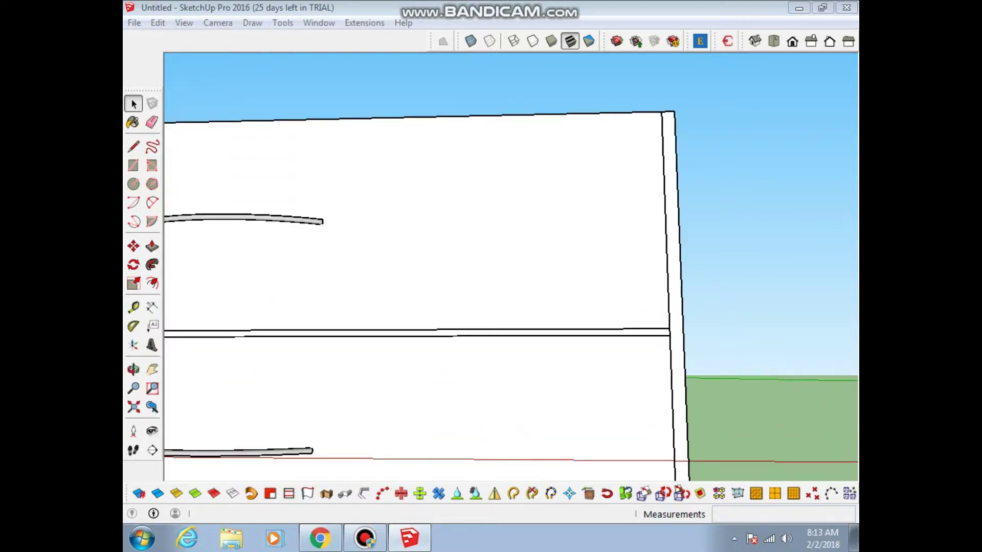
{"action": "double_click", "coordinate": [409, 333]}
{"action": "key", "text": "m"}
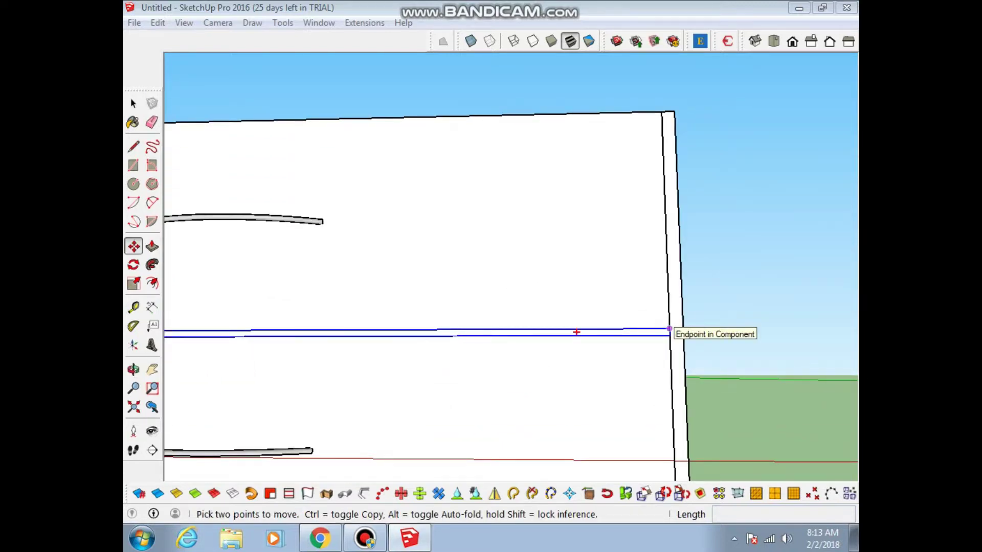
{"action": "left_click", "coordinate": [669, 330]}
{"action": "key", "text": "ctrl"}
{"action": "left_click", "coordinate": [680, 373]}
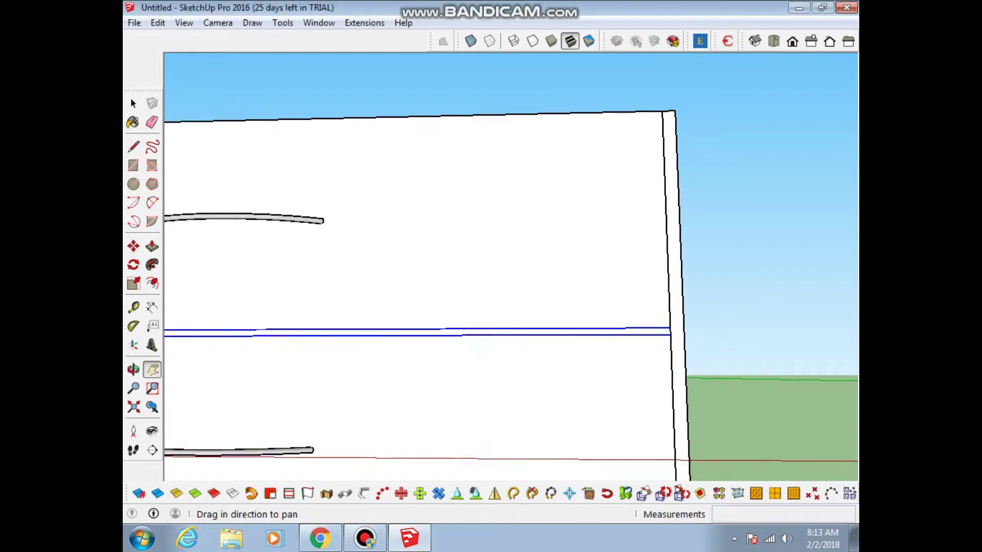
{"action": "middle_click_drag", "start_coordinate": [679, 372], "coordinate": [695, 149], "text": "shift"}
Copy the drawer front from its top corner to sit directly below the second drawer.
{"action": "key", "text": "p"}
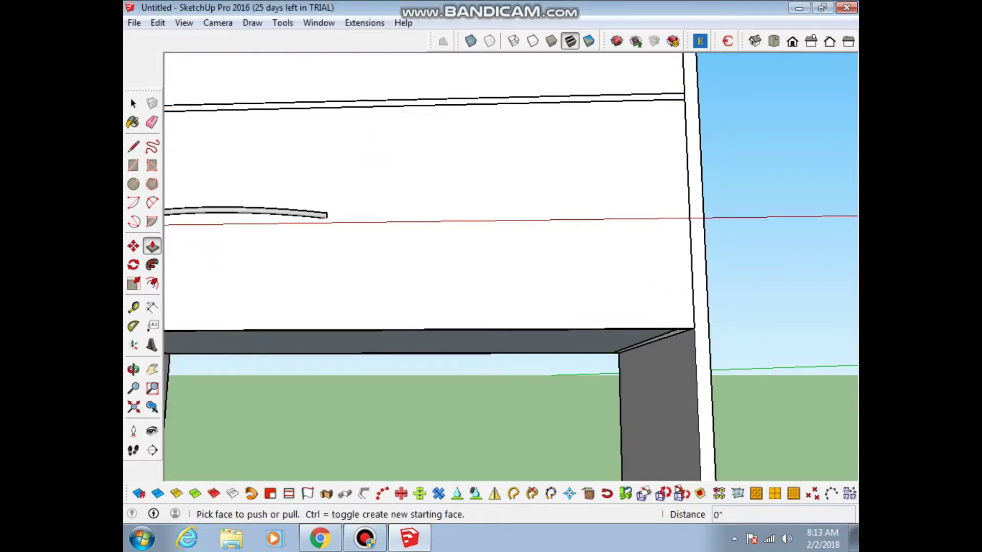
{"action": "key", "text": "m"}
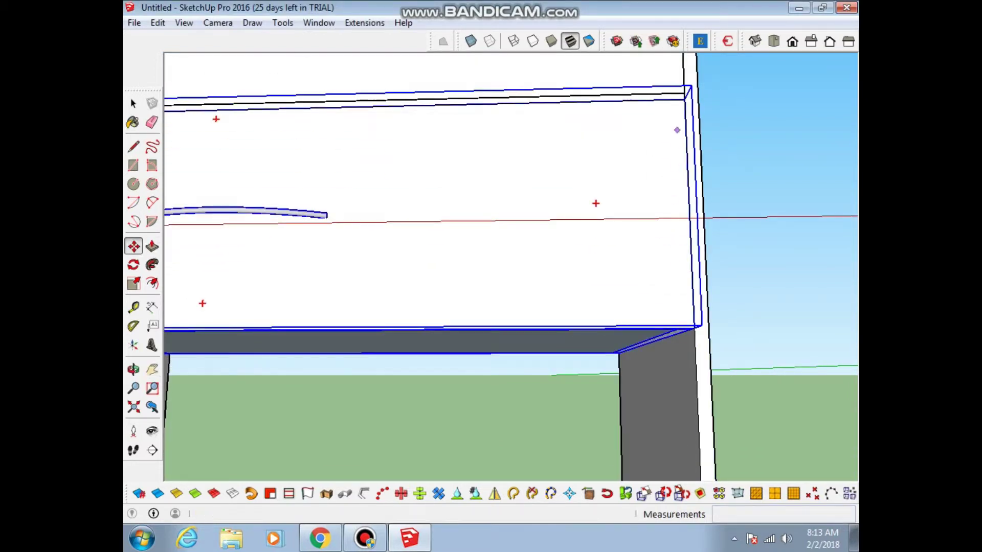
{"action": "key", "text": "space"}
{"action": "key", "text": "m"}
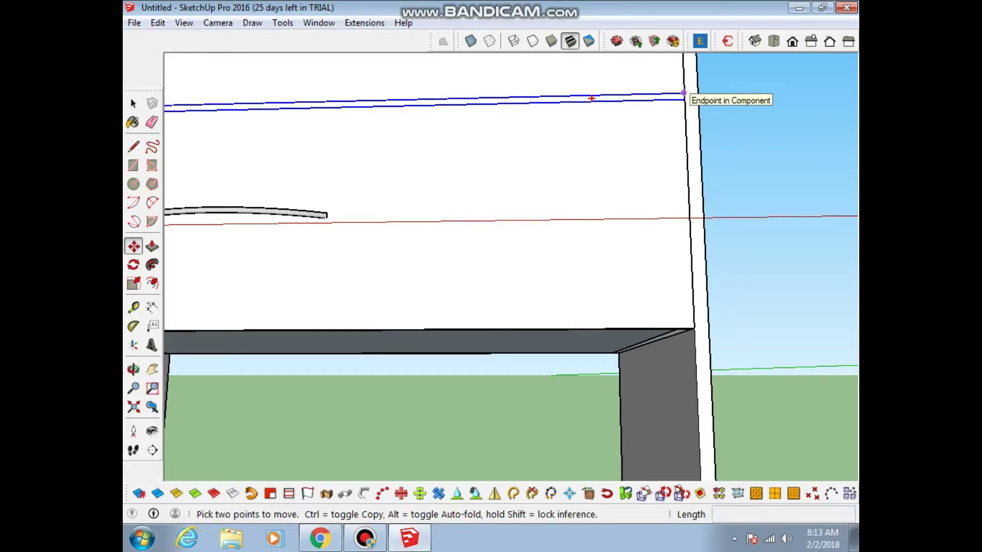
{"action": "key", "text": "ctrl"}
{"action": "left_click", "coordinate": [684, 93]}
{"action": "left_click", "coordinate": [693, 328]}
{"action": "scroll", "coordinate": [690, 330], "scroll_direction": "down", "scroll_amount": 3}
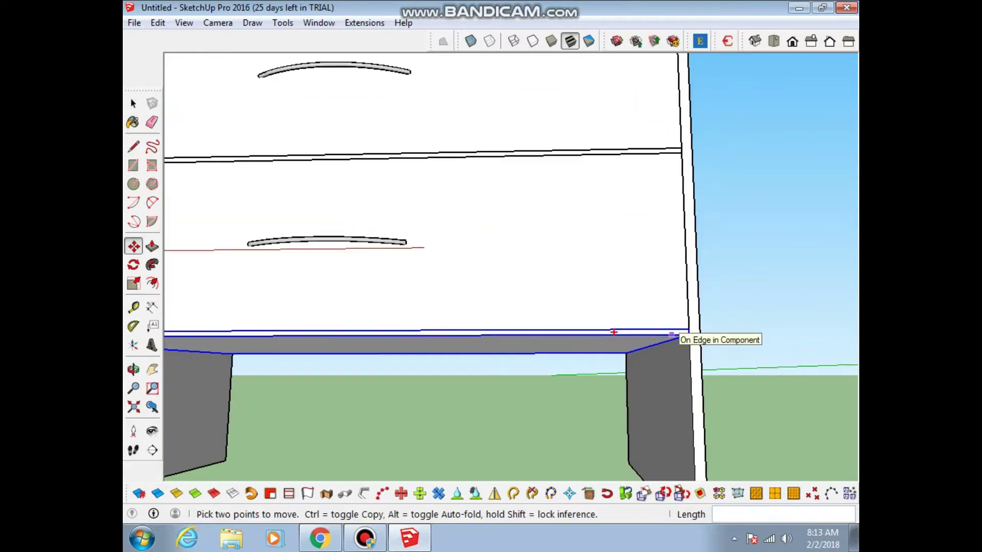
{"action": "scroll", "coordinate": [685, 331], "scroll_direction": "down", "scroll_amount": 2}
{"action": "key", "text": "space"}
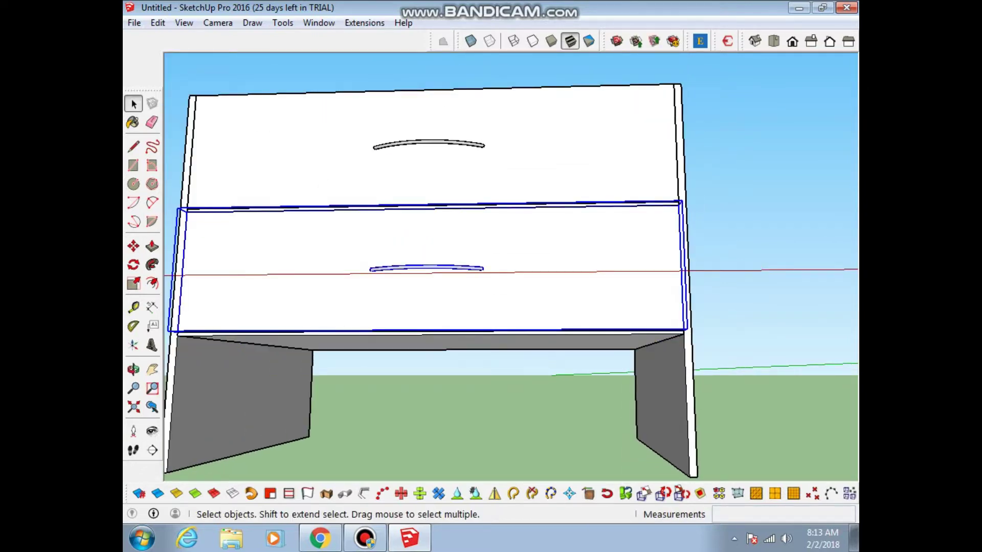
Line up the drawer copy from its corner, then zoom extents to show all three drawers.
{"action": "key", "text": "m"}
{"action": "scroll", "coordinate": [681, 205], "scroll_direction": "up", "scroll_amount": 3}
{"action": "scroll", "coordinate": [681, 207], "scroll_direction": "up", "scroll_amount": 2}
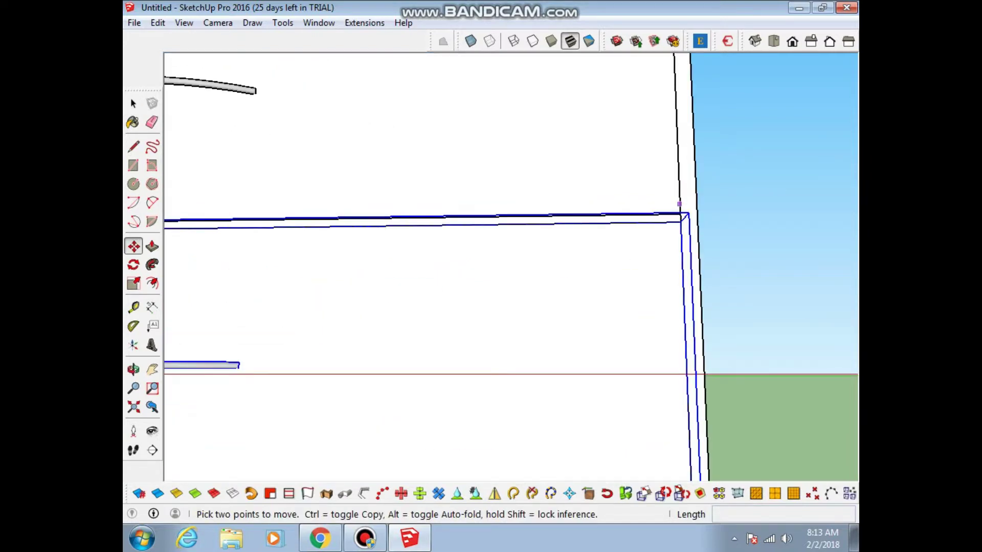
{"action": "middle_click_drag", "start_coordinate": [683, 214], "coordinate": [687, 202]}
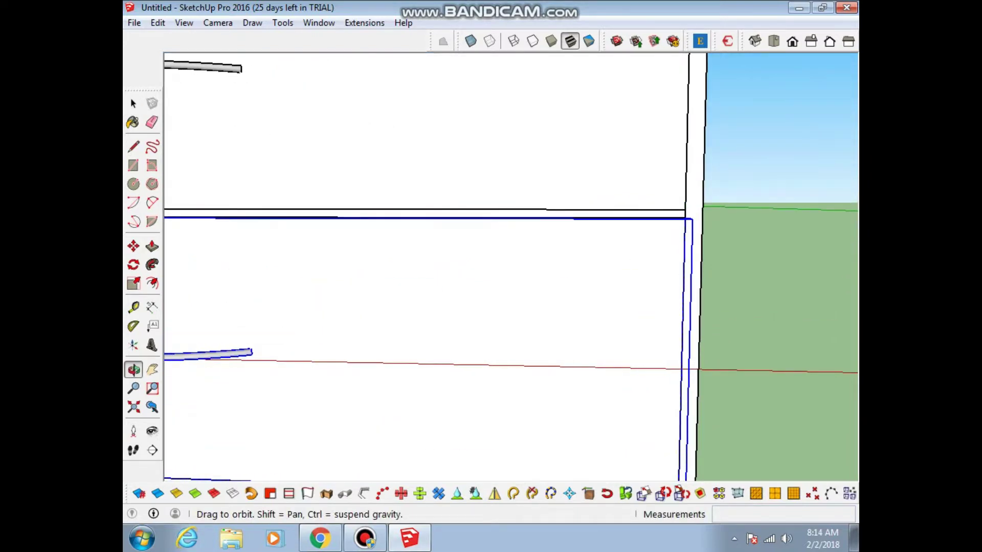
{"action": "left_click", "coordinate": [685, 218]}
{"action": "key", "text": "ctrl"}
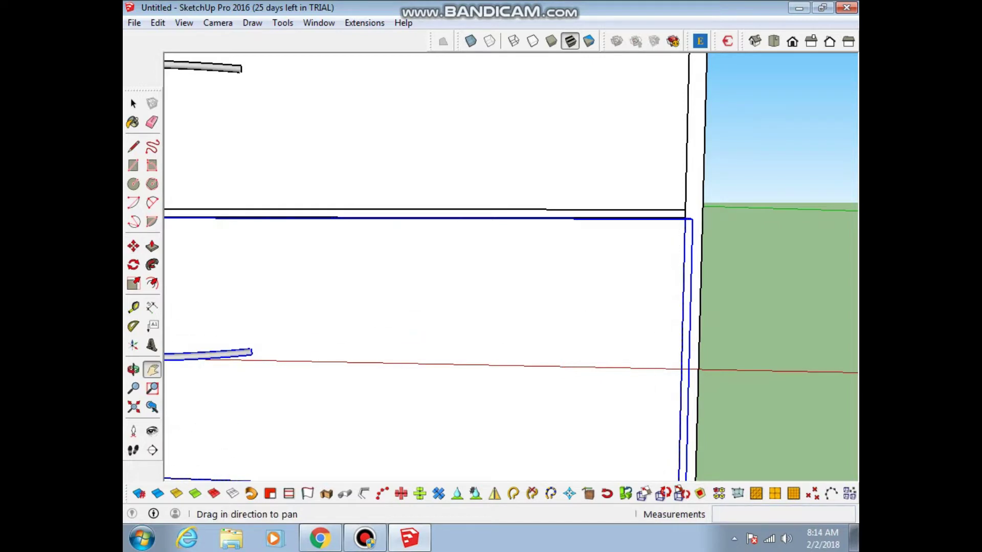
{"action": "middle_click_drag", "start_coordinate": [685, 218], "coordinate": [685, 77], "text": "shift"}
{"action": "middle_click_drag", "start_coordinate": [511, 265], "coordinate": [511, 286], "text": "shift"}
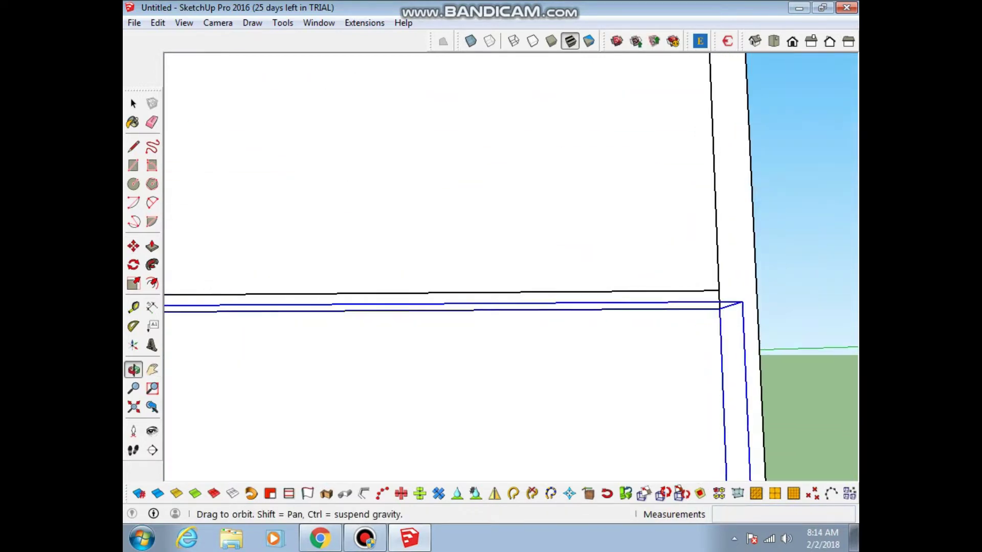
{"action": "key", "text": "shift+z"}
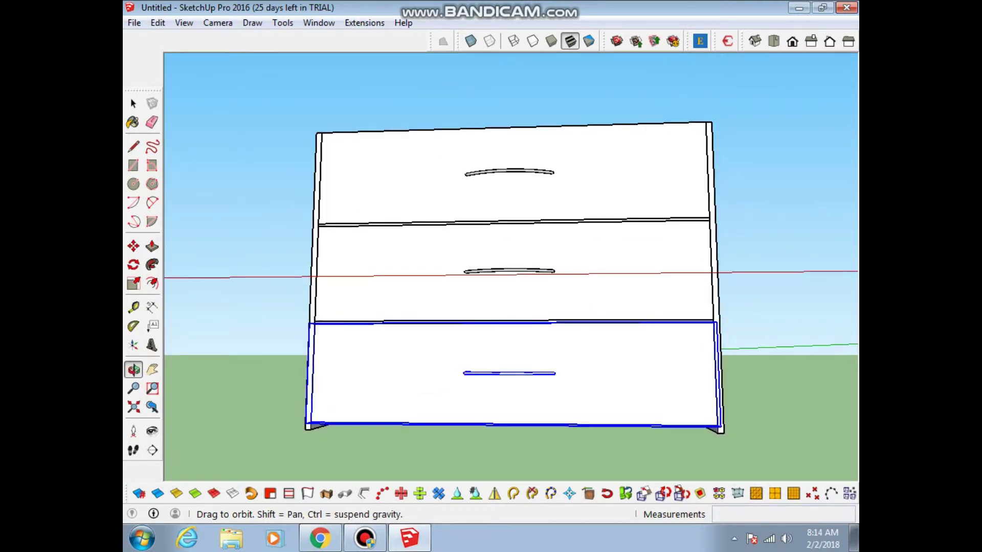
Pull the side panel's bottom face down past the third drawer to form legs.
{"action": "left_click_drag", "start_coordinate": [491, 256], "coordinate": [498, 253]}
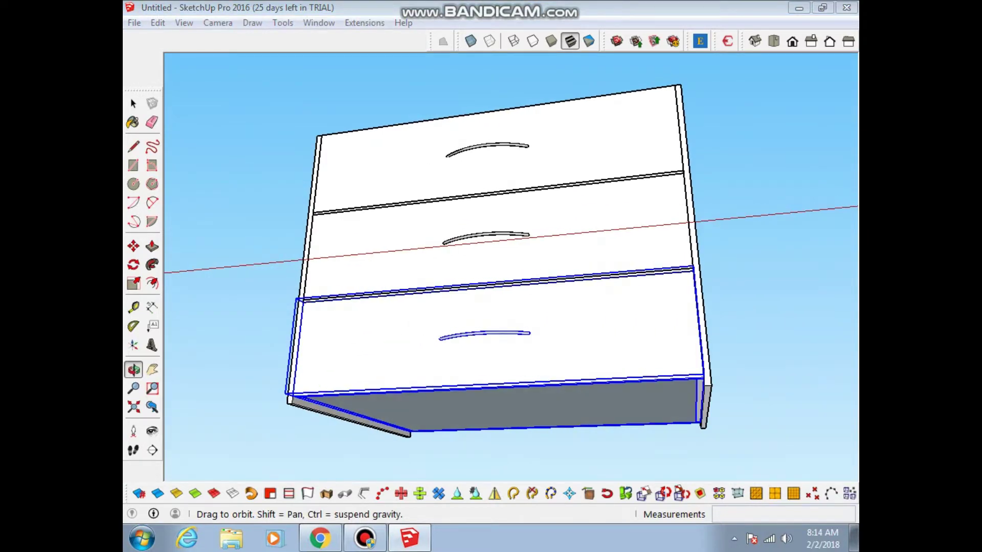
{"action": "key", "text": "p"}
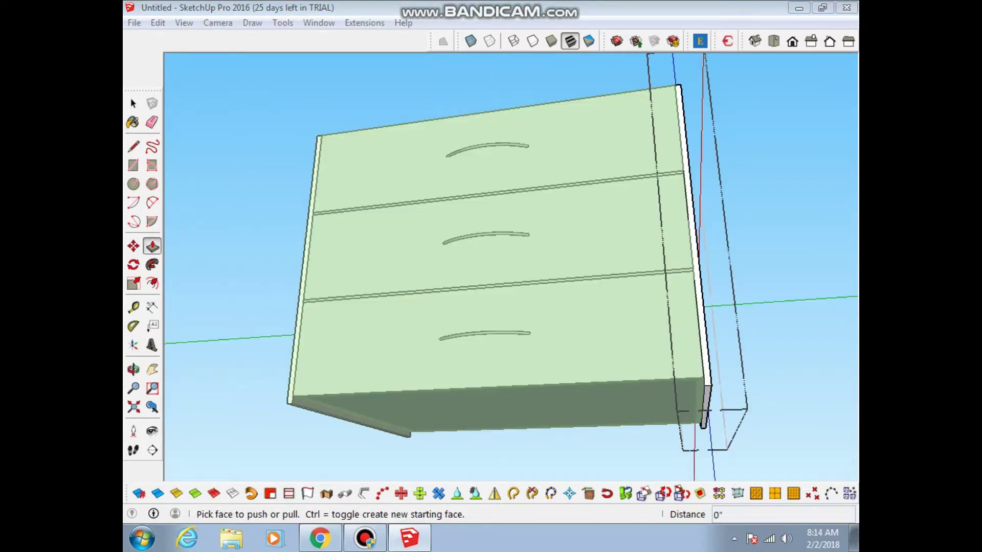
{"action": "left_click_drag", "start_coordinate": [512, 409], "coordinate": [511, 432]}
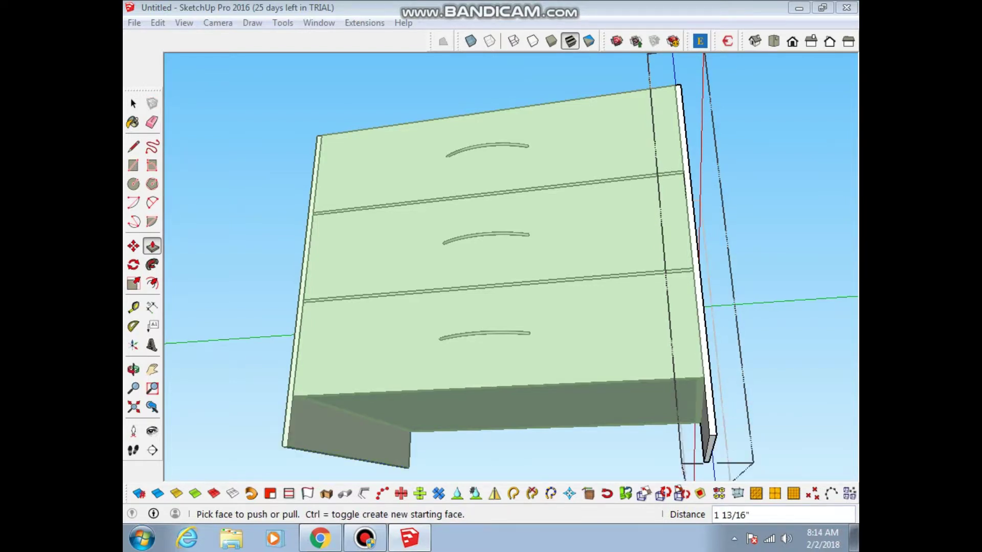
{"action": "middle_click_drag", "start_coordinate": [511, 255], "coordinate": [511, 306]}
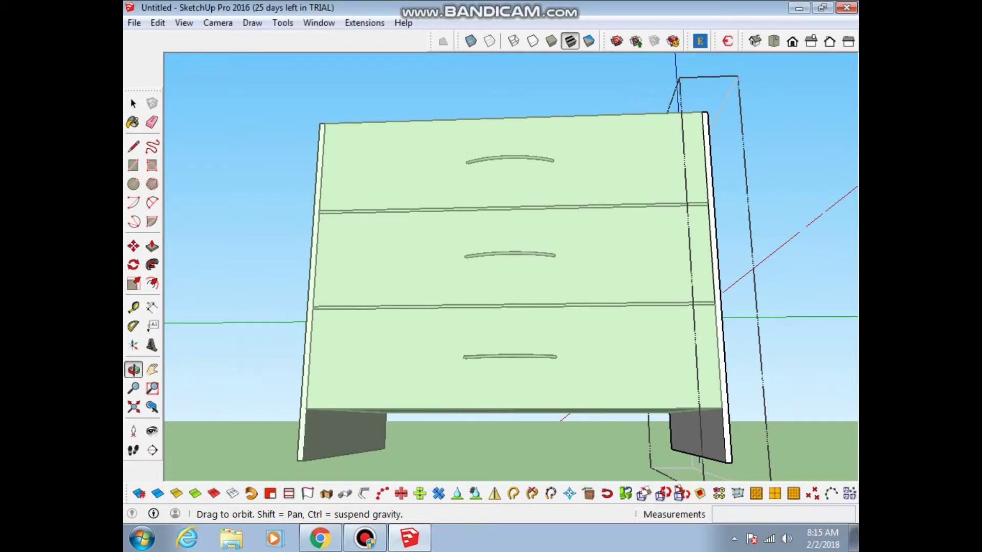
{"action": "middle_click_drag", "start_coordinate": [511, 255], "coordinate": [848, 289], "text": "shift"}
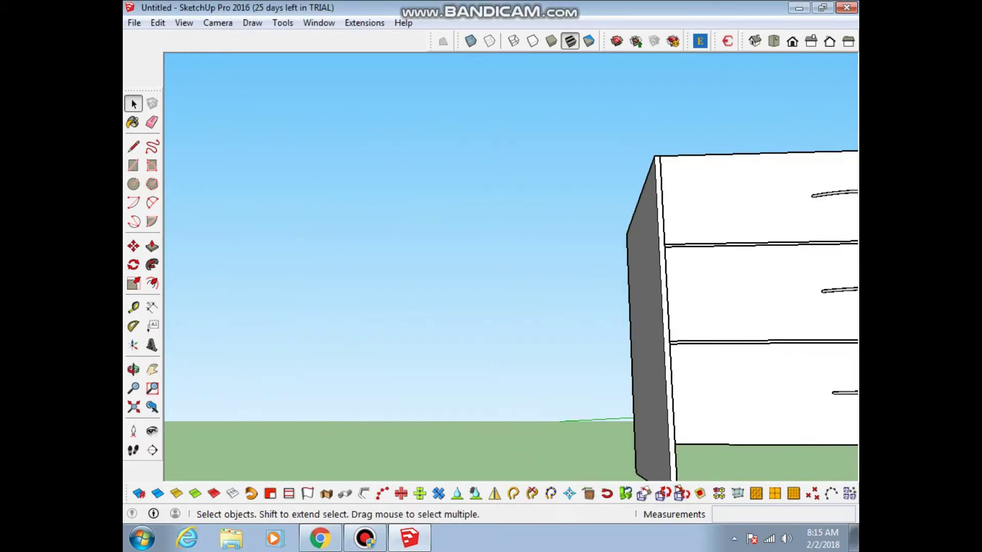
{"action": "middle_click_drag", "start_coordinate": [511, 307], "coordinate": [736, 243], "text": "shift"}
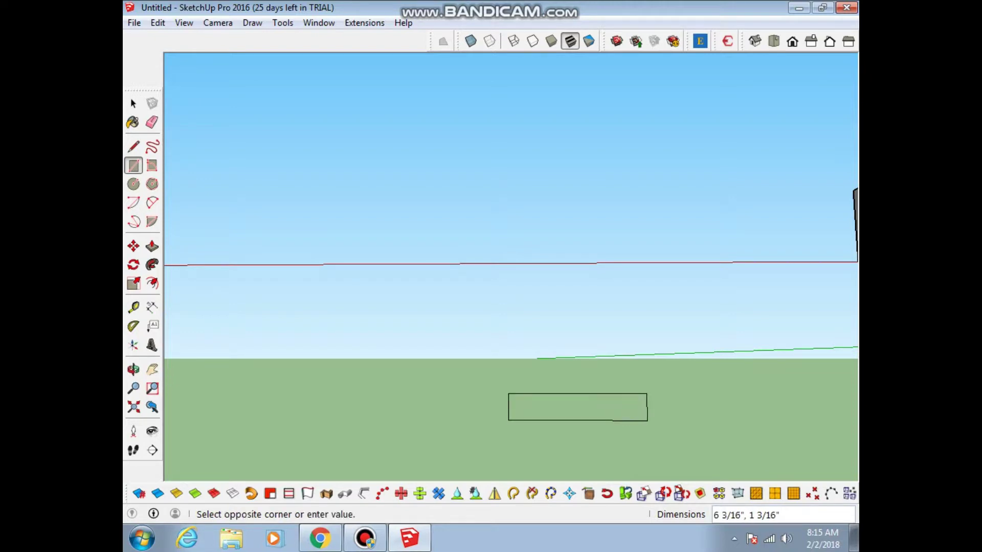
Finish a small rectangle on the ground beside the dresser and push it into a thin board.
{"action": "left_click", "coordinate": [659, 420]}
{"action": "mouse_move", "coordinate": [660, 420]}
{"action": "middle_mouse_down"}
{"action": "mouse_move", "coordinate": [588, 358]}
{"action": "mouse_move", "coordinate": [443, 409]}
{"action": "middle_mouse_up"}
{"action": "key", "text": "p"}
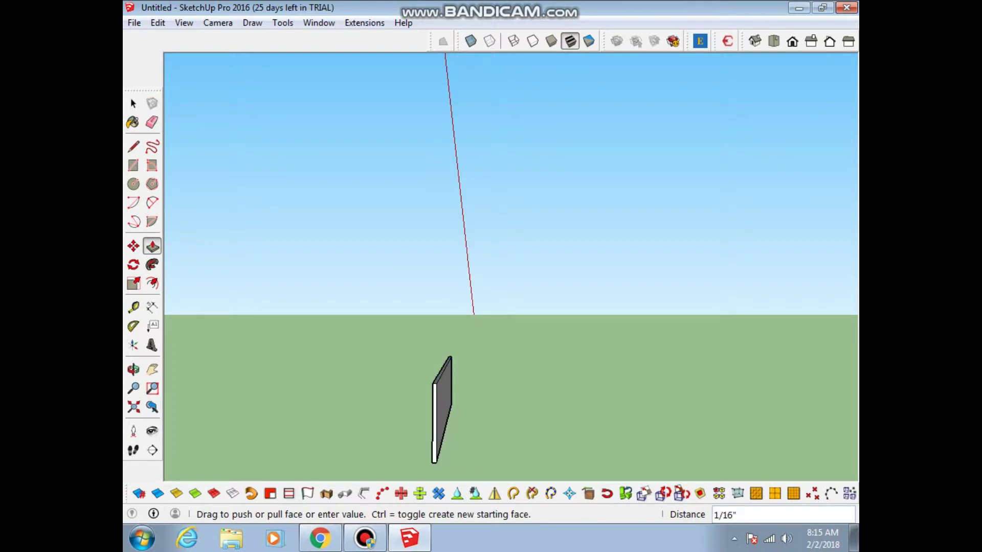
{"action": "scroll", "coordinate": [434, 399], "scroll_direction": "up", "scroll_amount": 1}
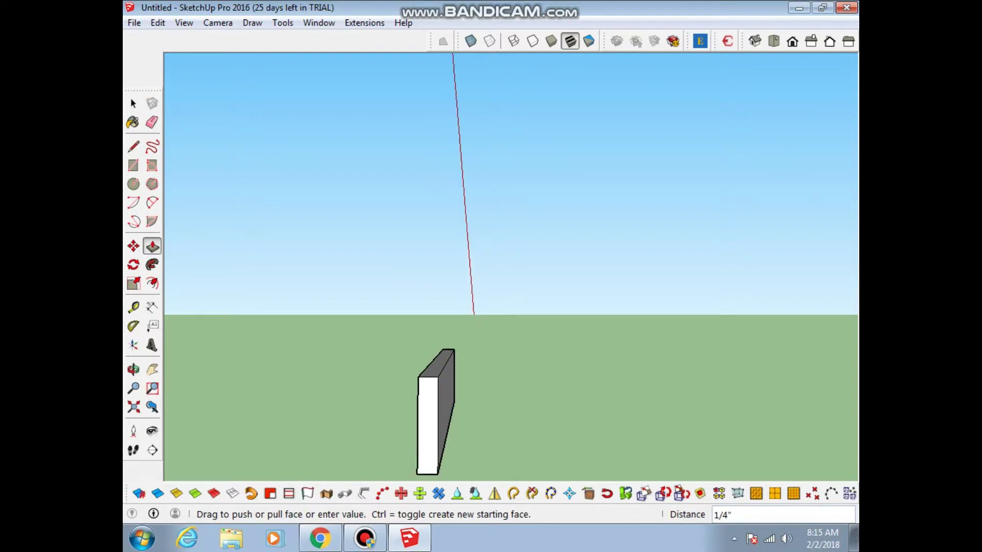
{"action": "scroll", "coordinate": [434, 399], "scroll_direction": "up", "scroll_amount": 1}
{"action": "mouse_move", "coordinate": [434, 399]}
{"action": "middle_mouse_down"}
{"action": "mouse_move", "coordinate": [557, 409]}
{"action": "mouse_move", "coordinate": [490, 357]}
{"action": "middle_mouse_up"}
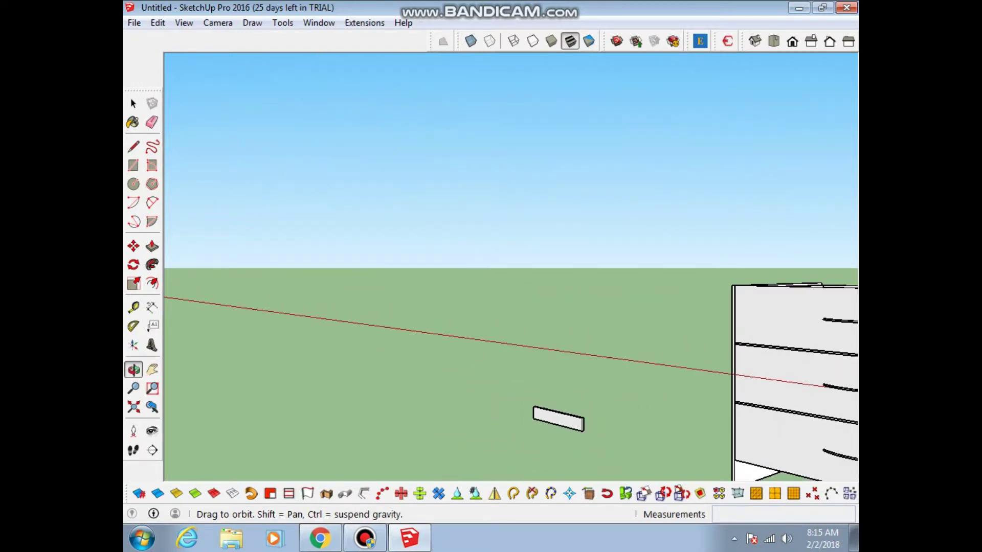
{"action": "mouse_move", "coordinate": [490, 357]}
{"action": "left_mouse_down"}
{"action": "mouse_move", "coordinate": [490, 317]}
{"action": "mouse_move", "coordinate": [434, 317]}
{"action": "mouse_move", "coordinate": [511, 368]}
{"action": "left_mouse_up"}
Select the whole board and make it a group.
{"action": "key", "text": "space"}
{"action": "key", "text": "ctrl+a"}
{"action": "right_click", "coordinate": [548, 402]}
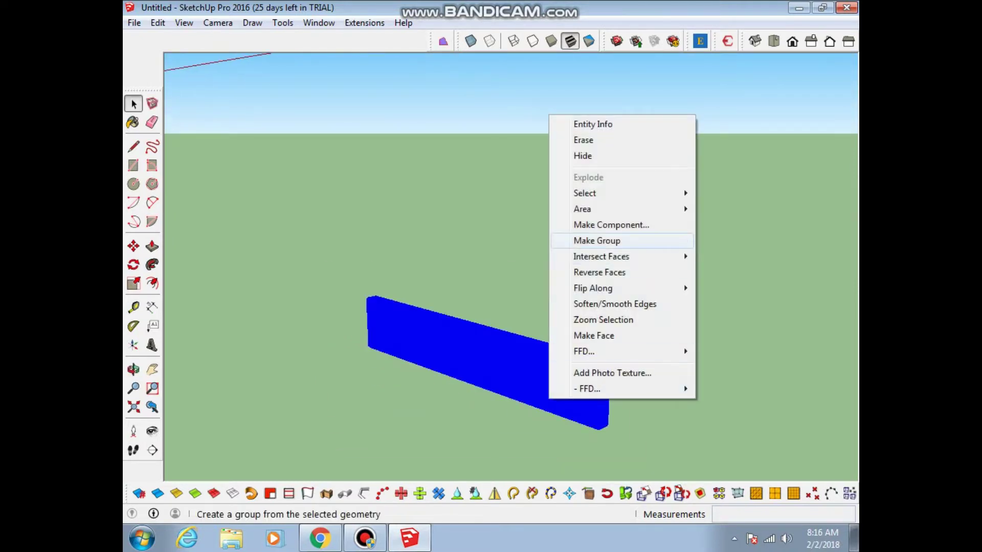
{"action": "left_click", "coordinate": [591, 224]}
{"action": "left_click", "coordinate": [509, 370]}
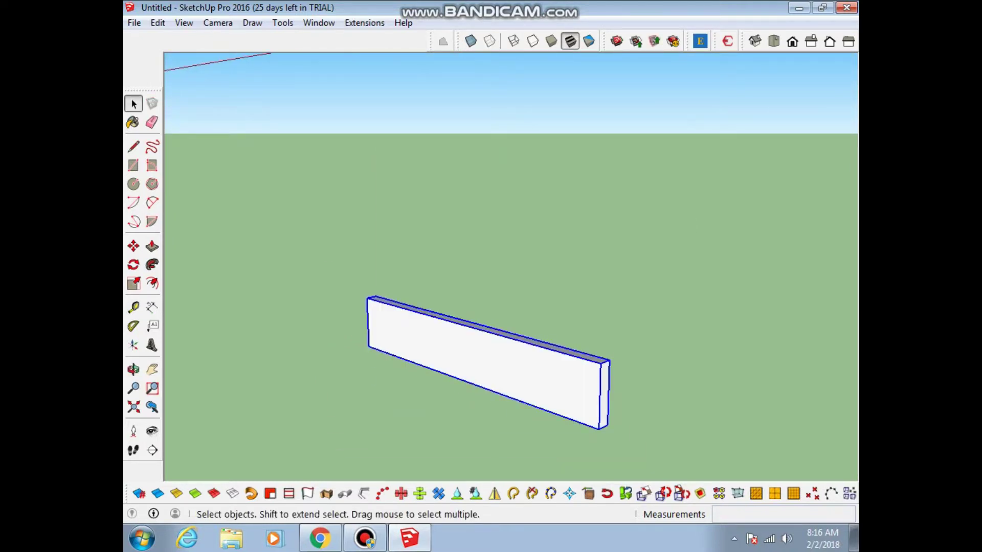
Move the grouped board further left, toward the dresser's base.
{"action": "key", "text": "m"}
{"action": "left_click", "coordinate": [608, 364]}
{"action": "left_click", "coordinate": [516, 368]}
{"action": "key", "text": "h"}
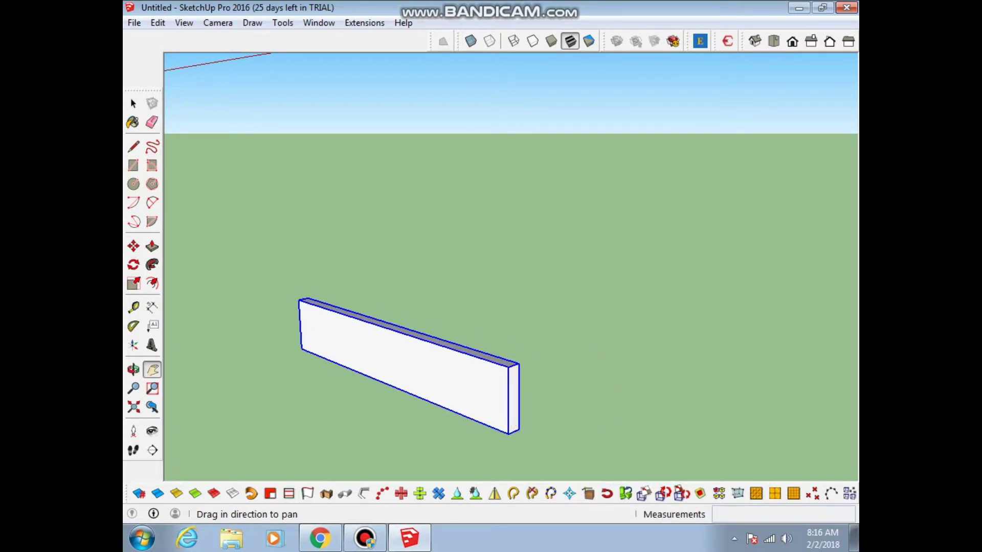
{"action": "left_click_drag", "start_coordinate": [511, 358], "coordinate": [373, 230]}
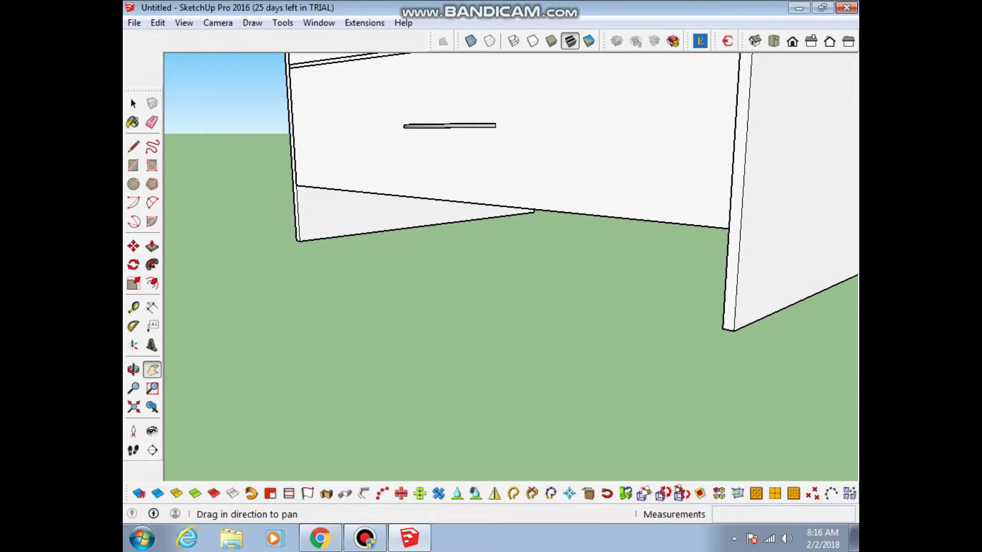
Move the thin board under the bottom drawer, between the side legs.
{"action": "key", "text": "m"}
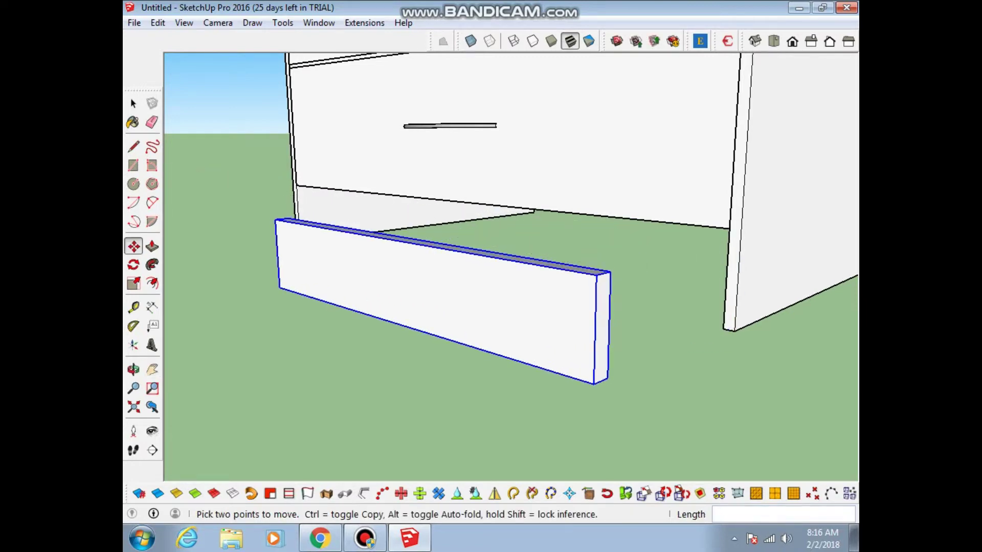
{"action": "left_click", "coordinate": [275, 219]}
{"action": "scroll", "coordinate": [322, 199], "scroll_direction": "up", "scroll_amount": 2}
{"action": "scroll", "coordinate": [329, 149], "scroll_direction": "up", "scroll_amount": 2}
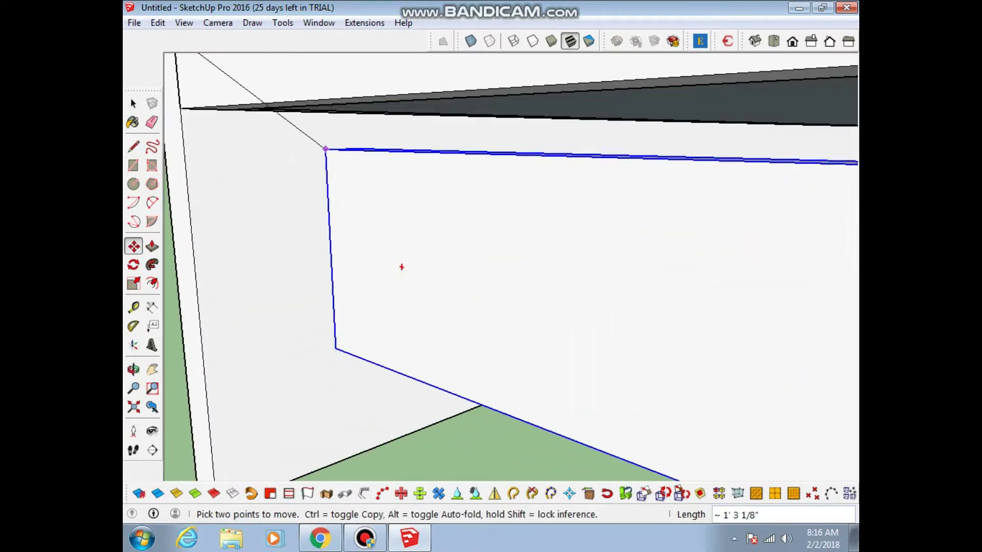
{"action": "scroll", "coordinate": [313, 110], "scroll_direction": "up", "scroll_amount": 1}
{"action": "scroll", "coordinate": [315, 112], "scroll_direction": "up", "scroll_amount": 2}
{"action": "scroll", "coordinate": [314, 114], "scroll_direction": "up", "scroll_amount": 1}
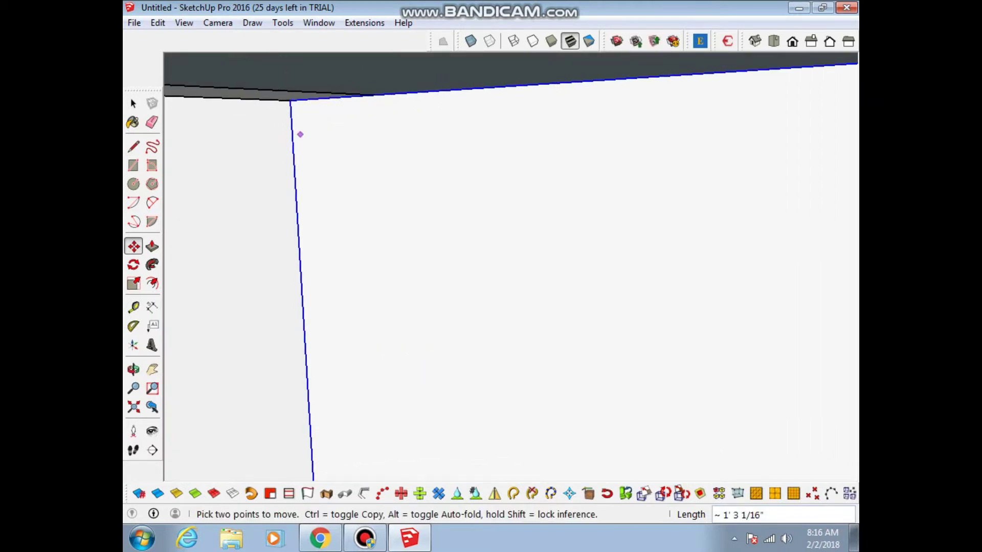
{"action": "scroll", "coordinate": [306, 153], "scroll_direction": "down", "scroll_amount": 2}
{"action": "scroll", "coordinate": [317, 169], "scroll_direction": "down", "scroll_amount": 2}
{"action": "mouse_move", "coordinate": [317, 169]}
{"action": "middle_mouse_down"}
{"action": "mouse_move", "coordinate": [327, 128]}
{"action": "mouse_move", "coordinate": [327, 189]}
{"action": "mouse_move", "coordinate": [327, 164]}
{"action": "middle_mouse_up"}
Edit the board and stretch its end to 10 1/2" so it spans the legs.
{"action": "key", "text": "Return"}
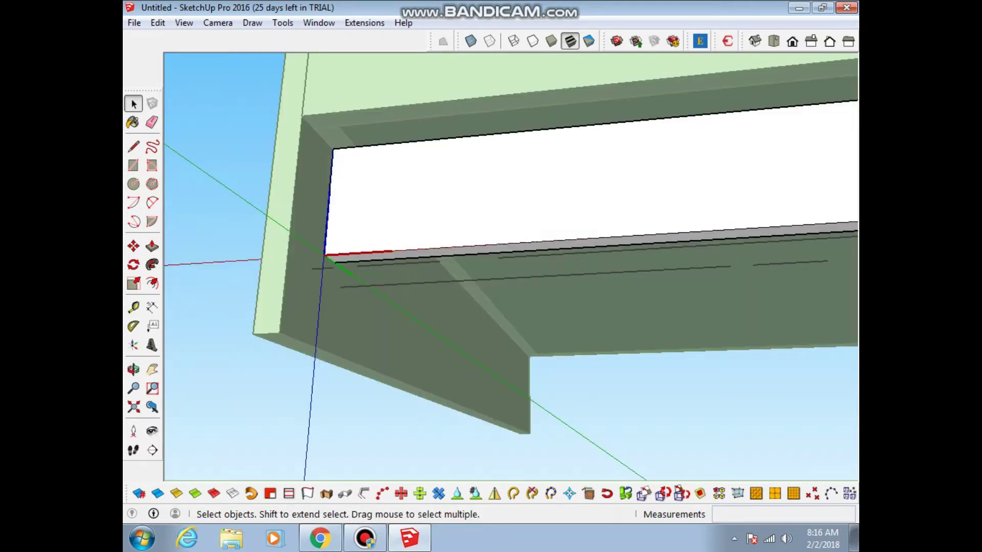
{"action": "key", "text": "p"}
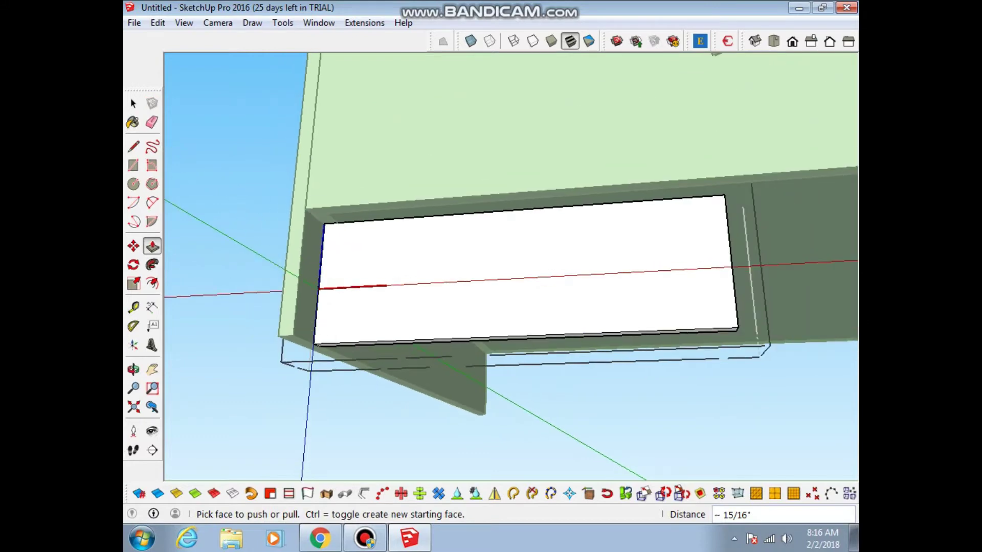
{"action": "scroll", "coordinate": [511, 286], "scroll_direction": "down", "scroll_amount": 3}
{"action": "middle_click_drag", "start_coordinate": [511, 287], "coordinate": [614, 287]}
{"action": "left_click", "coordinate": [573, 289]}
{"action": "scroll", "coordinate": [573, 289], "scroll_direction": "down", "scroll_amount": 2}
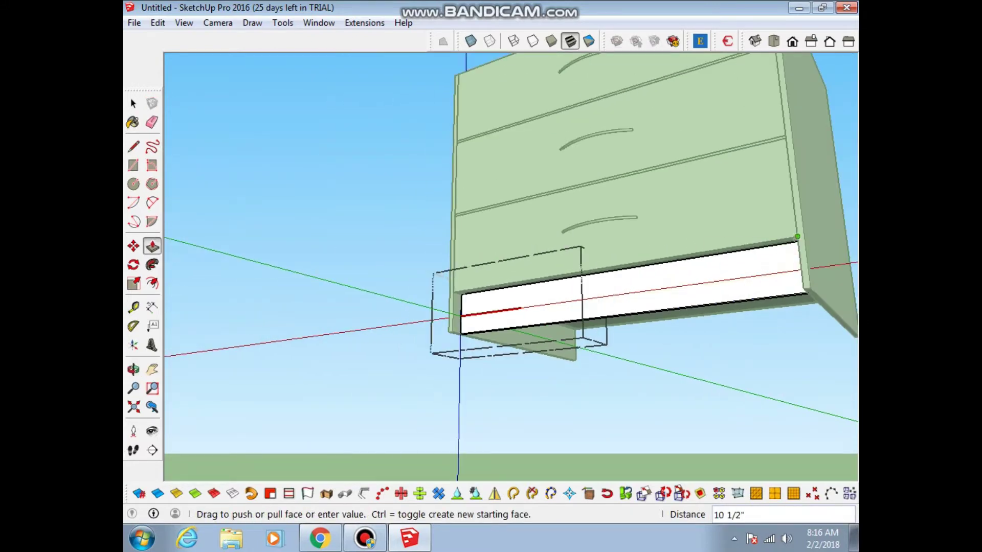
{"action": "scroll", "coordinate": [797, 237], "scroll_direction": "up", "scroll_amount": 3}
{"action": "left_click", "coordinate": [797, 237]}
{"action": "mouse_move", "coordinate": [797, 237]}
{"action": "middle_mouse_down"}
{"action": "mouse_move", "coordinate": [511, 348]}
{"action": "mouse_move", "coordinate": [537, 230]}
{"action": "middle_mouse_up"}
{"action": "key", "text": "space"}
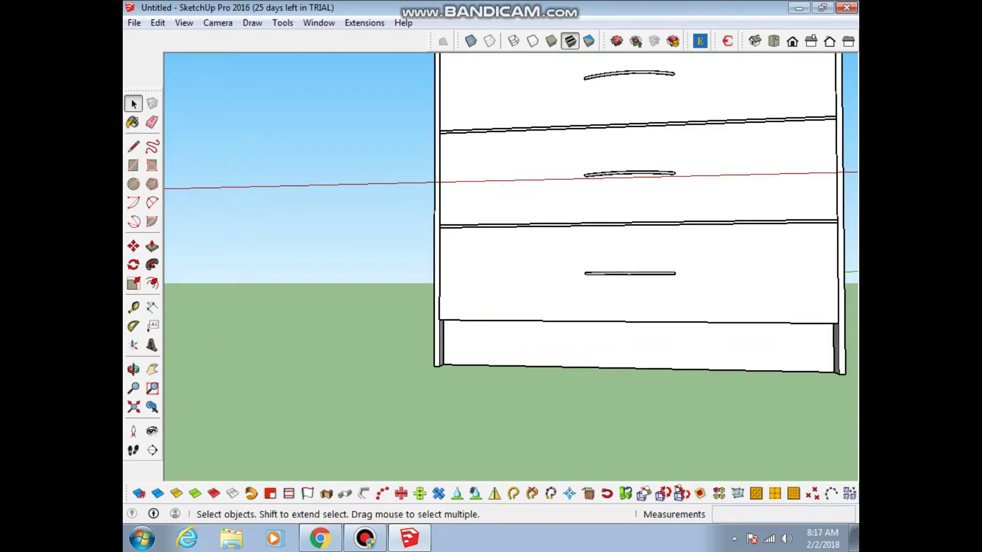
{"action": "scroll", "coordinate": [511, 215], "scroll_direction": "down", "scroll_amount": 3}
{"action": "mouse_move", "coordinate": [562, 230]}
{"action": "middle_mouse_down", "text": "shift"}
{"action": "mouse_move", "coordinate": [521, 270]}
{"action": "mouse_move", "coordinate": [588, 279]}
{"action": "middle_mouse_up", "text": "shift"}
Draw a rectangle on the ground beside the dresser in Top view.
{"action": "mouse_move", "coordinate": [512, 282]}
{"action": "left_mouse_down"}
{"action": "mouse_move", "coordinate": [679, 256]}
{"action": "mouse_move", "coordinate": [767, 215]}
{"action": "left_mouse_up"}
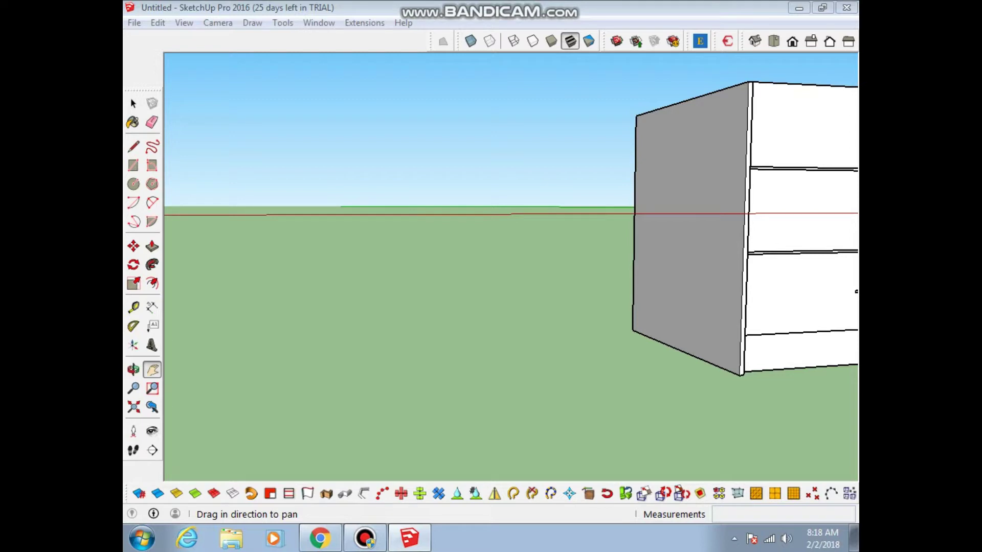
{"action": "left_click", "coordinate": [773, 41]}
{"action": "left_click_drag", "start_coordinate": [511, 276], "coordinate": [920, 266]}
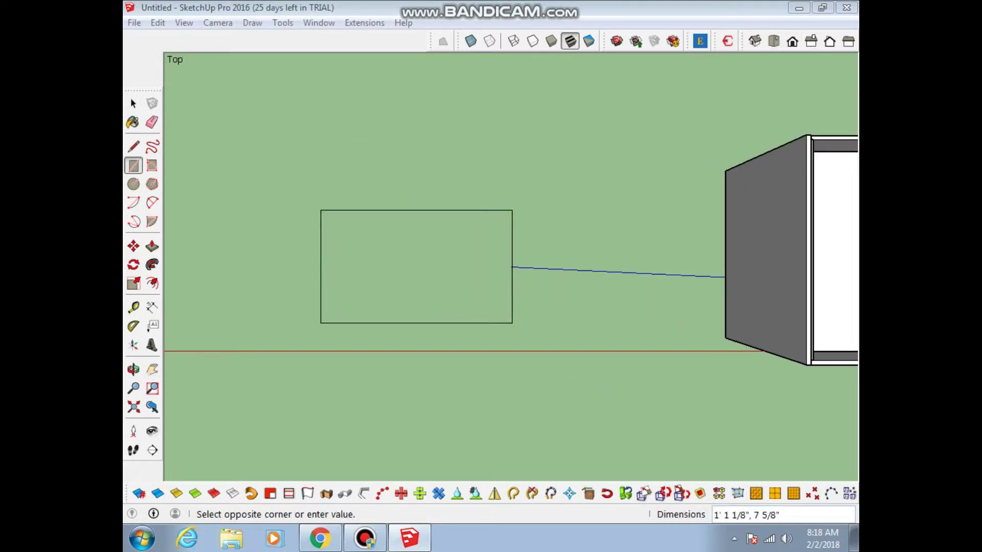
{"action": "left_click", "coordinate": [509, 350]}
{"action": "mouse_move", "coordinate": [514, 350]}
{"action": "middle_mouse_down"}
{"action": "mouse_move", "coordinate": [513, 307]}
{"action": "mouse_move", "coordinate": [430, 286]}
{"action": "middle_mouse_up"}
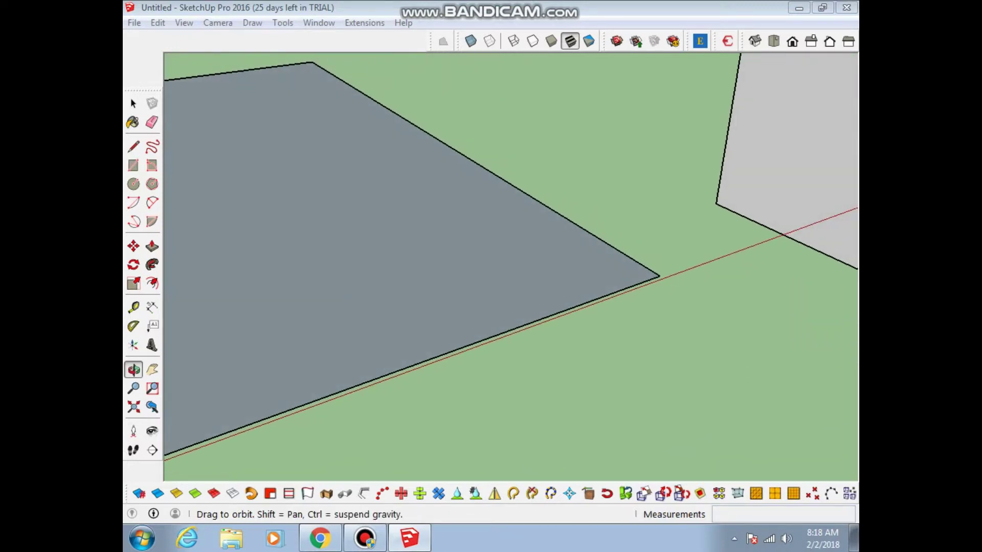
Push/Pull the rectangle up into a 1/4" thick slab.
{"action": "key", "text": "p"}
{"action": "scroll", "coordinate": [512, 266], "scroll_direction": "up", "scroll_amount": 3}
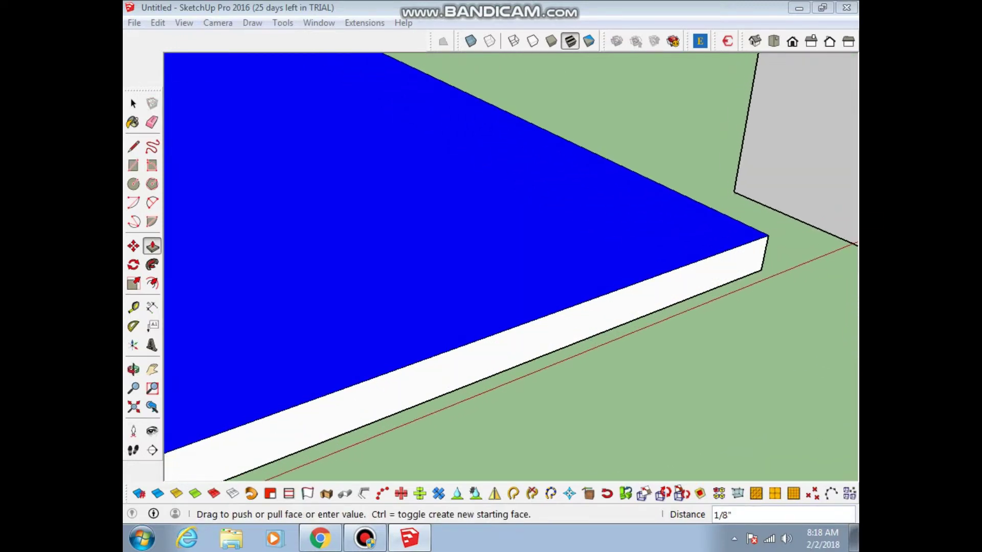
{"action": "left_click_drag", "start_coordinate": [511, 255], "coordinate": [511, 287]}
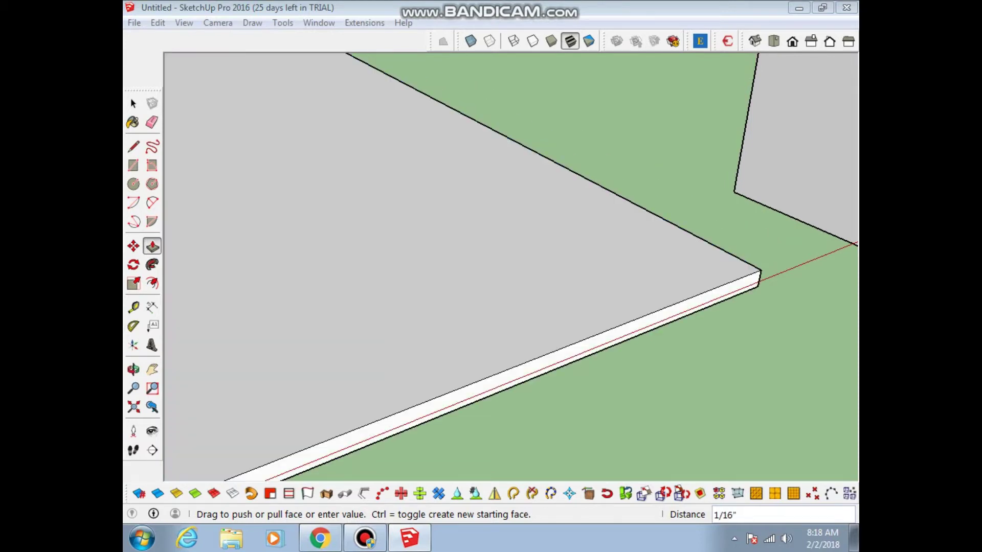
{"action": "type", "text": "1/8"}
{"action": "key", "text": "Return"}
{"action": "key", "text": "ctrl+z"}
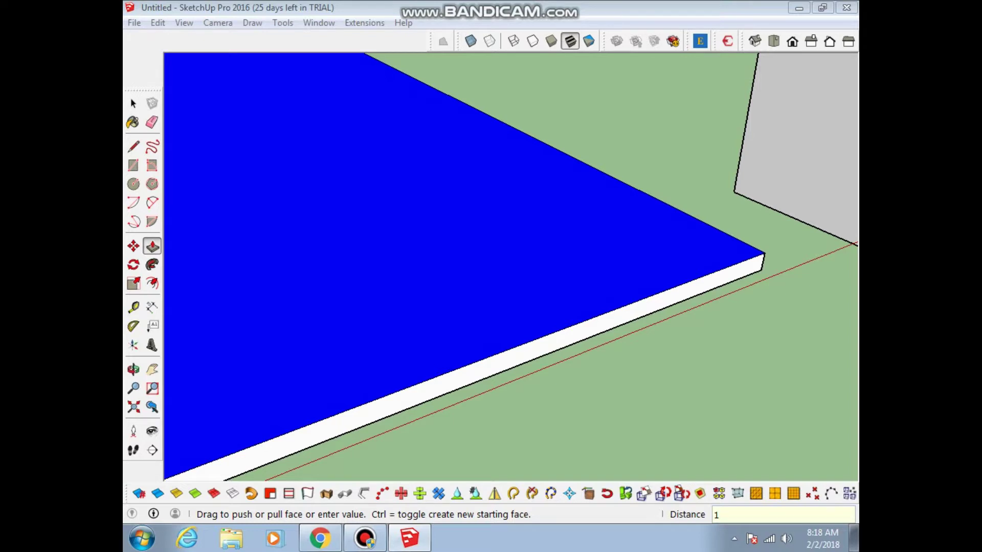
{"action": "key", "text": "Return"}
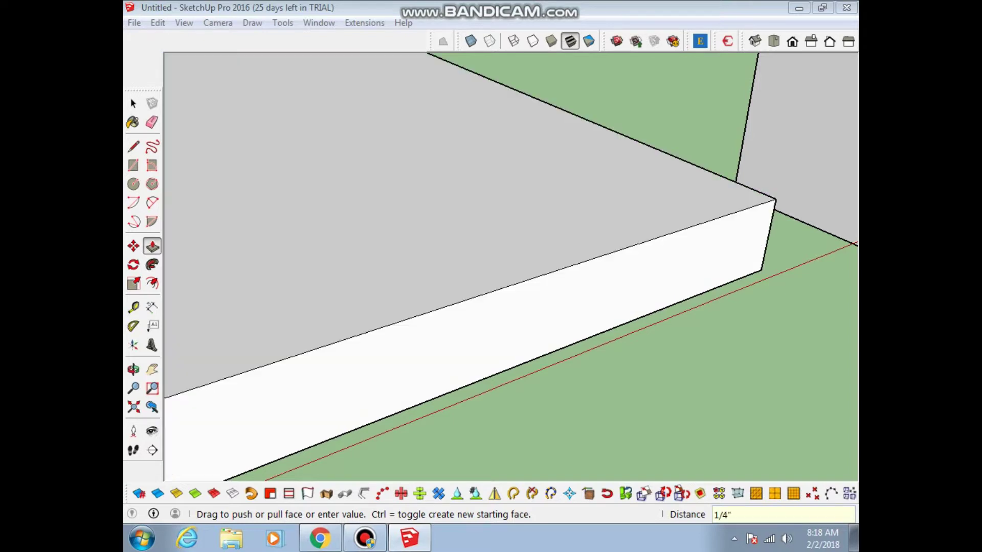
{"action": "scroll", "coordinate": [511, 266], "scroll_direction": "down", "scroll_amount": 2}
{"action": "scroll", "coordinate": [511, 266], "scroll_direction": "down", "scroll_amount": 2}
{"action": "scroll", "coordinate": [511, 265], "scroll_direction": "down", "scroll_amount": 2}
{"action": "scroll", "coordinate": [512, 266], "scroll_direction": "down", "scroll_amount": 2}
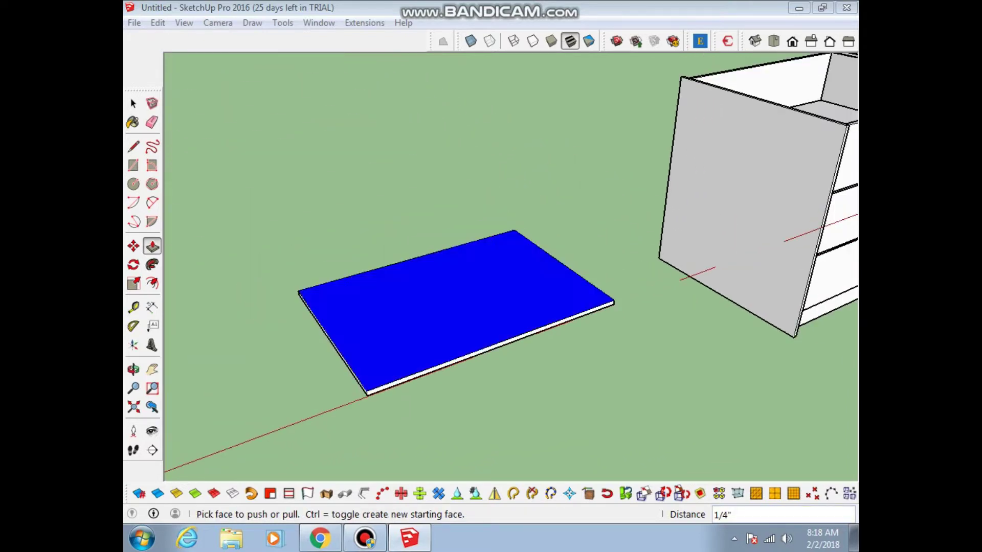
Select the whole slab and make it a component.
{"action": "key", "text": "space"}
{"action": "left_click_drag", "start_coordinate": [590, 196], "coordinate": [505, 325]}
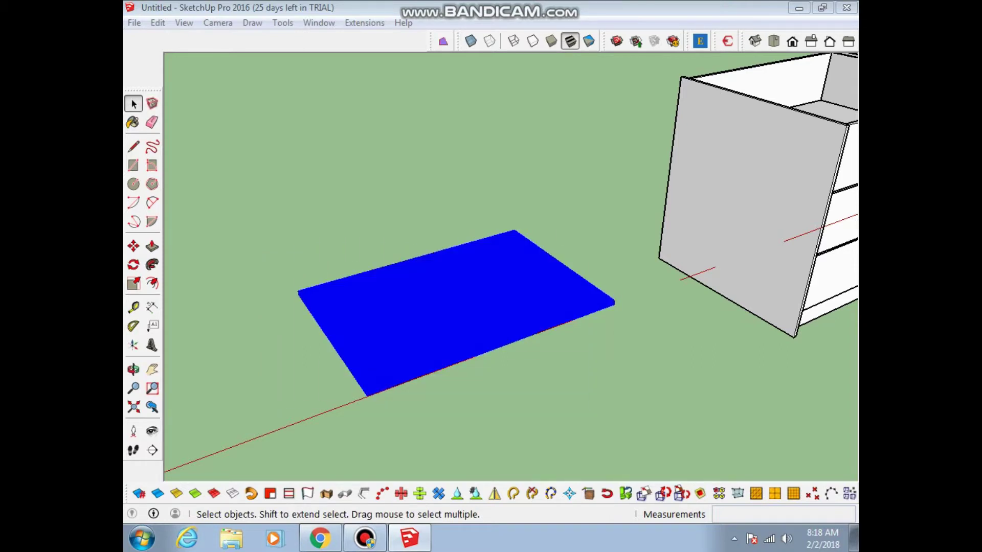
{"action": "right_click", "coordinate": [392, 365]}
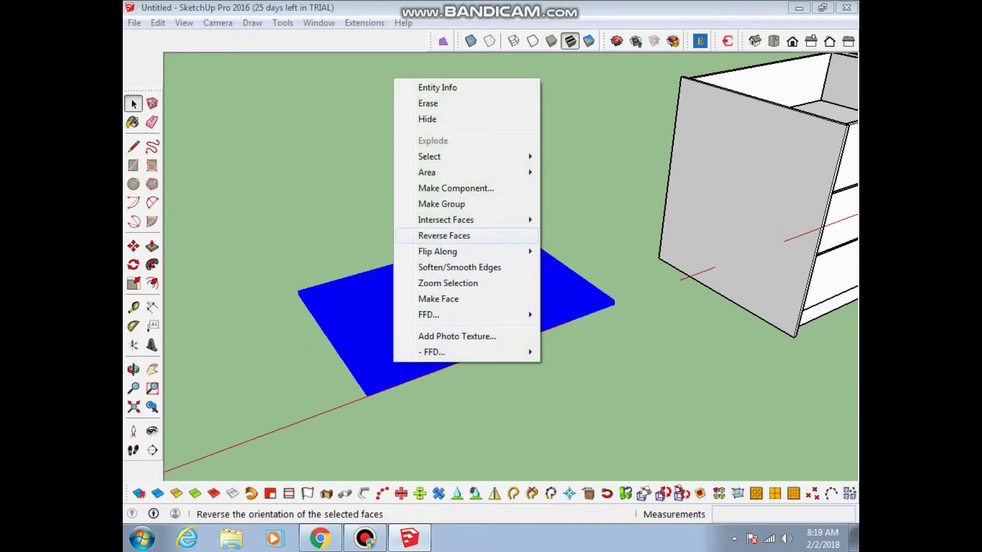
{"action": "left_click", "coordinate": [439, 187]}
{"action": "key", "text": "Return"}
{"action": "scroll", "coordinate": [535, 332], "scroll_direction": "up", "scroll_amount": 1}
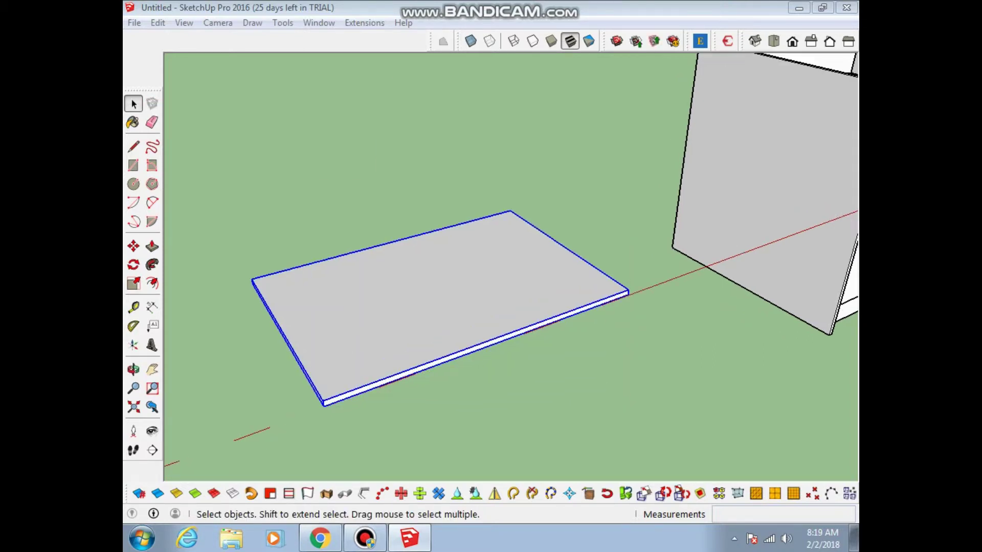
{"action": "left_click_drag", "start_coordinate": [511, 256], "coordinate": [460, 332]}
Move the slab component onto the dresser's top, snapping at its corner.
{"action": "key", "text": "m"}
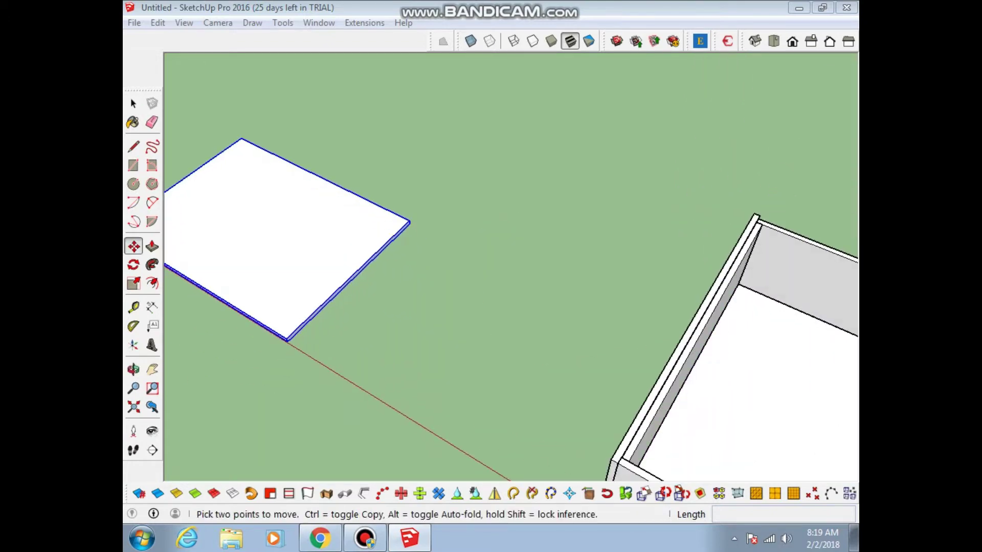
{"action": "left_click", "coordinate": [409, 221]}
{"action": "scroll", "coordinate": [409, 221], "scroll_direction": "down", "scroll_amount": 2}
{"action": "scroll", "coordinate": [700, 215], "scroll_direction": "up", "scroll_amount": 2}
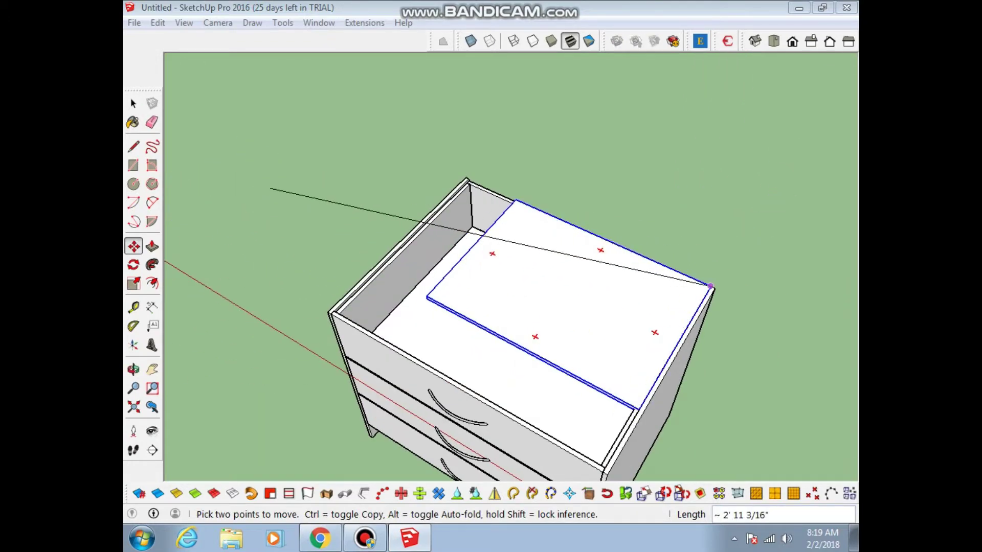
{"action": "scroll", "coordinate": [729, 276], "scroll_direction": "up", "scroll_amount": 3}
{"action": "left_click", "coordinate": [728, 276]}
{"action": "mouse_move", "coordinate": [728, 276]}
{"action": "middle_mouse_down"}
{"action": "mouse_move", "coordinate": [664, 194]}
{"action": "mouse_move", "coordinate": [511, 230]}
{"action": "mouse_move", "coordinate": [614, 245]}
{"action": "middle_mouse_up"}
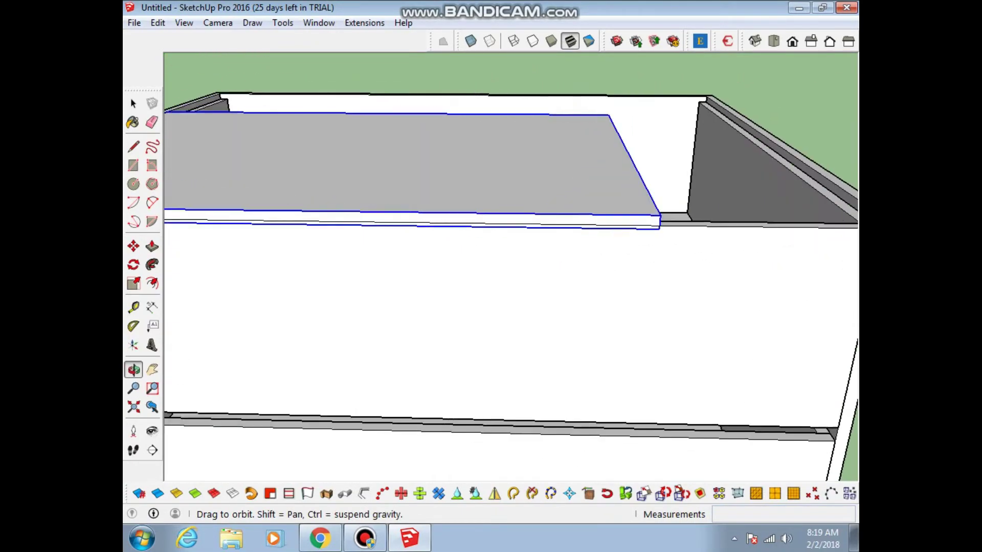
{"action": "scroll", "coordinate": [504, 217], "scroll_direction": "up", "scroll_amount": 1}
{"action": "scroll", "coordinate": [504, 218], "scroll_direction": "up", "scroll_amount": 3}
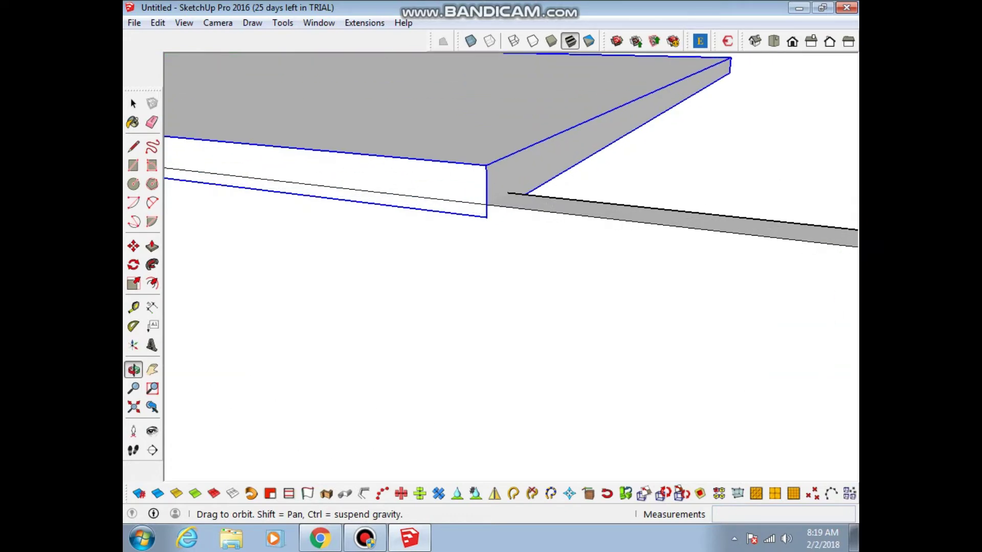
Reposition the top board on the dresser, viewing it from above.
{"action": "key", "text": "m"}
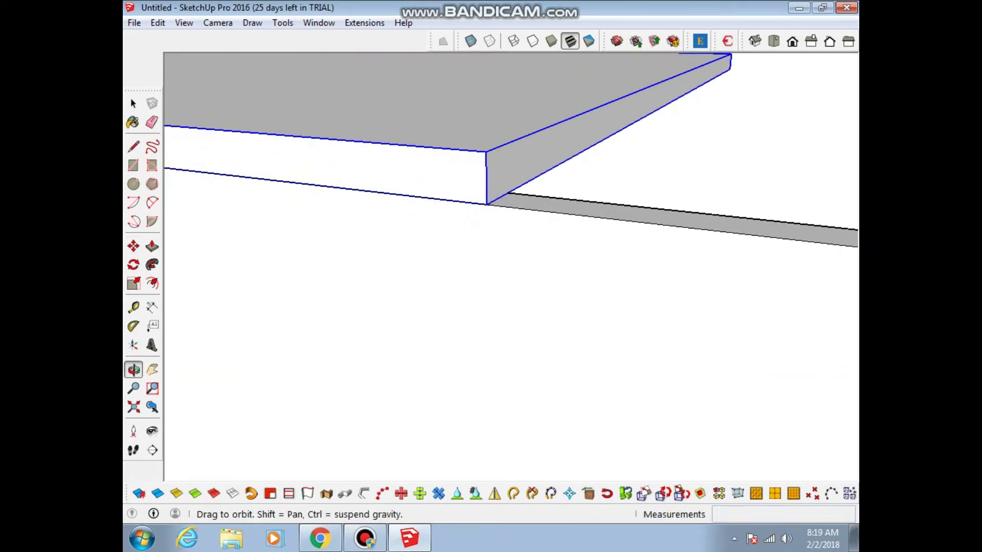
{"action": "middle_click_drag", "start_coordinate": [261, 167], "coordinate": [276, 194]}
{"action": "middle_click_drag", "start_coordinate": [511, 256], "coordinate": [664, 383], "text": "shift"}
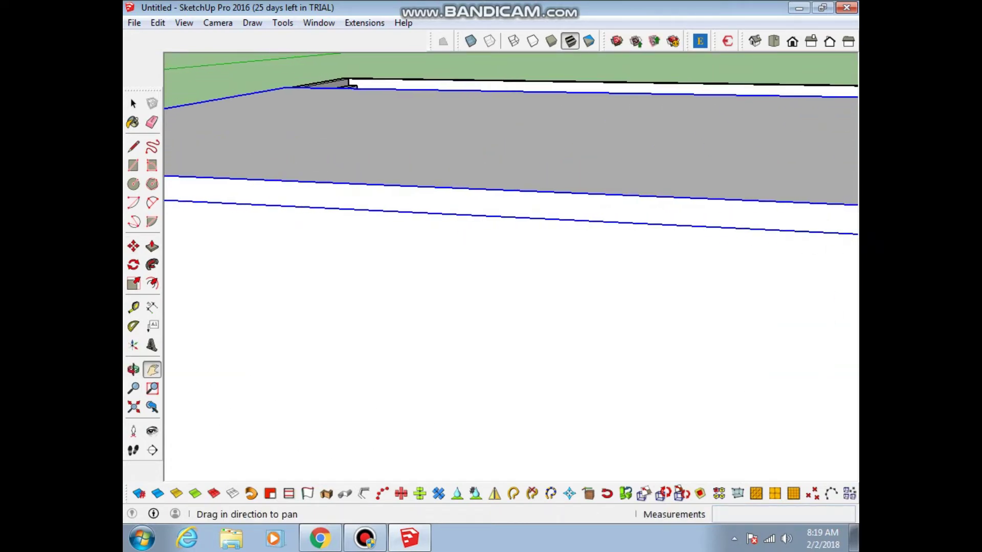
{"action": "mouse_move", "coordinate": [511, 307]}
{"action": "middle_mouse_down", "text": "shift"}
{"action": "mouse_move", "coordinate": [557, 317]}
{"action": "mouse_move", "coordinate": [404, 265]}
{"action": "middle_mouse_up", "text": "shift"}
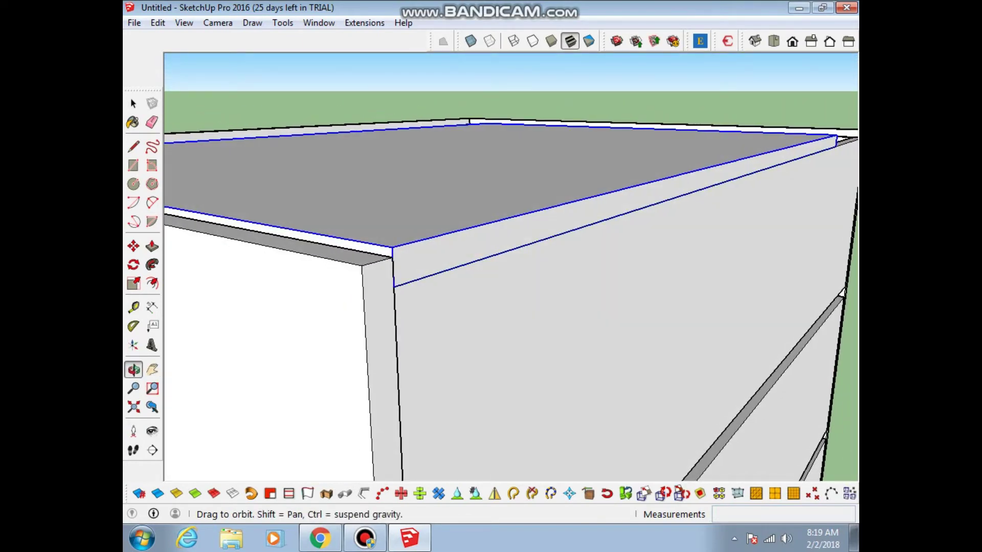
Edit the top board and Push/Pull its side face to fit the dresser's edge.
{"action": "key", "text": "Return"}
{"action": "key", "text": "p"}
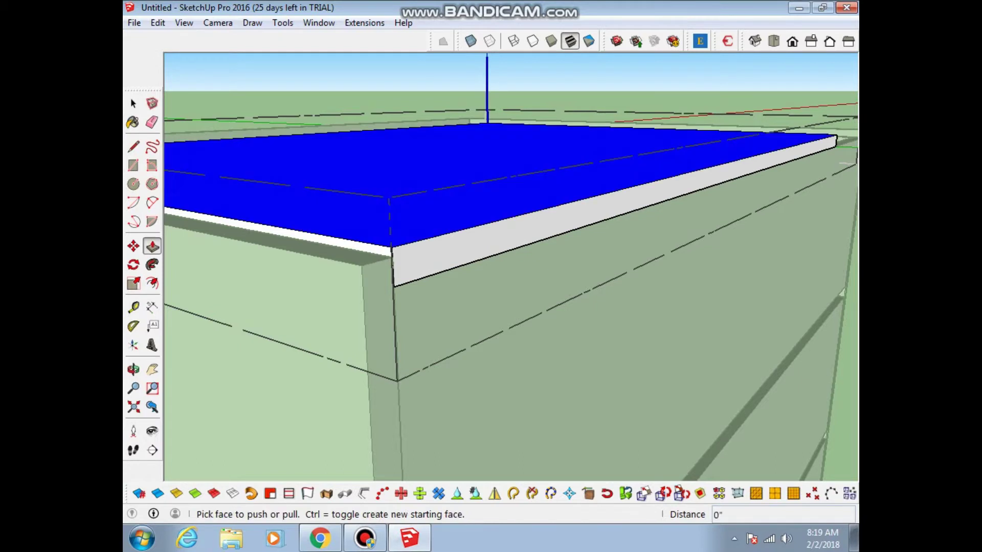
{"action": "scroll", "coordinate": [511, 266], "scroll_direction": "up", "scroll_amount": 2}
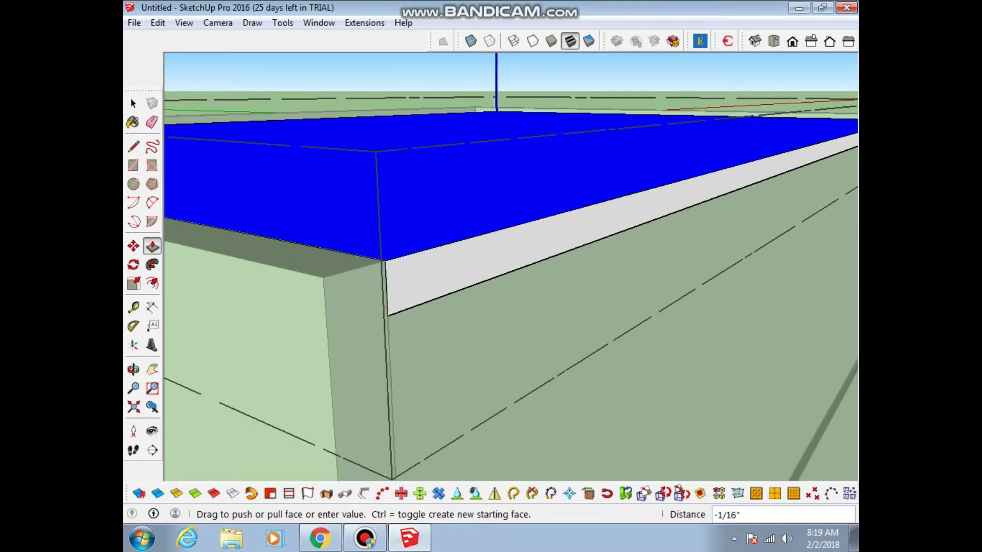
{"action": "scroll", "coordinate": [511, 266], "scroll_direction": "up", "scroll_amount": 3}
{"action": "scroll", "coordinate": [511, 266], "scroll_direction": "down", "scroll_amount": 2}
{"action": "middle_click_drag", "start_coordinate": [511, 265], "coordinate": [511, 306]}
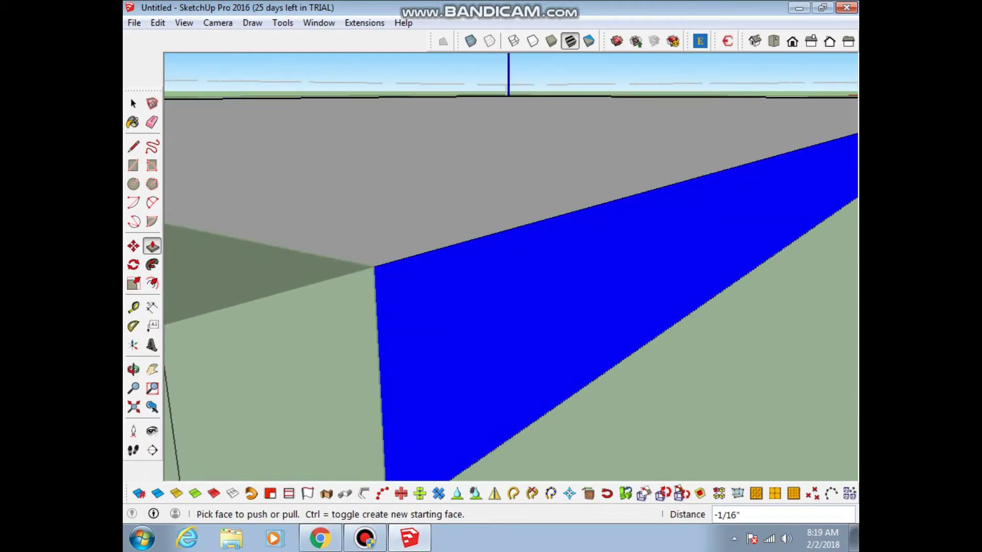
{"action": "middle_click_drag", "start_coordinate": [511, 266], "coordinate": [358, 230], "text": "shift"}
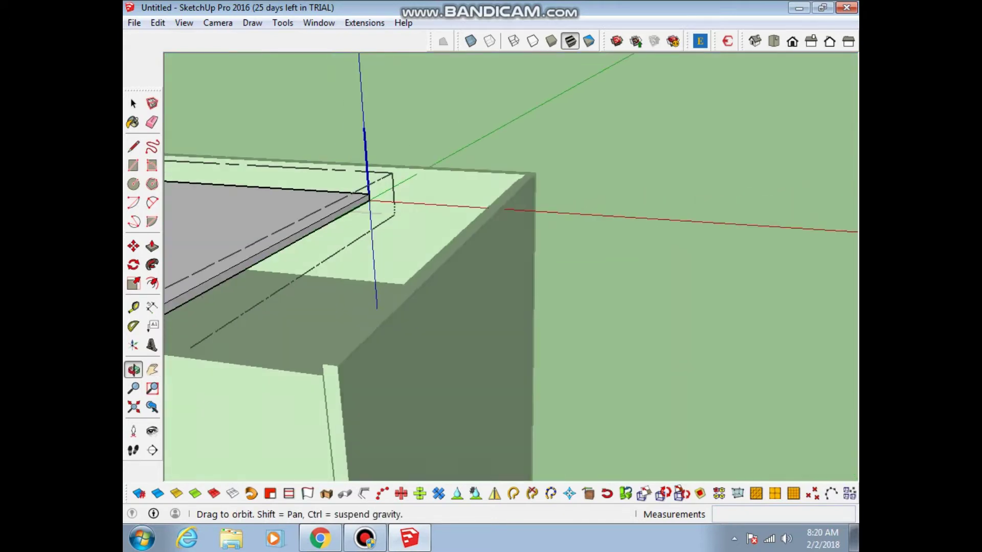
{"action": "middle_click_drag", "start_coordinate": [512, 265], "coordinate": [409, 276]}
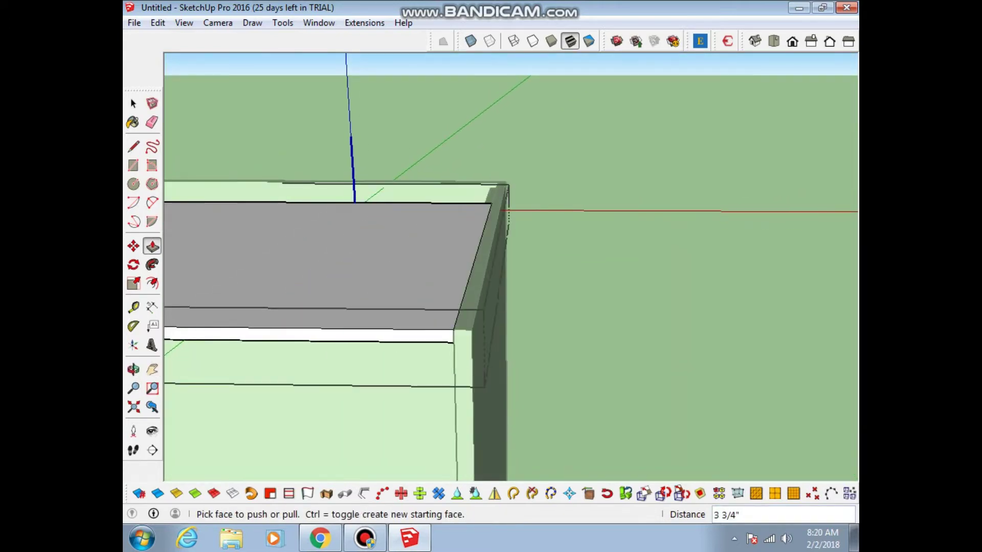
{"action": "middle_click_drag", "start_coordinate": [511, 265], "coordinate": [511, 306]}
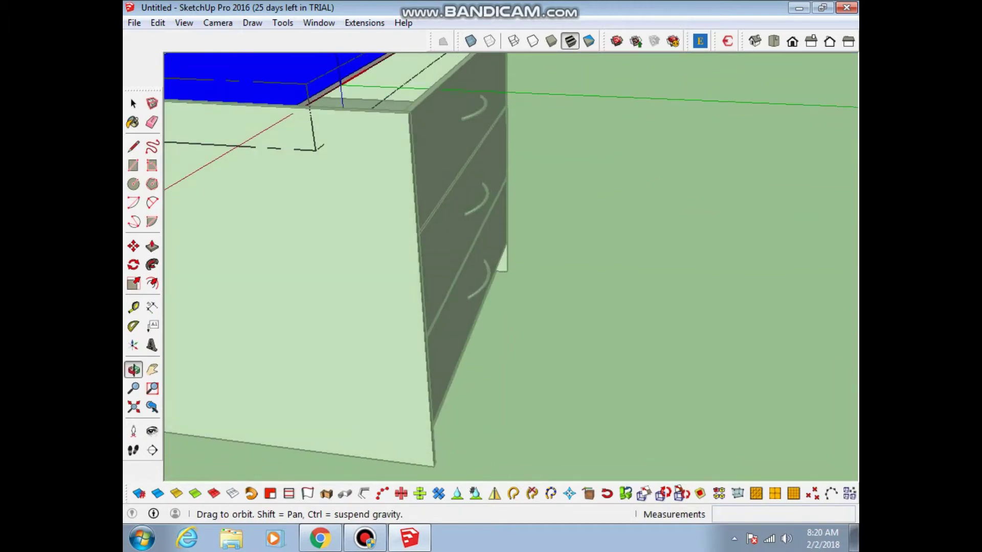
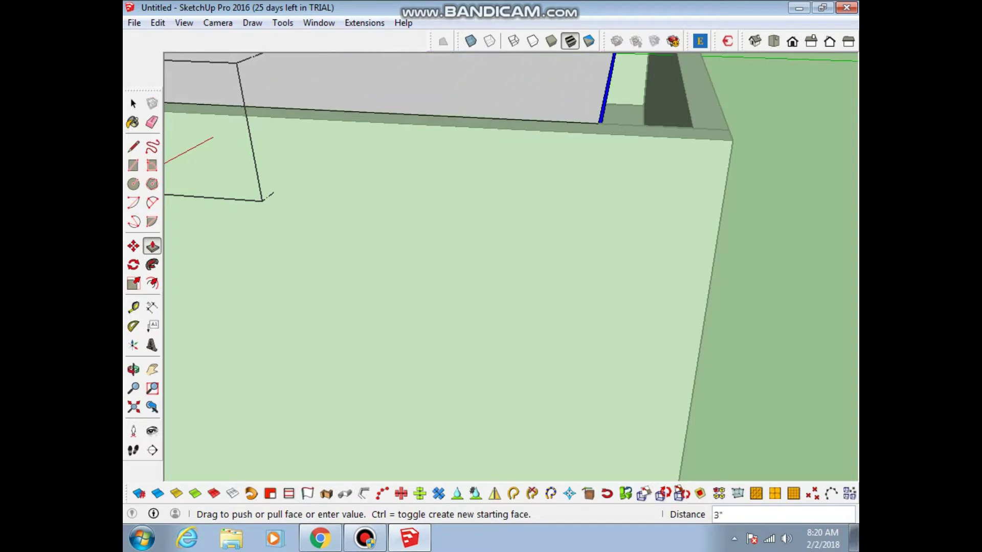
Close the slot in the top slab by moving its face onto the corner endpoint.
{"action": "left_click_drag", "start_coordinate": [387, 110], "coordinate": [691, 82]}
{"action": "key", "text": "h"}
{"action": "left_click_drag", "start_coordinate": [511, 204], "coordinate": [511, 362]}
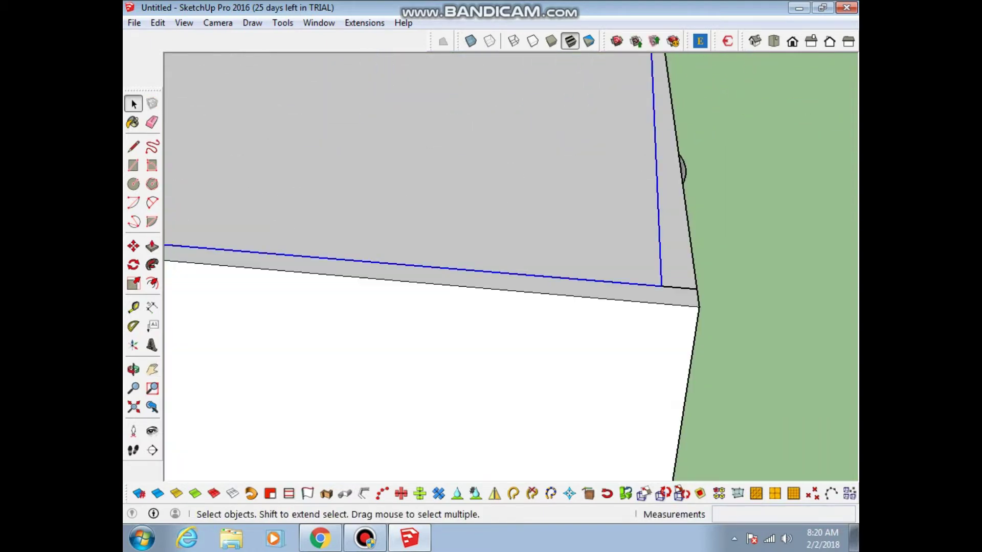
{"action": "key", "text": "m"}
{"action": "left_click", "coordinate": [661, 286]}
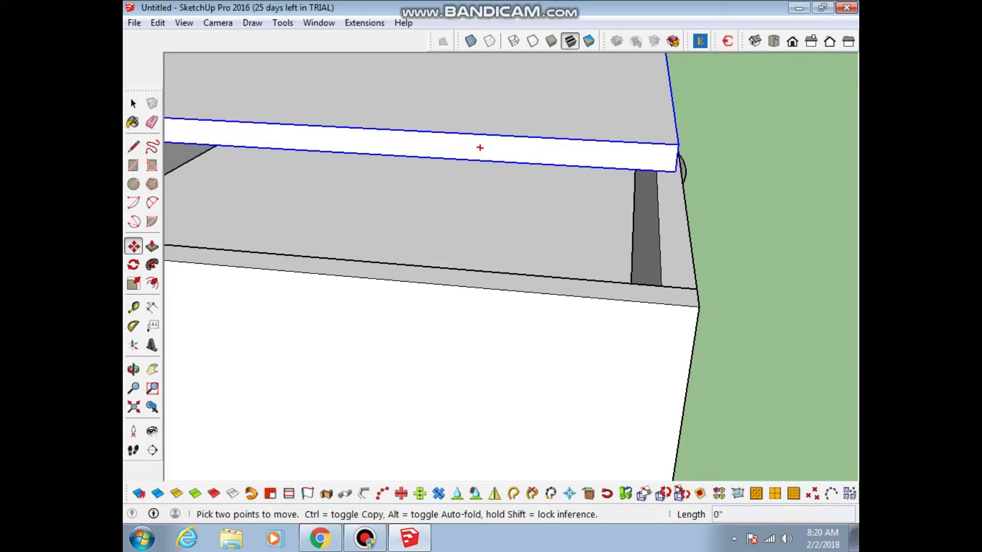
{"action": "left_click", "coordinate": [698, 307]}
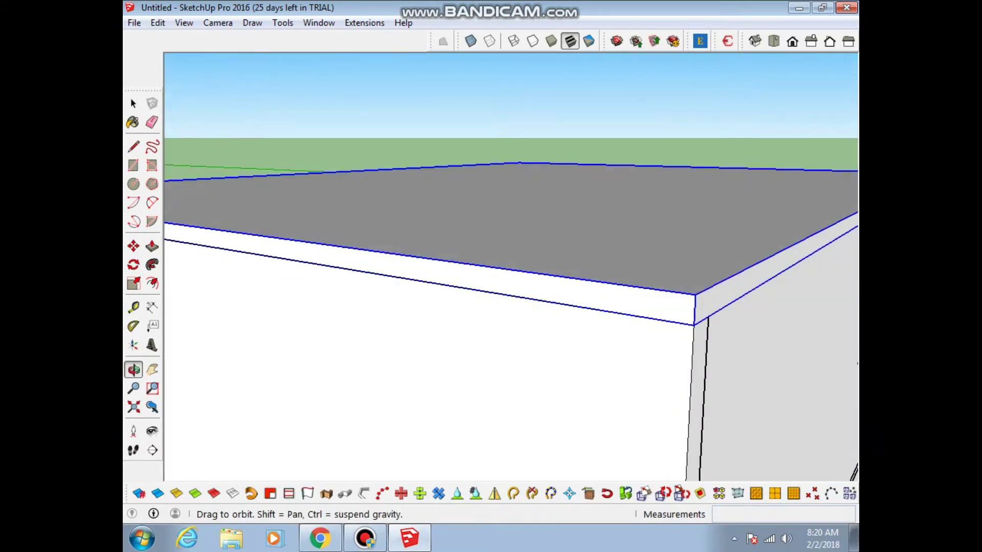
{"action": "middle_click_drag", "start_coordinate": [699, 307], "coordinate": [665, 327]}
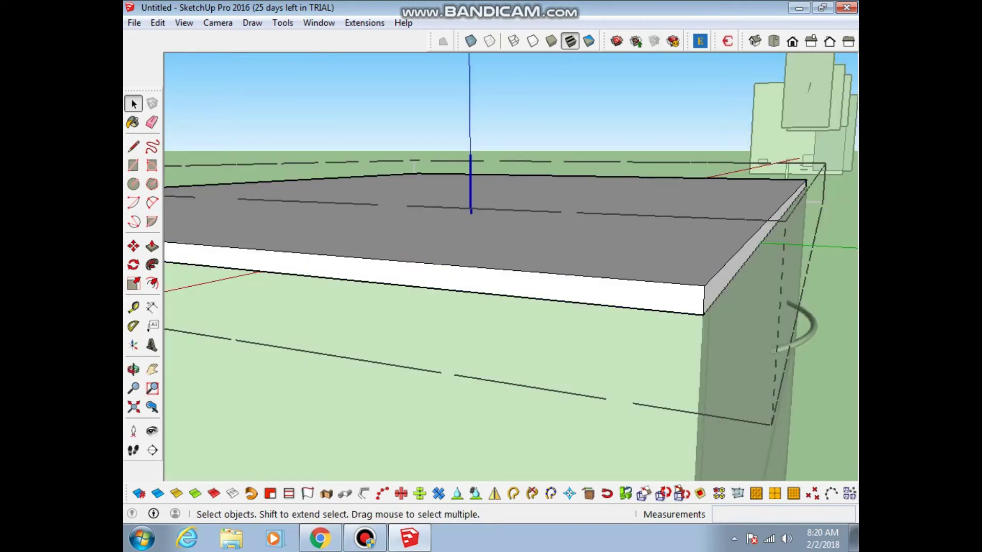
Push the slab's right end face out slightly and its left end face out 1/4".
{"action": "key", "text": "p"}
{"action": "left_click", "coordinate": [767, 250]}
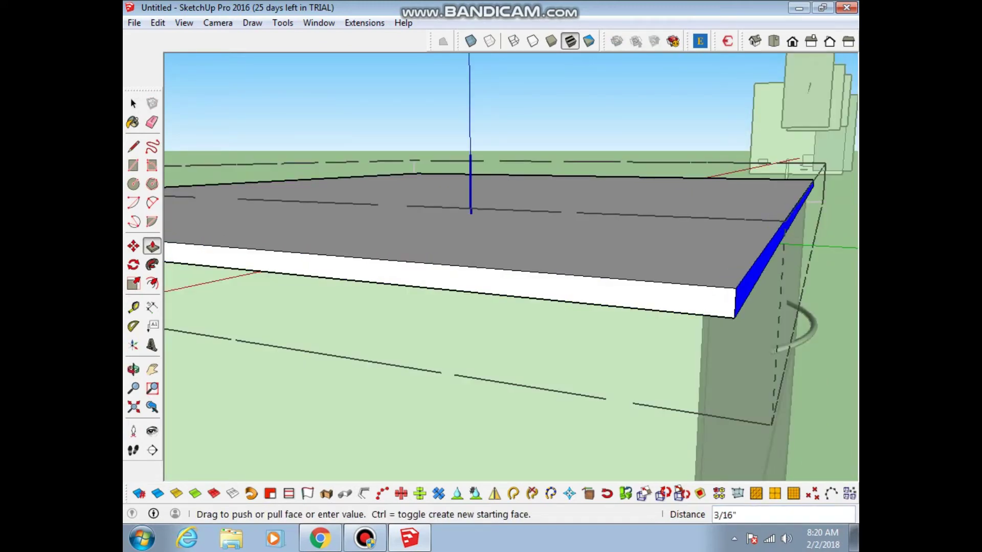
{"action": "left_click", "coordinate": [774, 250]}
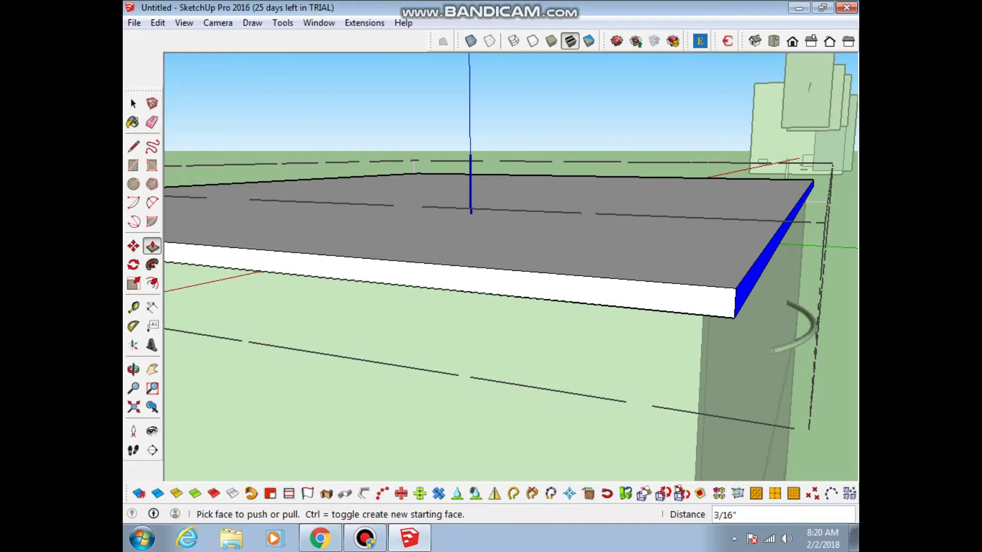
{"action": "left_click", "coordinate": [772, 251]}
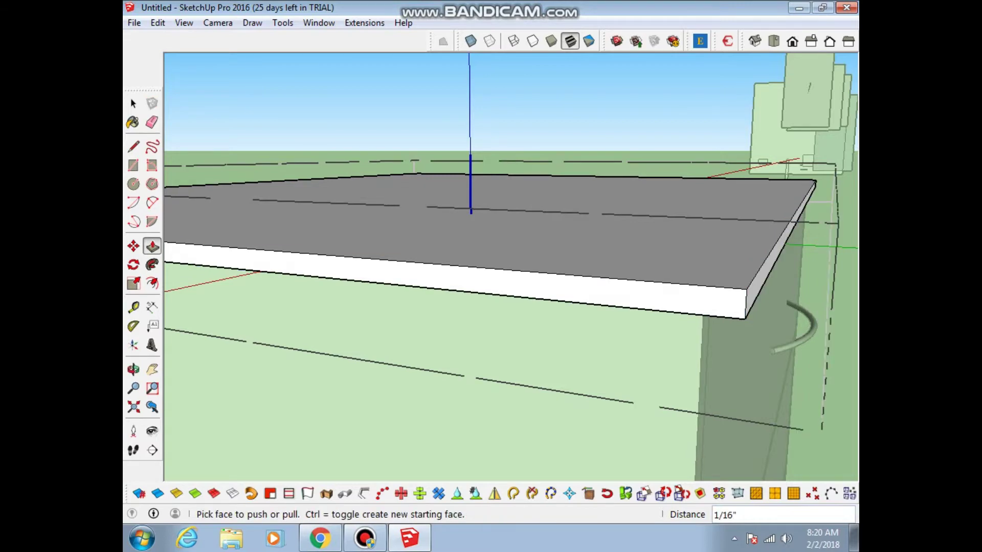
{"action": "middle_click_drag", "start_coordinate": [460, 255], "coordinate": [767, 266], "text": "shift"}
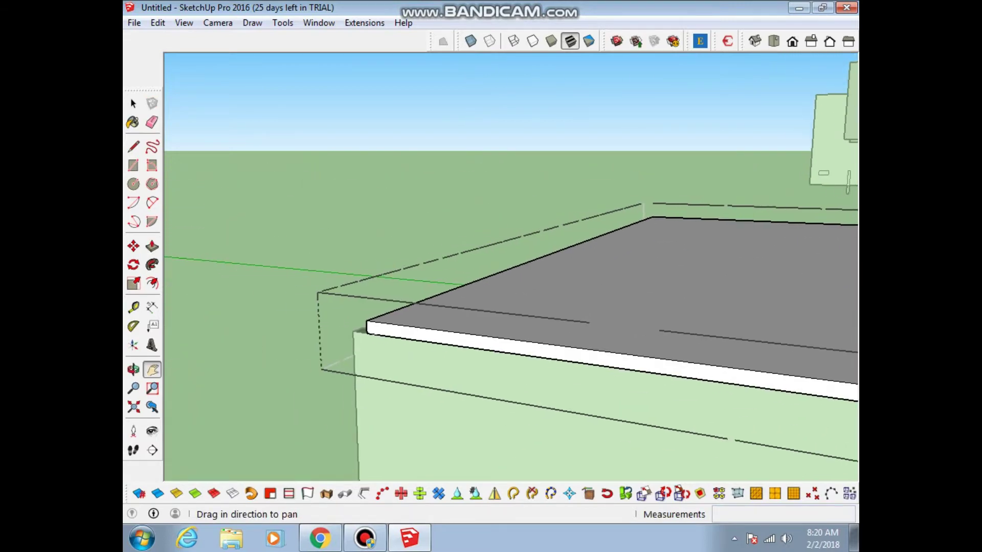
{"action": "middle_click_drag", "start_coordinate": [460, 256], "coordinate": [409, 179]}
{"action": "key", "text": "p"}
{"action": "left_click", "coordinate": [296, 297]}
{"action": "type", "text": "1/4\""}
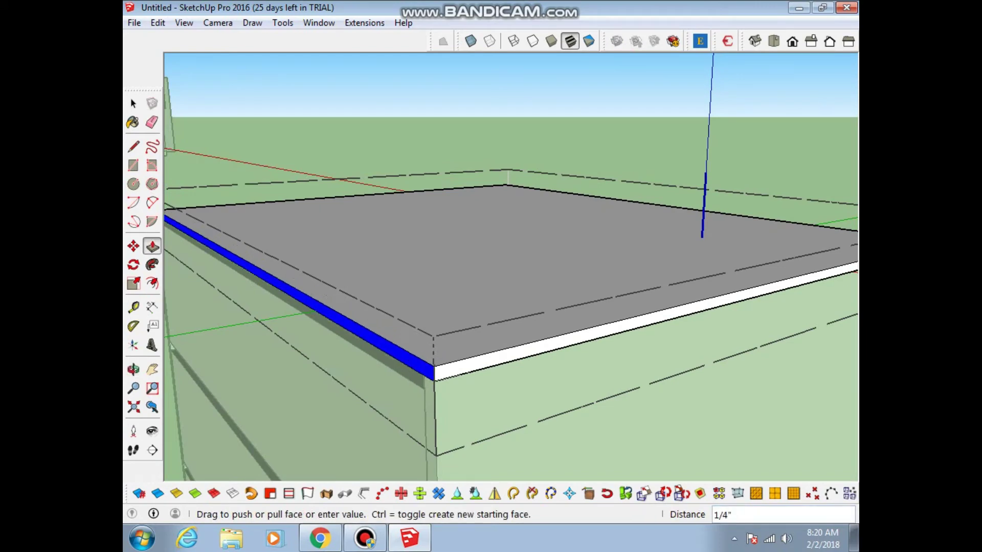
{"action": "key", "text": "Return"}
Push/Pull the slab's front edge face to start the front overhang.
{"action": "mouse_move", "coordinate": [511, 306]}
{"action": "middle_mouse_down"}
{"action": "mouse_move", "coordinate": [557, 255]}
{"action": "mouse_move", "coordinate": [562, 230]}
{"action": "middle_mouse_up"}
{"action": "mouse_move", "coordinate": [358, 306]}
{"action": "middle_mouse_down", "text": "shift"}
{"action": "mouse_move", "coordinate": [506, 283]}
{"action": "mouse_move", "coordinate": [843, 278]}
{"action": "middle_mouse_up", "text": "shift"}
{"action": "middle_click_drag", "start_coordinate": [511, 307], "coordinate": [767, 366], "text": "shift"}
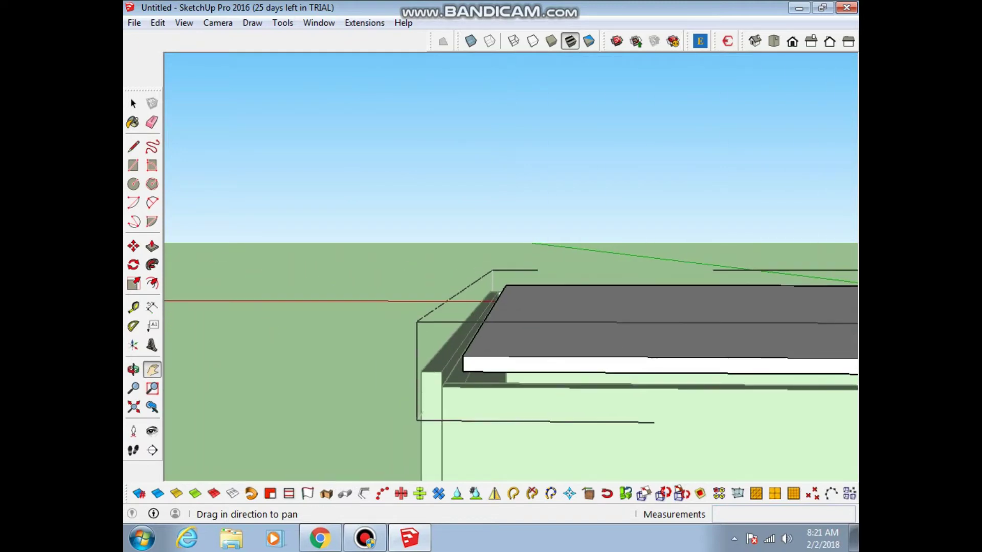
{"action": "middle_click_drag", "start_coordinate": [511, 307], "coordinate": [588, 327]}
{"action": "key", "text": "p"}
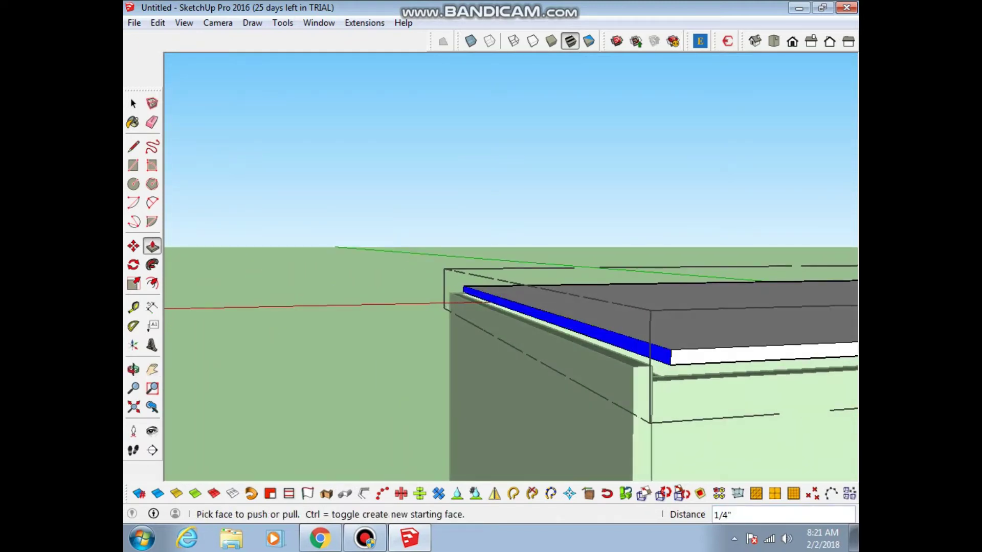
{"action": "left_click", "coordinate": [632, 366]}
{"action": "mouse_move", "coordinate": [632, 366]}
{"action": "middle_mouse_down"}
{"action": "mouse_move", "coordinate": [634, 420]}
{"action": "mouse_move", "coordinate": [562, 409]}
{"action": "middle_mouse_up"}
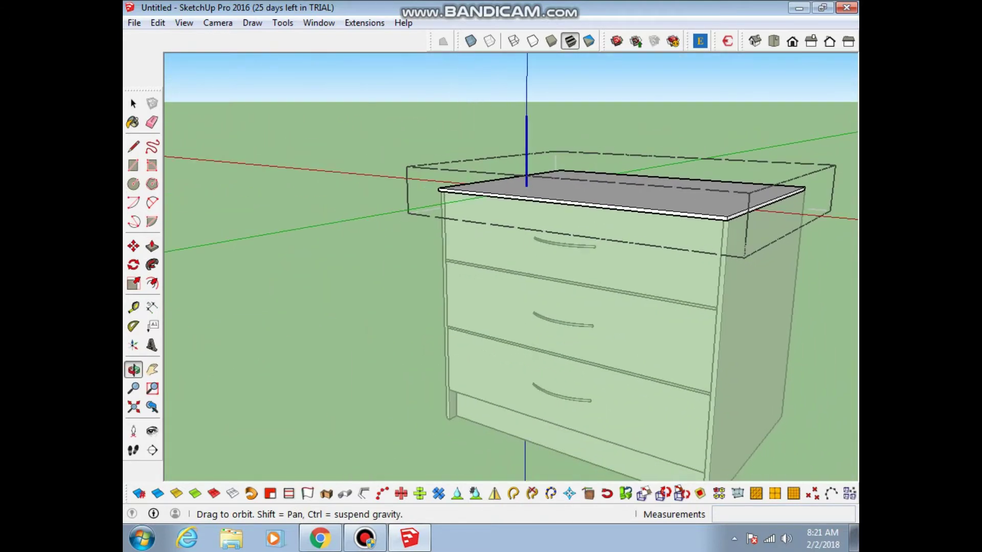
Inside the cabinet body group, pull the thin side face out 1/16", then close the group.
{"action": "key", "text": "Escape"}
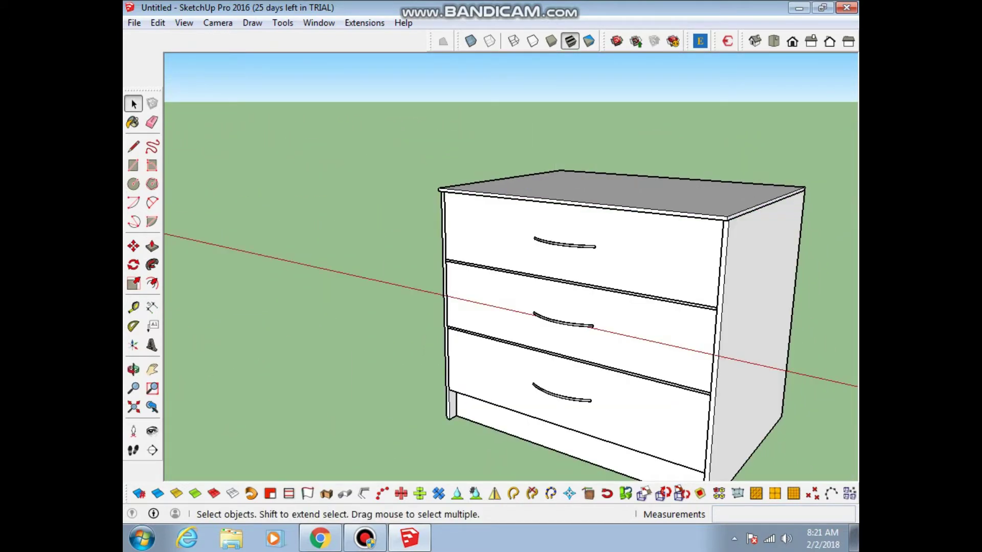
{"action": "middle_click_drag", "start_coordinate": [715, 424], "coordinate": [856, 423]}
{"action": "scroll", "coordinate": [855, 423], "scroll_direction": "up", "scroll_amount": 5}
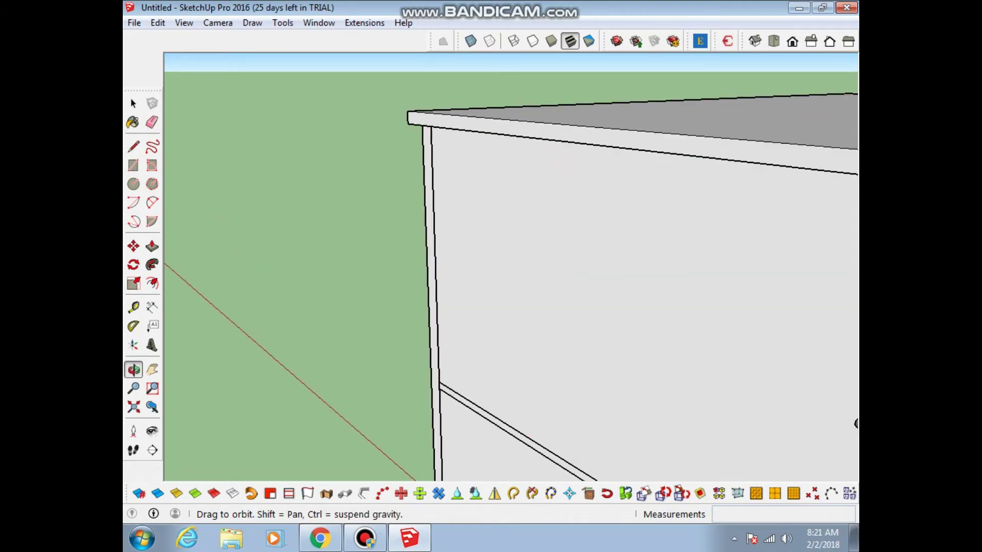
{"action": "key", "text": "space"}
{"action": "key", "text": "p"}
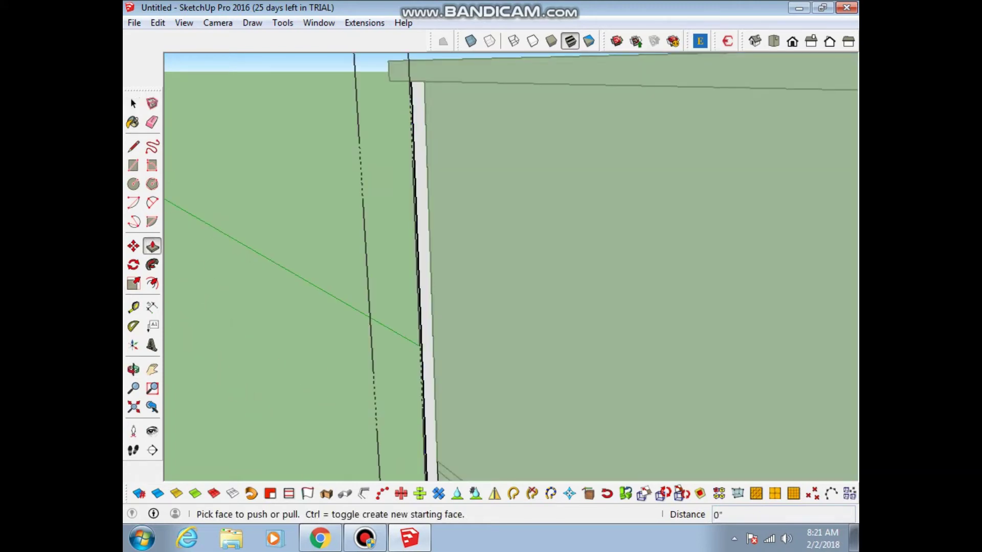
{"action": "scroll", "coordinate": [424, 307], "scroll_direction": "up", "scroll_amount": 1}
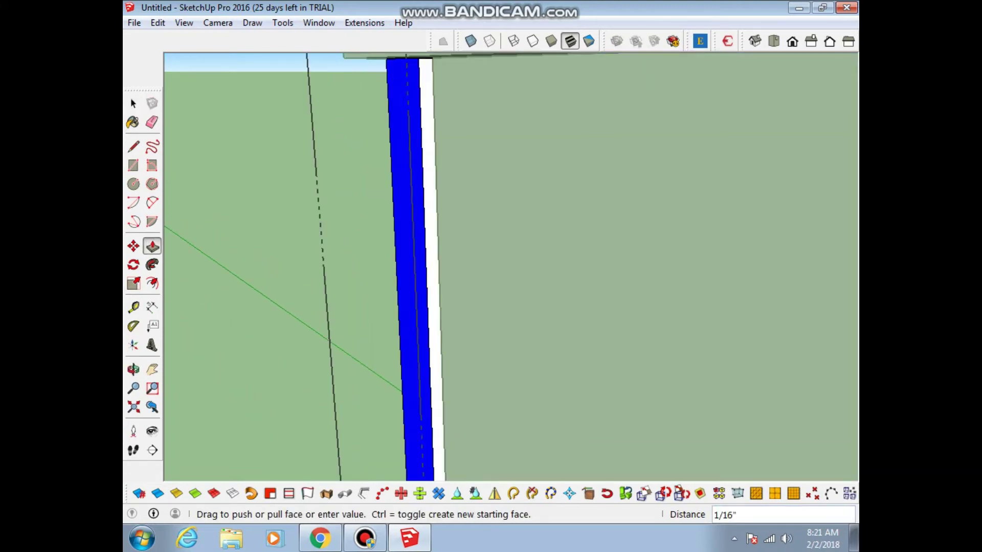
{"action": "left_click", "coordinate": [425, 306]}
{"action": "scroll", "coordinate": [424, 306], "scroll_direction": "down", "scroll_amount": 3}
{"action": "scroll", "coordinate": [425, 307], "scroll_direction": "down", "scroll_amount": 3}
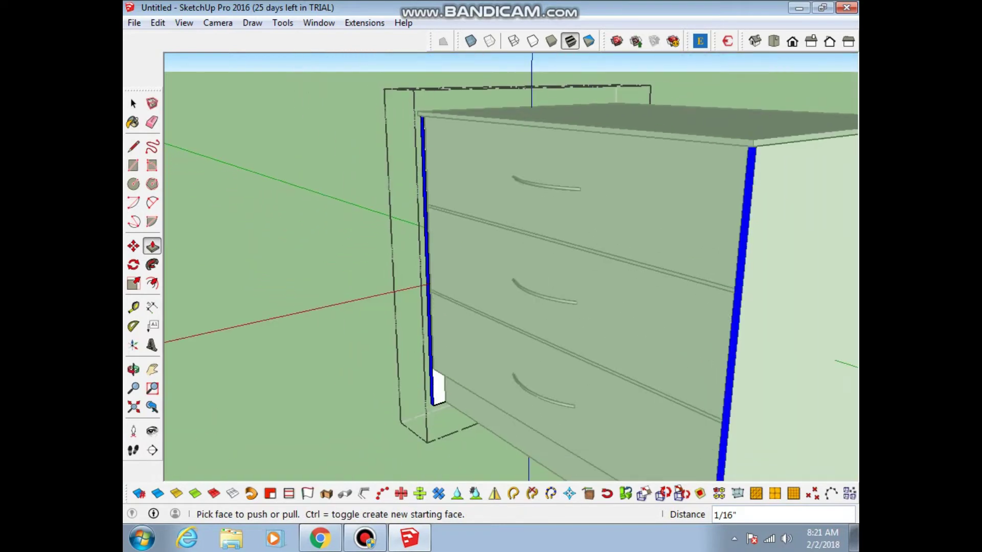
{"action": "key", "text": "space"}
{"action": "key", "text": "Escape"}
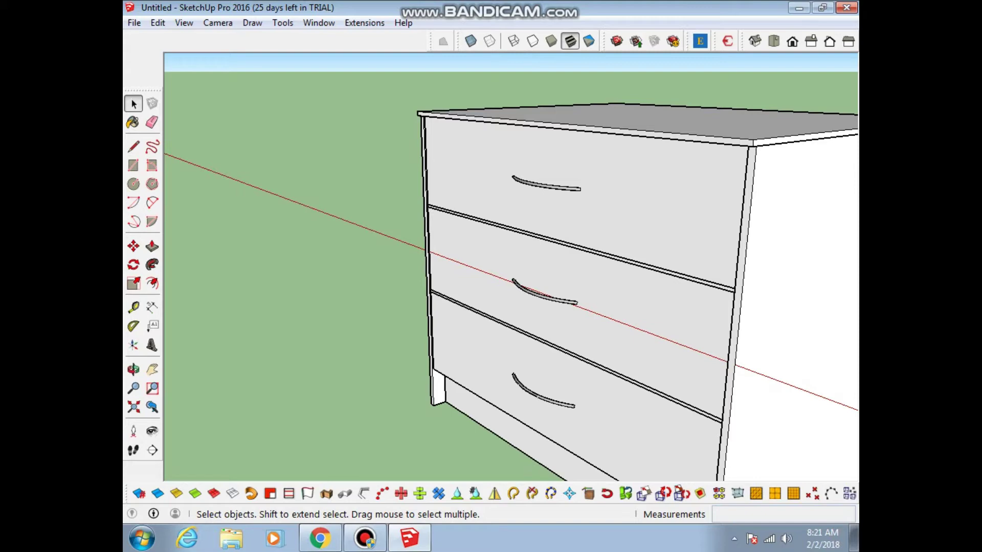
Draw a rectangle beside the chest and push/pull it into a thin 1/4" board.
{"action": "mouse_move", "coordinate": [512, 266]}
{"action": "left_mouse_down"}
{"action": "mouse_move", "coordinate": [440, 266]}
{"action": "mouse_move", "coordinate": [697, 266]}
{"action": "left_mouse_up"}
{"action": "key", "text": "h"}
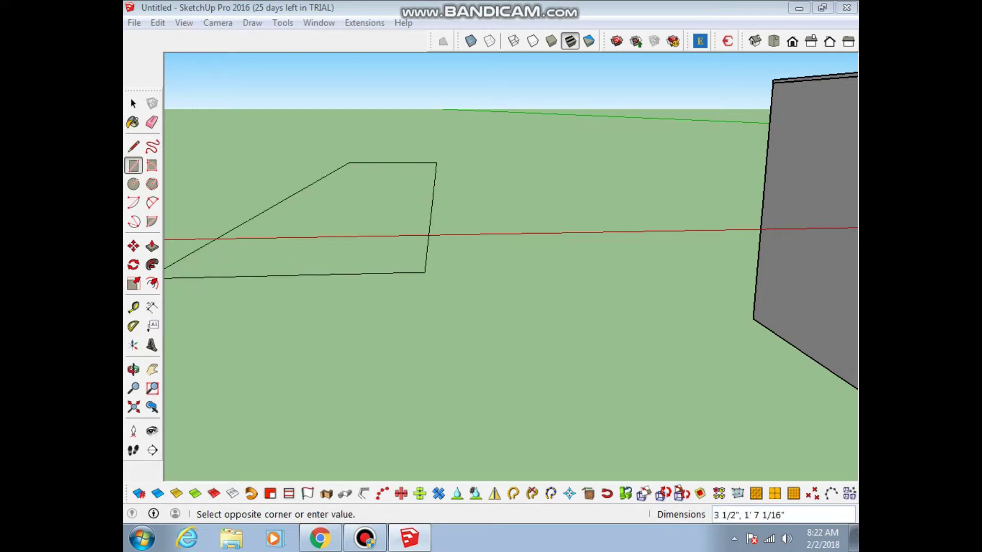
{"action": "middle_click_drag", "start_coordinate": [511, 286], "coordinate": [512, 204]}
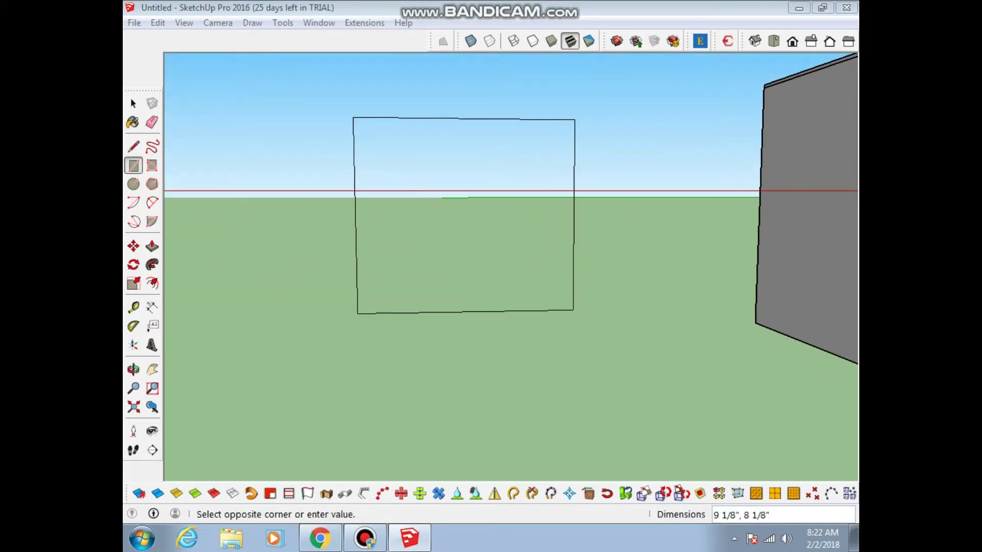
{"action": "left_click", "coordinate": [575, 319]}
{"action": "middle_click_drag", "start_coordinate": [525, 310], "coordinate": [512, 215]}
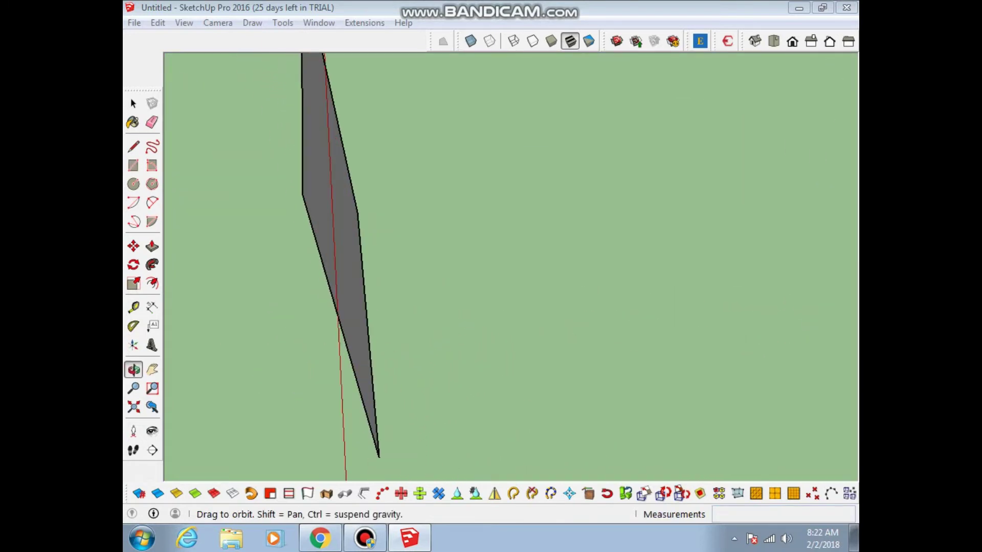
{"action": "key", "text": "p"}
{"action": "left_click", "coordinate": [340, 256]}
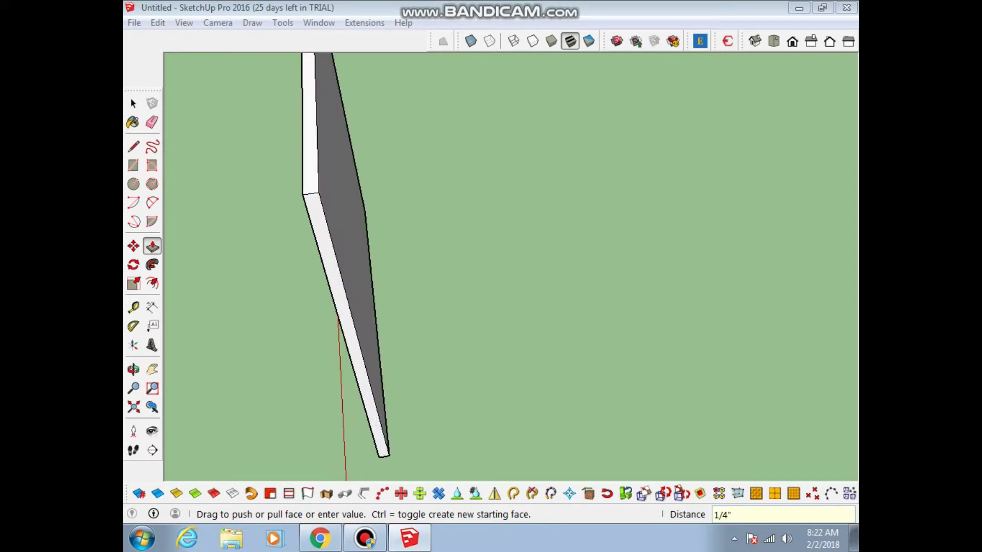
{"action": "scroll", "coordinate": [329, 258], "scroll_direction": "down", "scroll_amount": 2}
{"action": "key", "text": "space"}
Select the whole new board and make it a component.
{"action": "left_click_drag", "start_coordinate": [325, 113], "coordinate": [366, 379]}
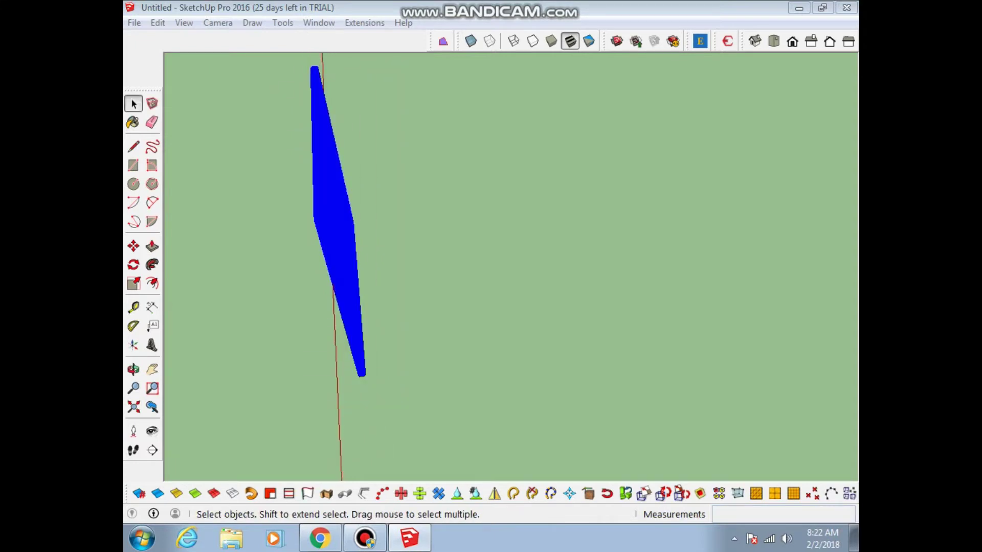
{"action": "right_click", "coordinate": [357, 54]}
{"action": "left_click", "coordinate": [420, 163]}
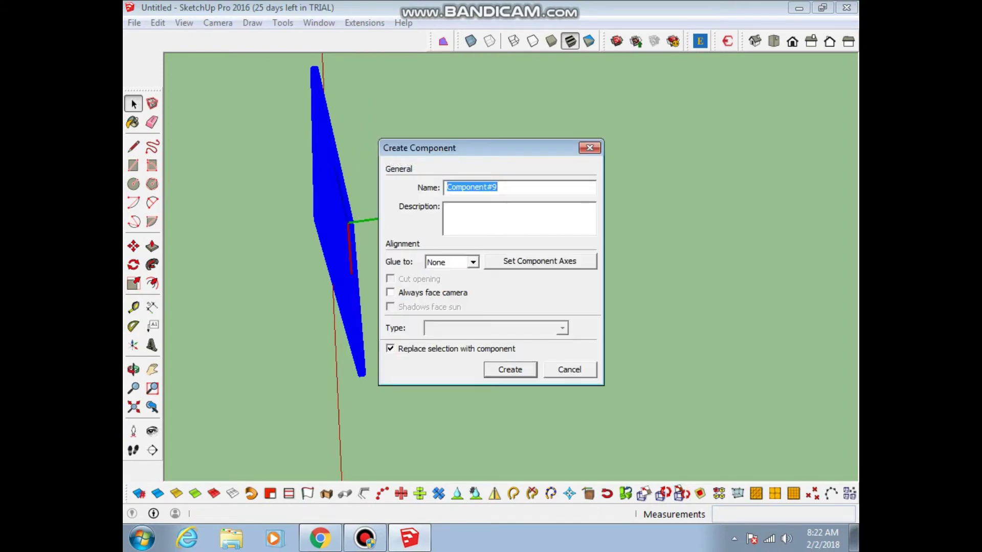
{"action": "key", "text": "Return"}
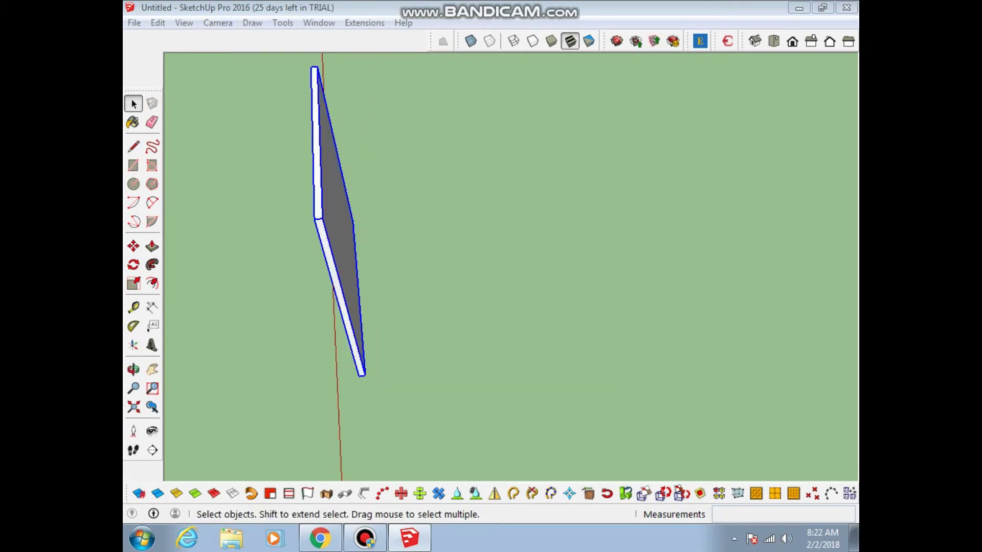
{"action": "key", "text": "m"}
{"action": "scroll", "coordinate": [328, 248], "scroll_direction": "down", "scroll_amount": 3}
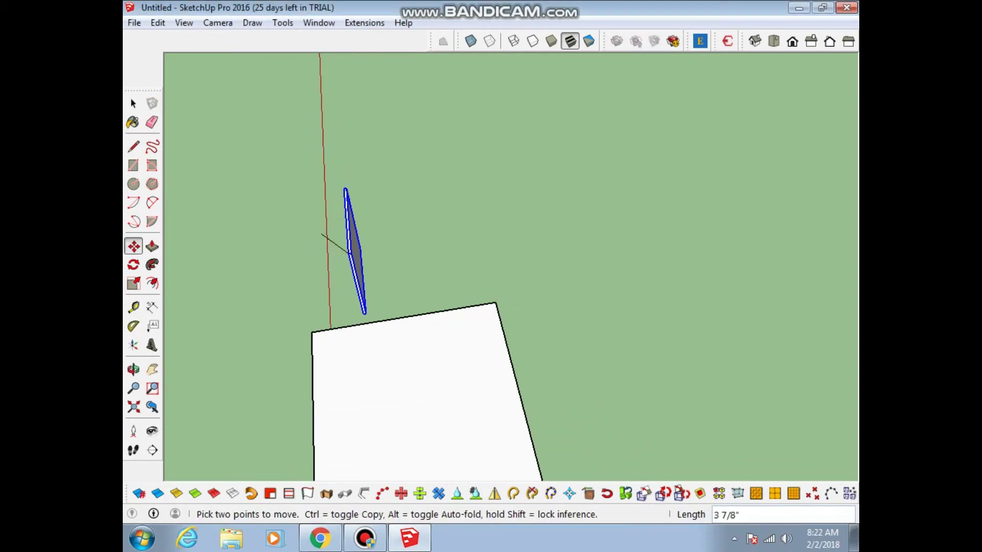
Extrude the board component's face outward toward the cabinet.
{"action": "mouse_move", "coordinate": [358, 245]}
{"action": "middle_mouse_down", "text": "shift"}
{"action": "mouse_move", "coordinate": [345, 315]}
{"action": "mouse_move", "coordinate": [358, 307]}
{"action": "middle_mouse_up", "text": "shift"}
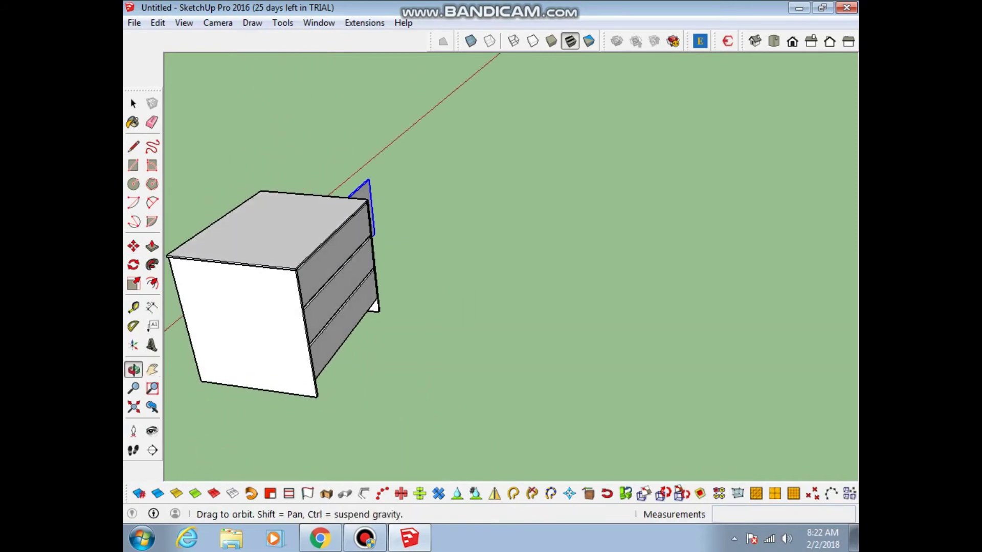
{"action": "scroll", "coordinate": [358, 307], "scroll_direction": "up", "scroll_amount": 5}
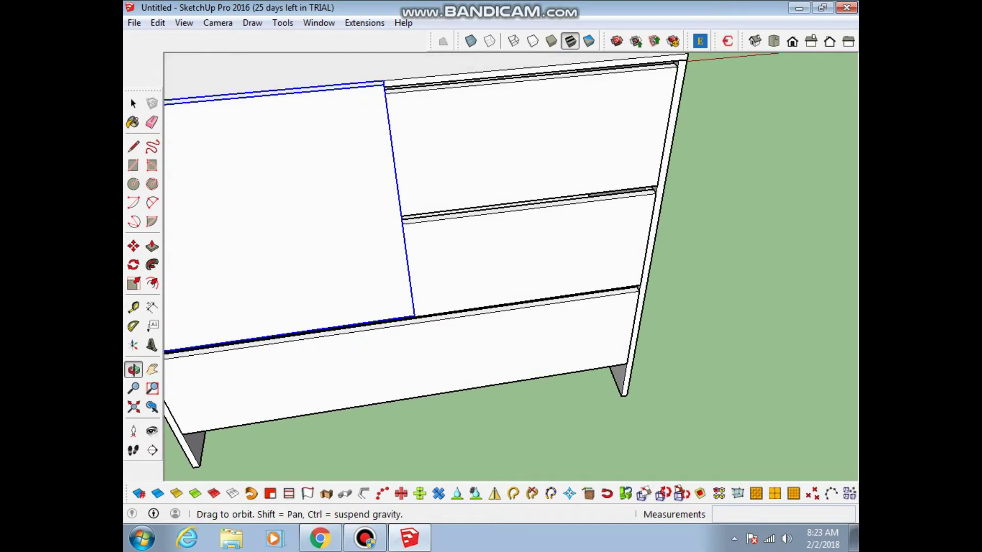
{"action": "left_click_drag", "start_coordinate": [361, 268], "coordinate": [388, 246]}
{"action": "key", "text": "space"}
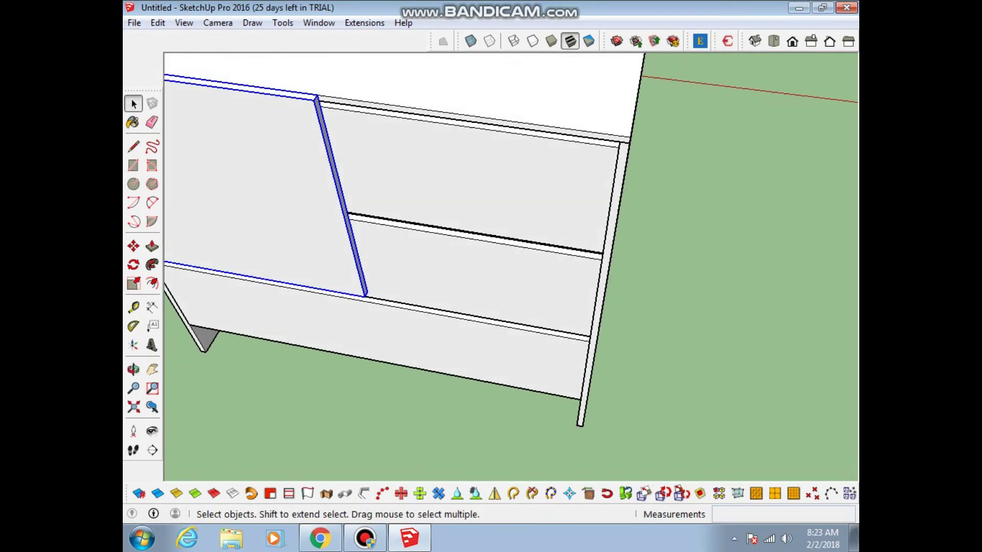
{"action": "key", "text": "Return"}
{"action": "key", "text": "p"}
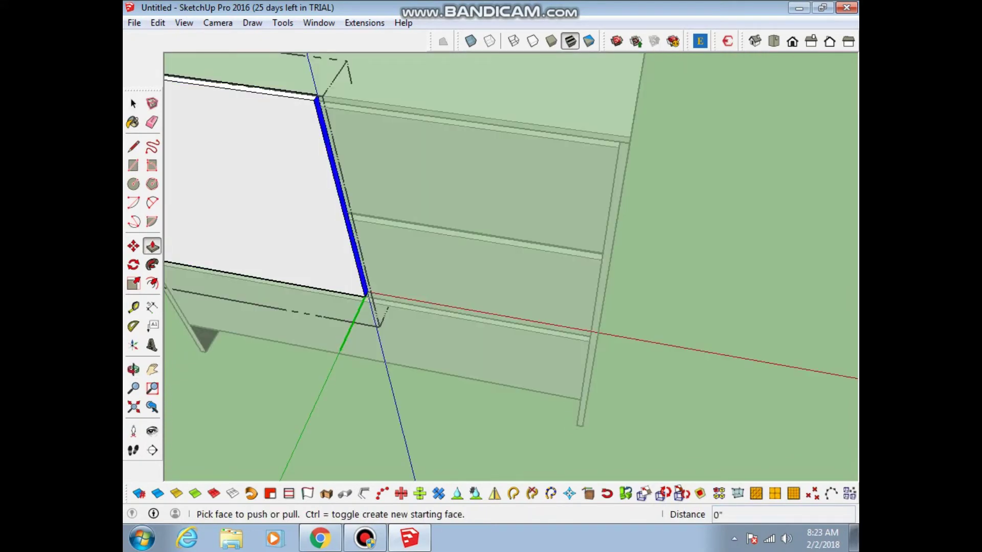
{"action": "left_click_drag", "start_coordinate": [341, 197], "coordinate": [613, 239]}
{"action": "key", "text": "o"}
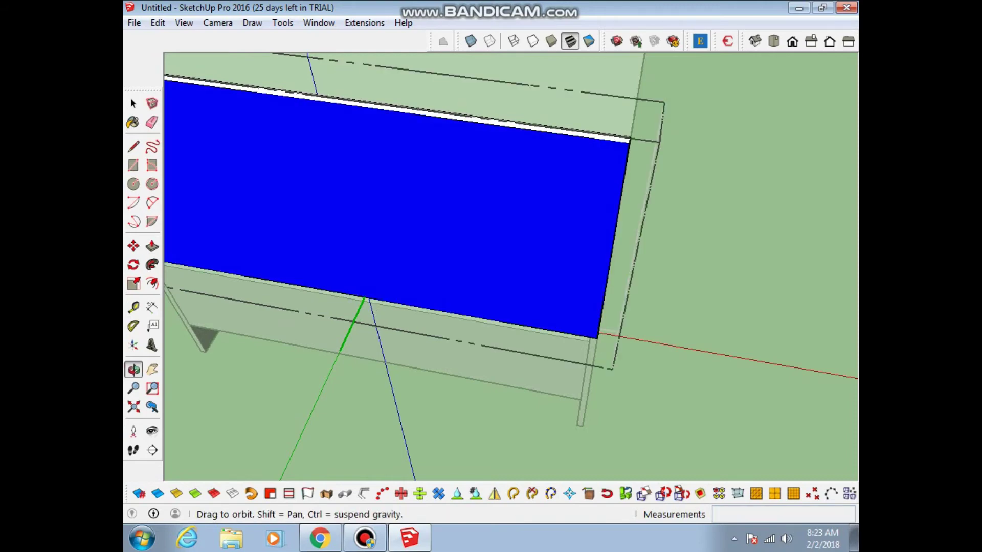
Pull the side panel face to the cabinet's full depth and exit the component.
{"action": "left_click_drag", "start_coordinate": [511, 307], "coordinate": [536, 153]}
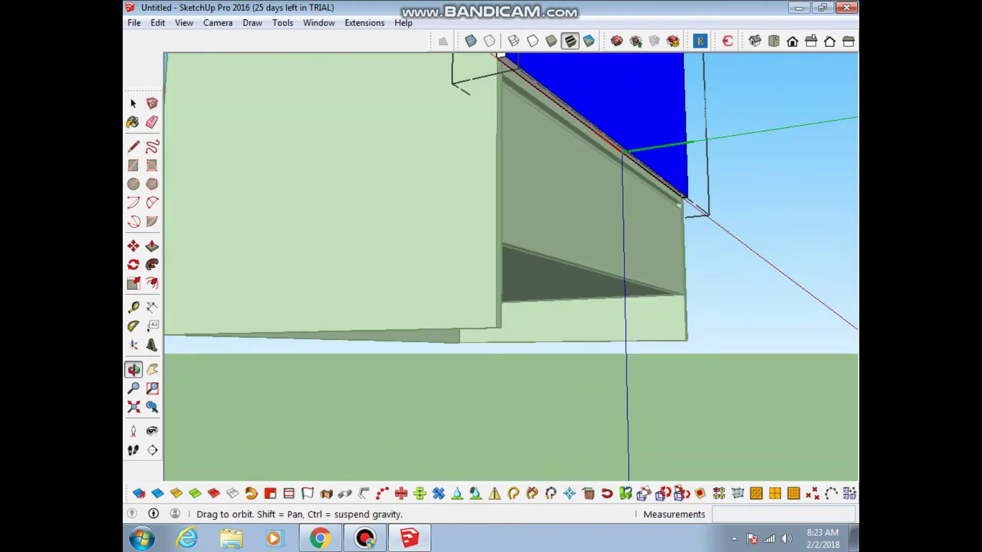
{"action": "key", "text": "p"}
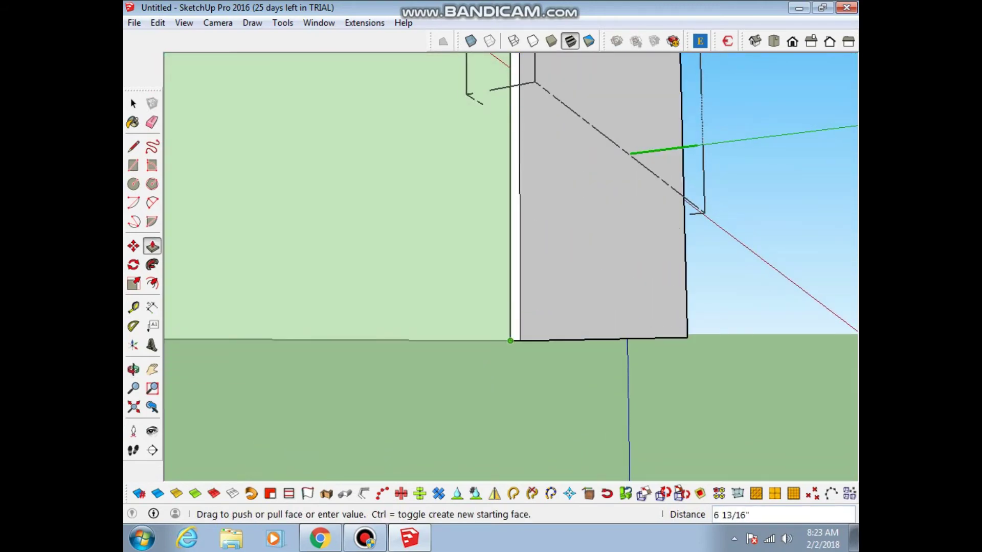
{"action": "mouse_move", "coordinate": [675, 204]}
{"action": "left_mouse_down"}
{"action": "mouse_move", "coordinate": [680, 338]}
{"action": "mouse_move", "coordinate": [562, 205]}
{"action": "left_mouse_up"}
{"action": "key", "text": "o"}
{"action": "mouse_move", "coordinate": [511, 266]}
{"action": "left_mouse_down"}
{"action": "mouse_move", "coordinate": [409, 307]}
{"action": "mouse_move", "coordinate": [511, 286]}
{"action": "mouse_move", "coordinate": [521, 245]}
{"action": "mouse_move", "coordinate": [614, 230]}
{"action": "mouse_move", "coordinate": [501, 238]}
{"action": "left_mouse_up"}
{"action": "key", "text": "space"}
{"action": "left_click", "coordinate": [665, 384]}
Import the 0010-dark-wood-texture-seamless JPEG as a texture and try it on the chest's front.
{"action": "left_click", "coordinate": [134, 22]}
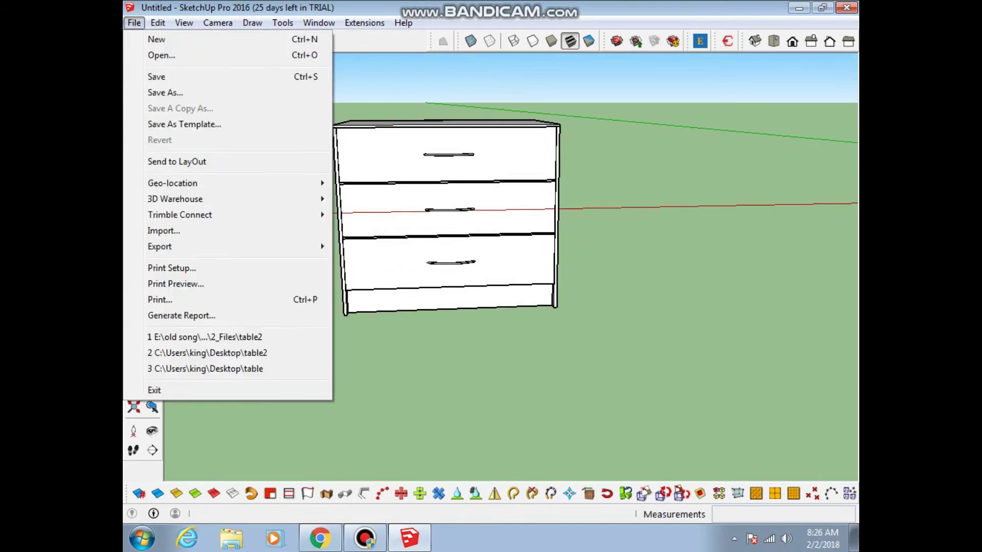
{"action": "left_click", "coordinate": [164, 231]}
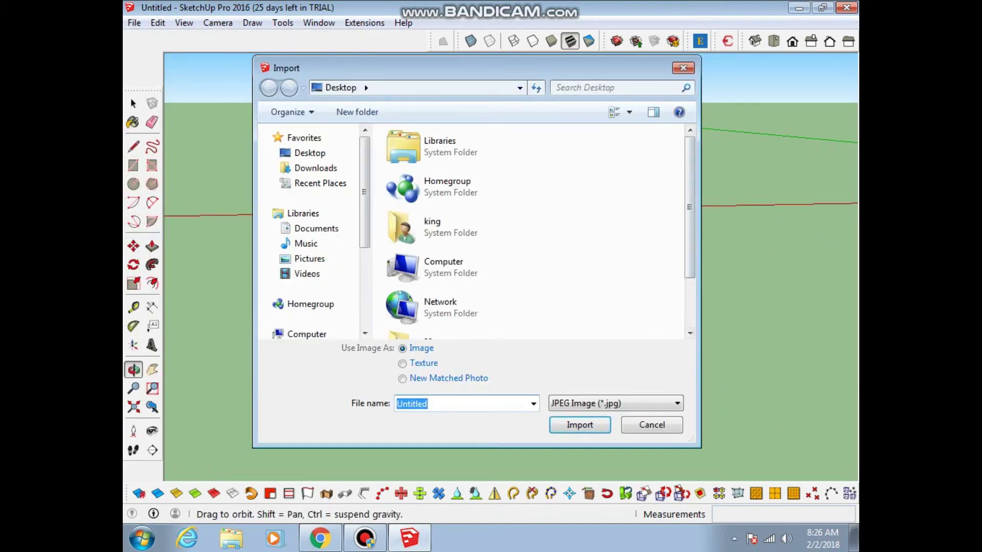
{"action": "scroll", "coordinate": [473, 287], "scroll_direction": "down", "scroll_amount": 2}
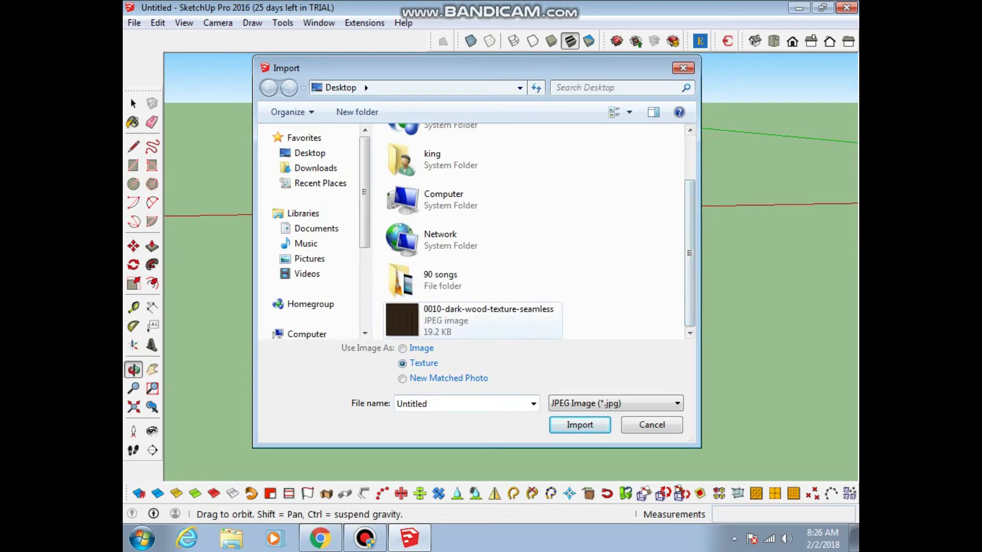
{"action": "left_click", "coordinate": [460, 320]}
{"action": "left_click", "coordinate": [579, 425]}
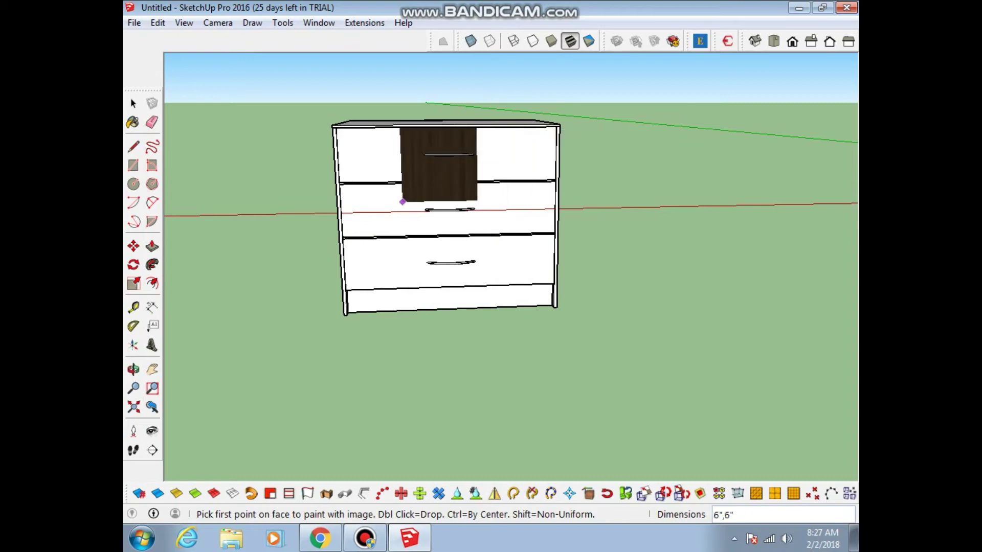
{"action": "scroll", "coordinate": [345, 153], "scroll_direction": "up", "scroll_amount": 2}
{"action": "scroll", "coordinate": [313, 83], "scroll_direction": "up", "scroll_amount": 4}
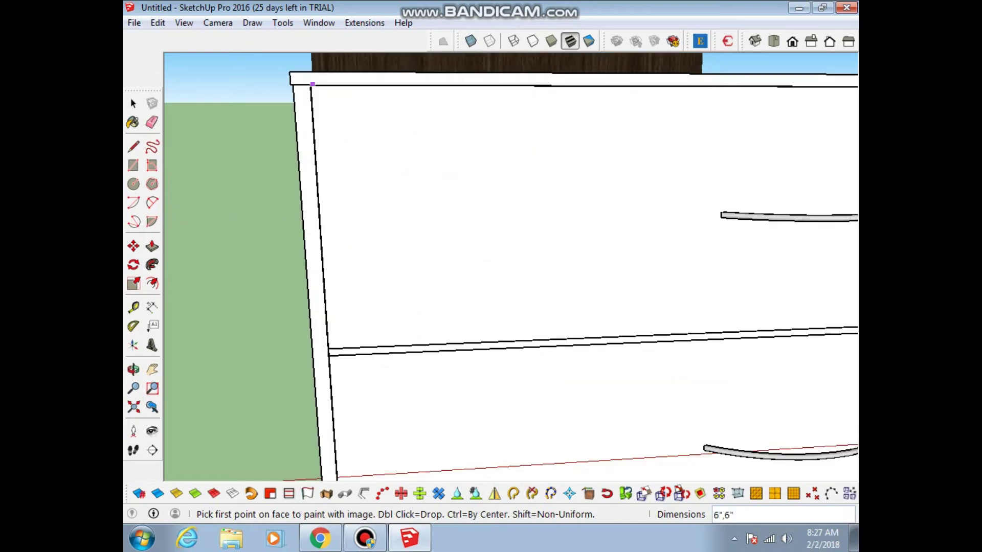
{"action": "scroll", "coordinate": [312, 83], "scroll_direction": "up", "scroll_amount": 2}
{"action": "scroll", "coordinate": [306, 69], "scroll_direction": "up", "scroll_amount": 2}
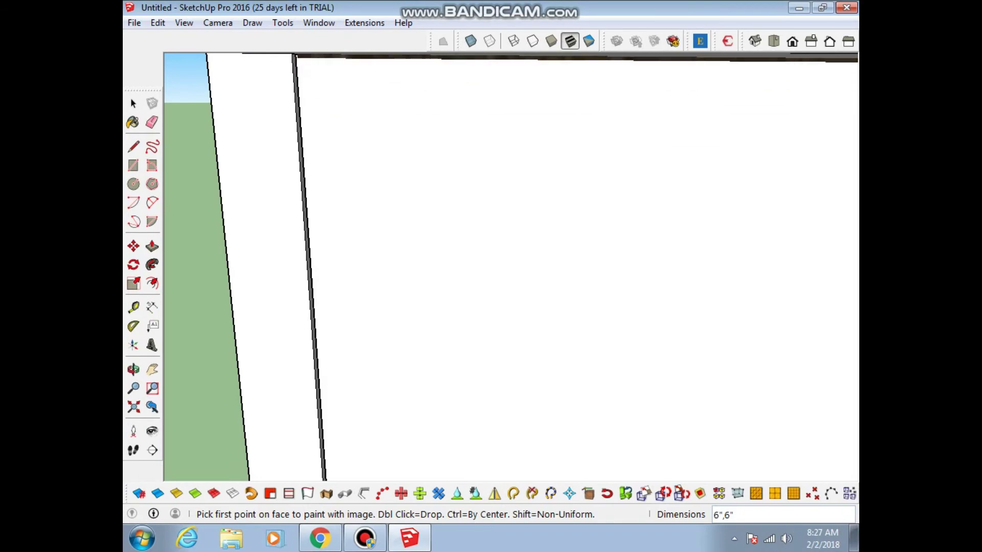
{"action": "scroll", "coordinate": [297, 102], "scroll_direction": "down", "scroll_amount": 2}
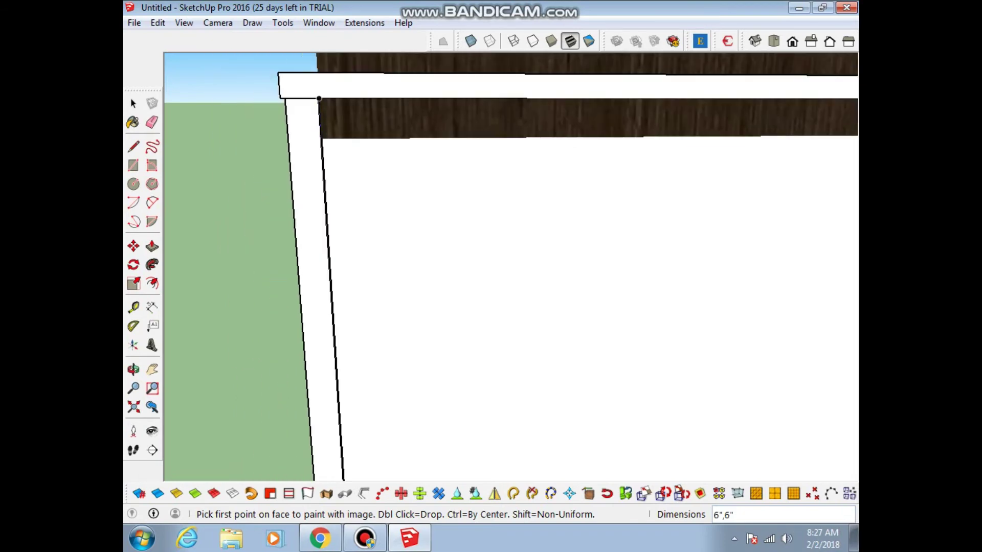
{"action": "mouse_move", "coordinate": [290, 164]}
{"action": "middle_mouse_down"}
{"action": "mouse_move", "coordinate": [358, 205]}
{"action": "mouse_move", "coordinate": [532, 265]}
{"action": "middle_mouse_up"}
Select the whole chest and explode it into separate parts.
{"action": "scroll", "coordinate": [532, 265], "scroll_direction": "down", "scroll_amount": 2}
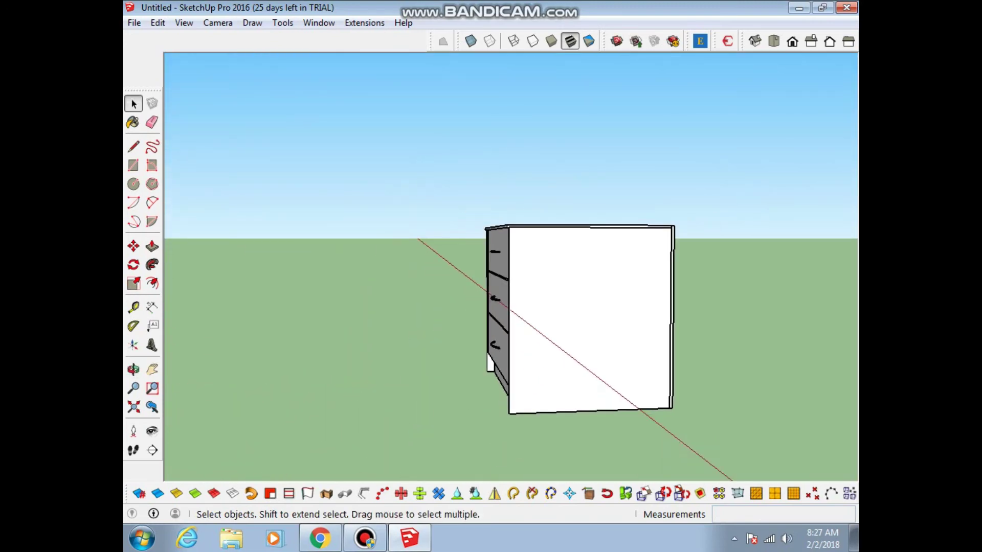
{"action": "left_click_drag", "start_coordinate": [695, 453], "coordinate": [696, 453]}
{"action": "right_click", "coordinate": [591, 332]}
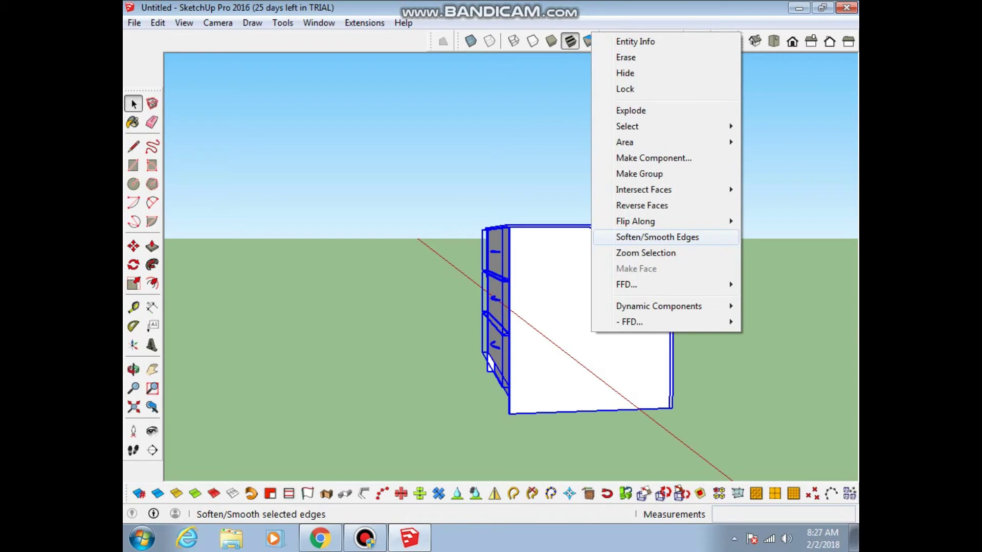
{"action": "left_click", "coordinate": [630, 110]}
Re-import the dark-wood JPEG as a texture and stretch it corner to corner across the side panel.
{"action": "scroll", "coordinate": [524, 273], "scroll_direction": "up", "scroll_amount": 2}
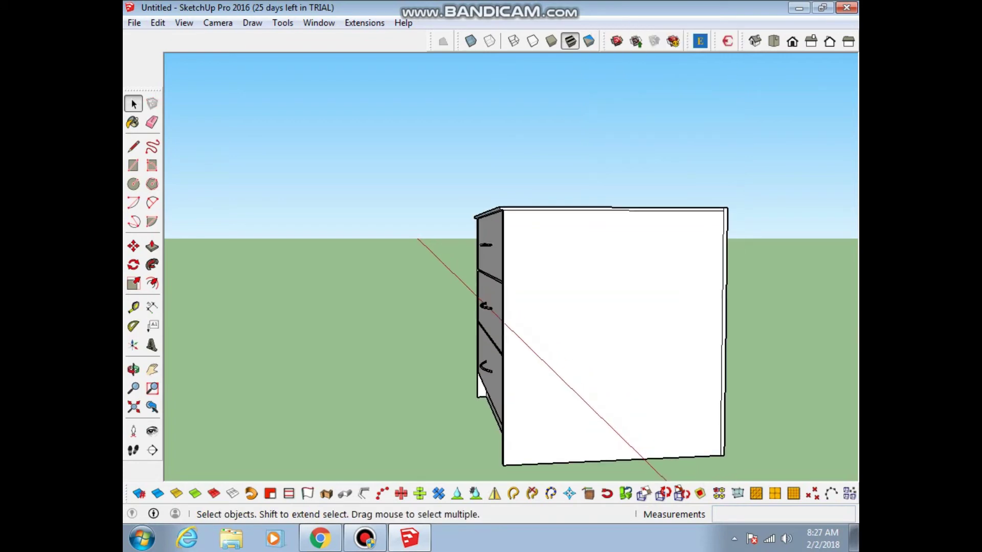
{"action": "left_click", "coordinate": [134, 22]}
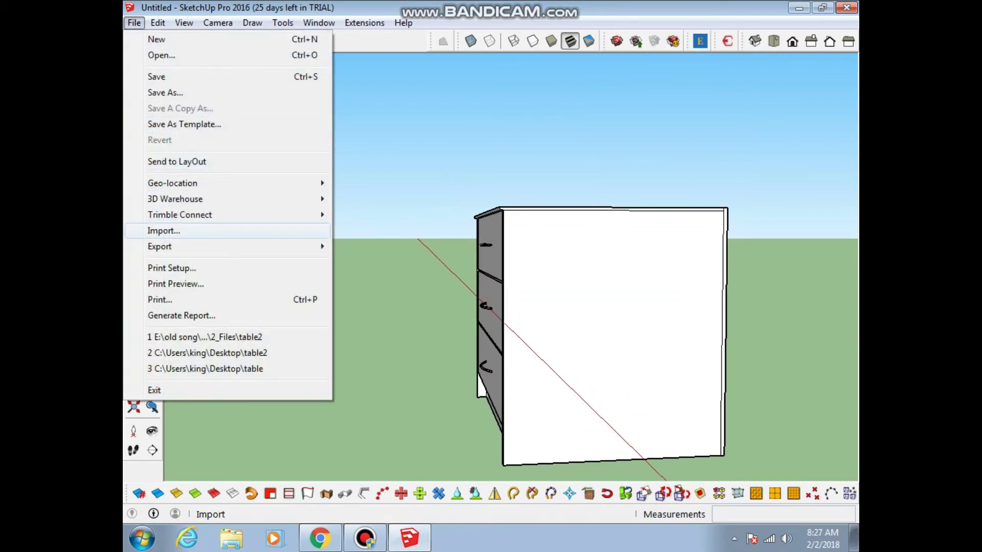
{"action": "left_click", "coordinate": [163, 231]}
{"action": "double_click", "coordinate": [488, 319]}
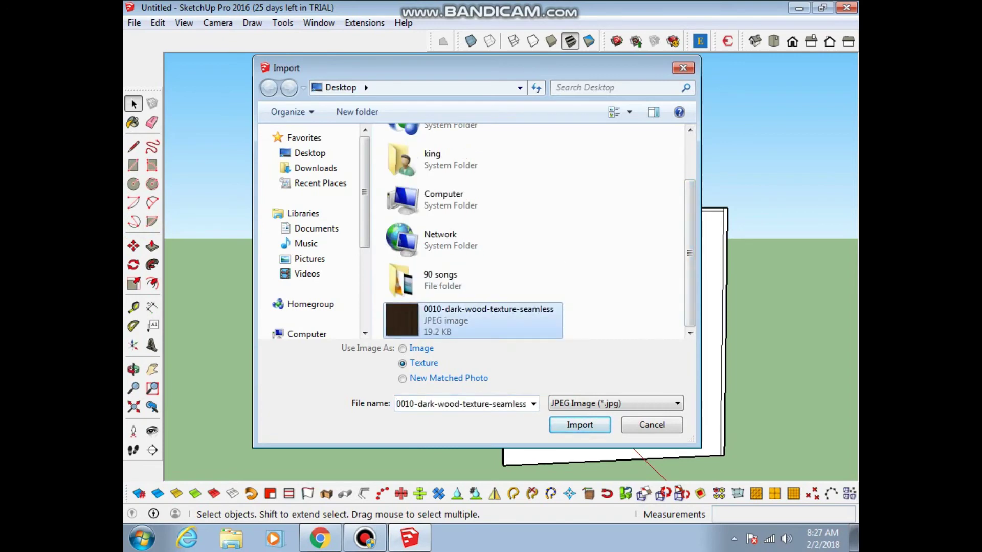
{"action": "scroll", "coordinate": [511, 252], "scroll_direction": "up", "scroll_amount": 3}
{"action": "left_click", "coordinate": [486, 171]}
{"action": "scroll", "coordinate": [487, 171], "scroll_direction": "down", "scroll_amount": 2}
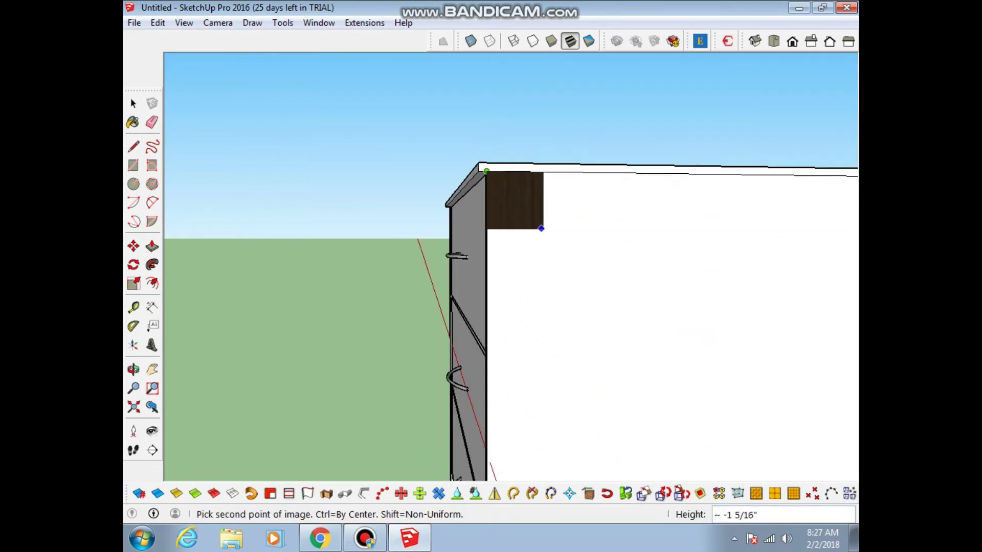
{"action": "scroll", "coordinate": [501, 215], "scroll_direction": "down", "scroll_amount": 3}
{"action": "scroll", "coordinate": [665, 358], "scroll_direction": "up", "scroll_amount": 2}
{"action": "left_click", "coordinate": [685, 388]}
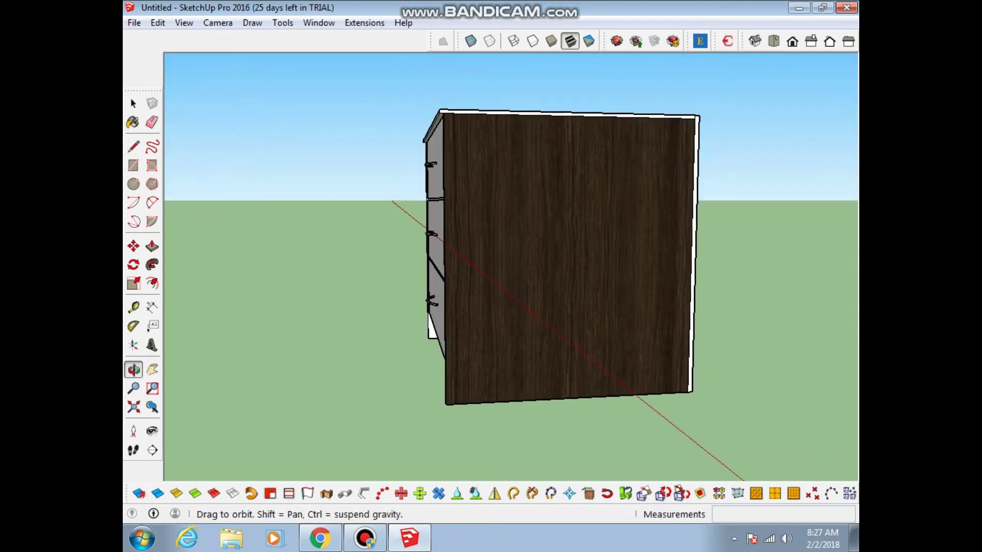
{"action": "middle_click_drag", "start_coordinate": [460, 204], "coordinate": [639, 306]}
Sample the side panel's dark wood and paint the top, three drawer fronts and plinth.
{"action": "left_click", "coordinate": [133, 122]}
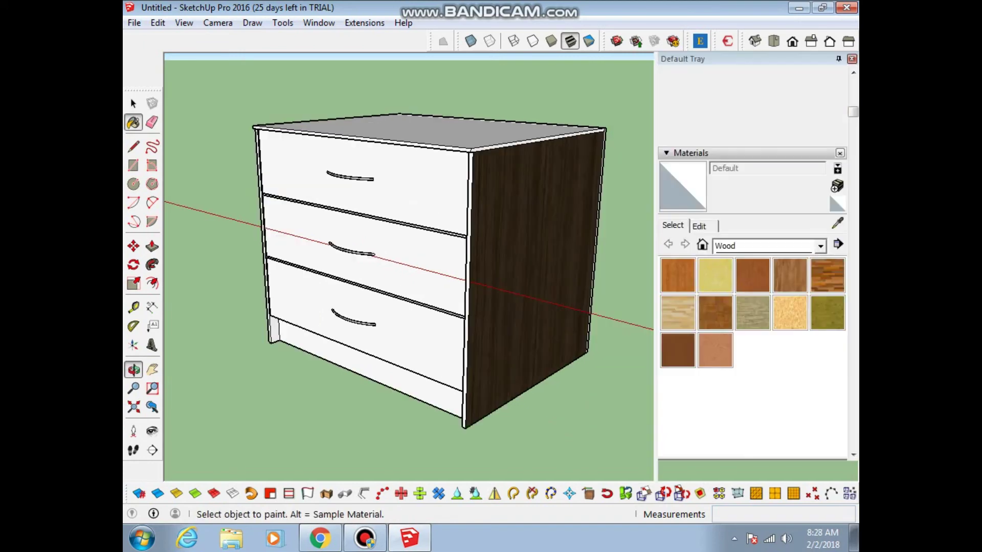
{"action": "left_click", "coordinate": [531, 256], "text": "alt"}
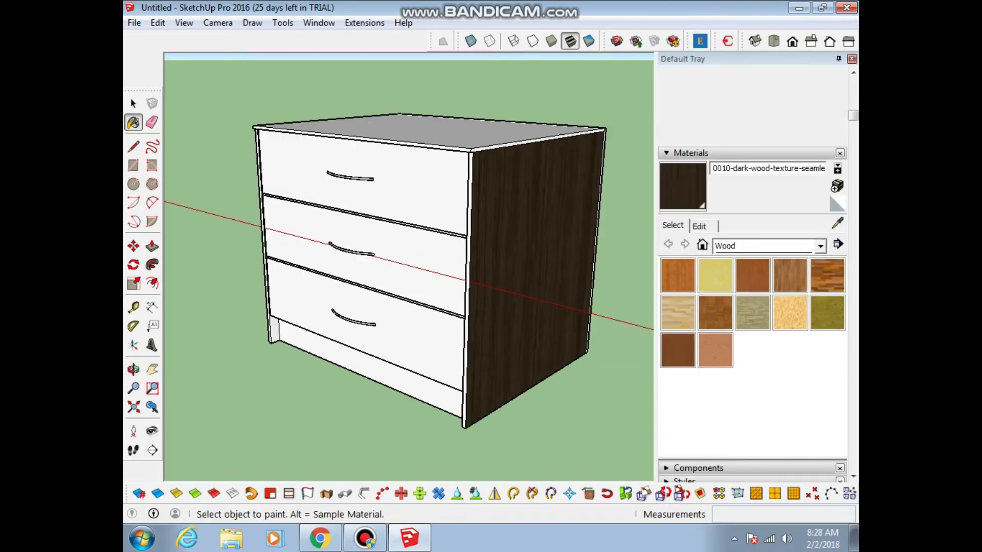
{"action": "left_click", "coordinate": [429, 134]}
{"action": "left_click", "coordinate": [398, 184]}
{"action": "left_click", "coordinate": [399, 259]}
{"action": "left_click", "coordinate": [366, 319]}
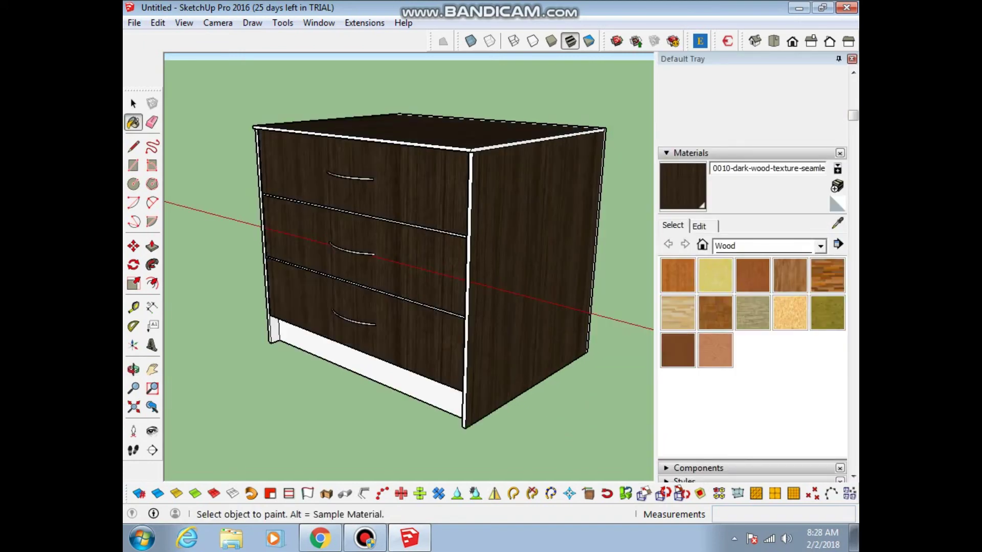
{"action": "left_click", "coordinate": [368, 366]}
Select the connected cabinet carcass and paint it dark wood, checking the underside.
{"action": "key", "text": "space"}
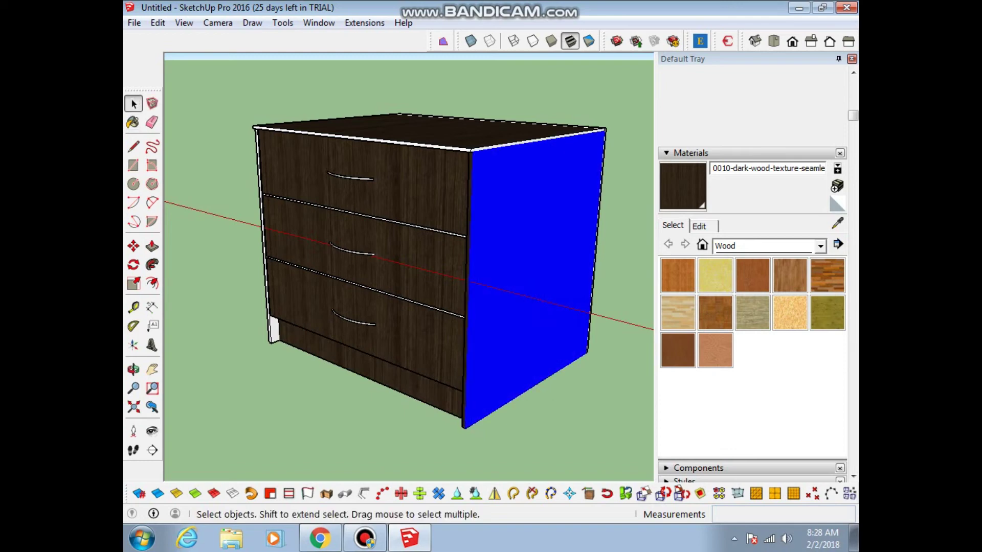
{"action": "triple_click", "coordinate": [536, 255]}
{"action": "key", "text": "b"}
{"action": "left_click", "coordinate": [537, 255]}
{"action": "key", "text": "space"}
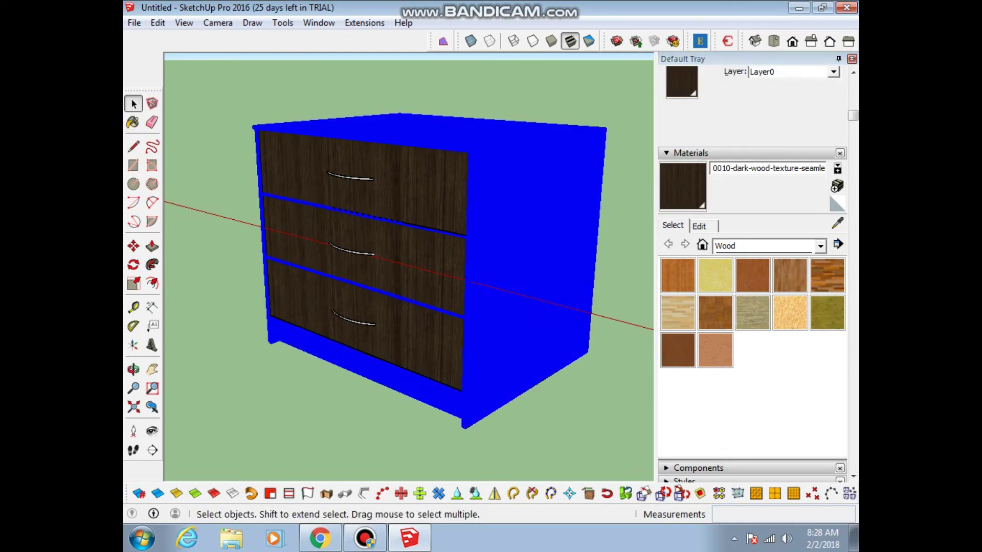
{"action": "middle_click_drag", "start_coordinate": [409, 307], "coordinate": [409, 215]}
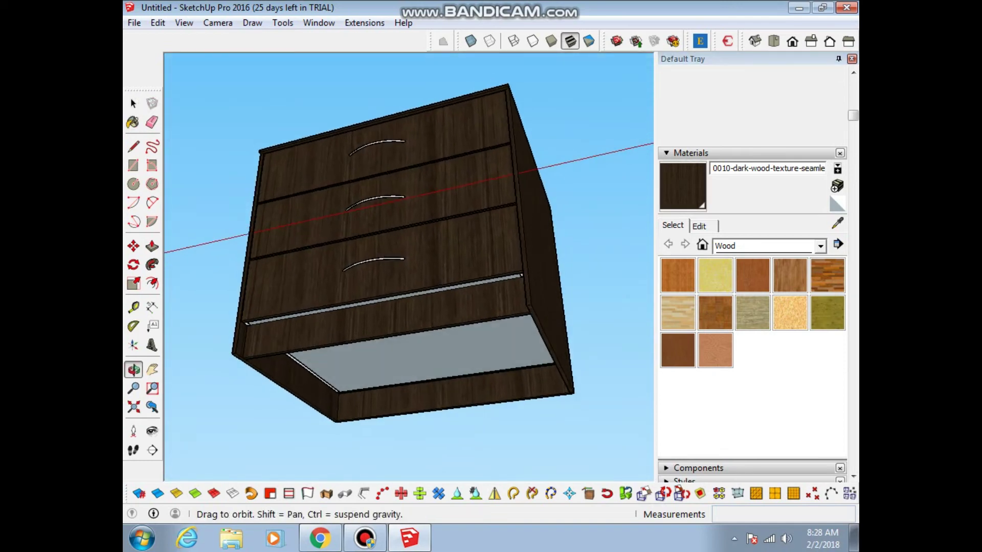
{"action": "key", "text": "ctrl+z"}
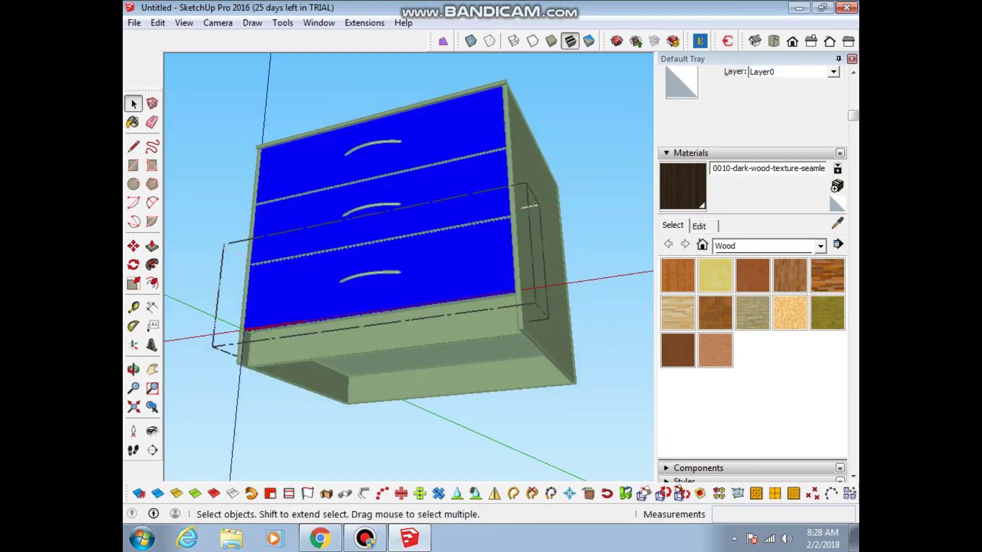
{"action": "key", "text": "ctrl+z"}
{"action": "key", "text": "ctrl+y"}
{"action": "key", "text": "ctrl+y"}
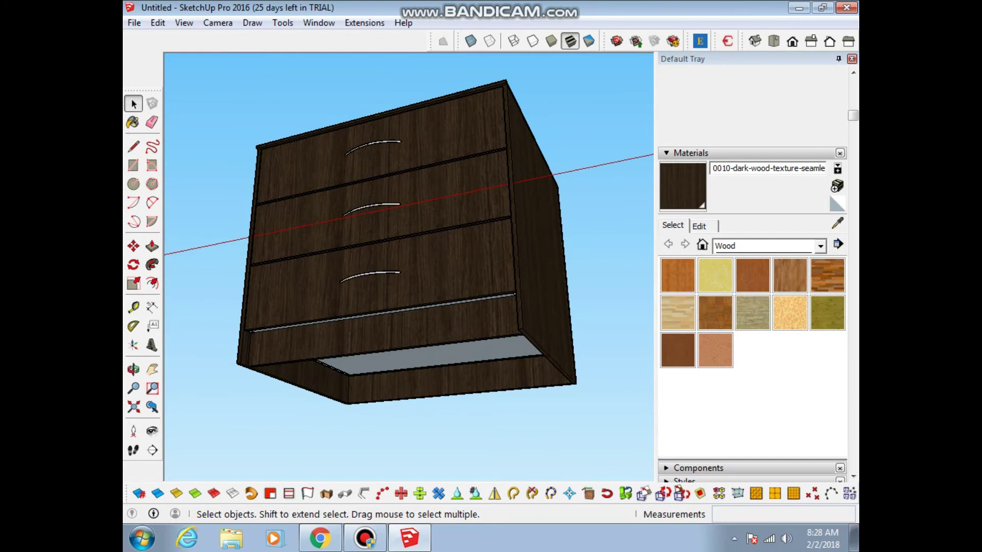
Paint the leftover thin grey strip under the chest with the dark-wood material.
{"action": "key", "text": "b"}
{"action": "scroll", "coordinate": [503, 332], "scroll_direction": "up", "scroll_amount": 3}
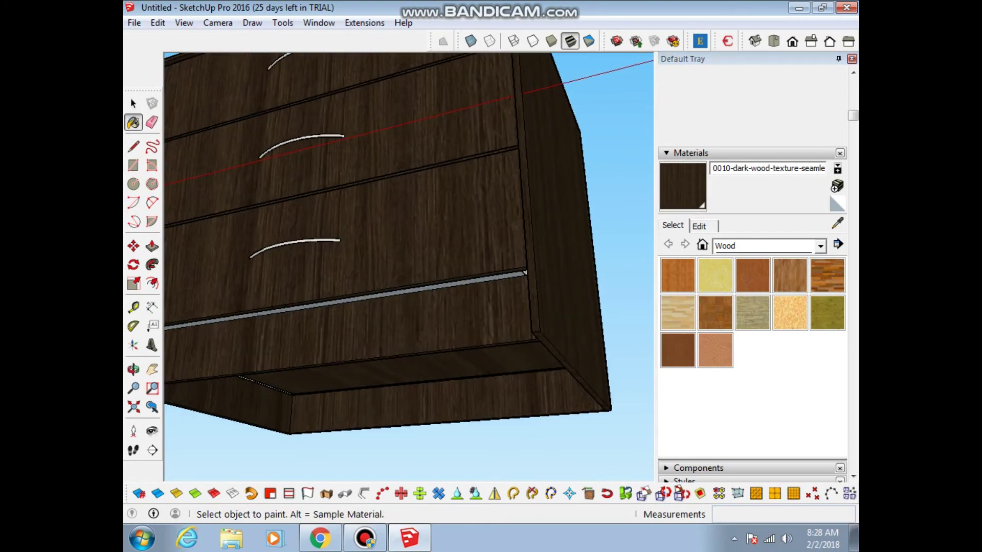
{"action": "scroll", "coordinate": [524, 272], "scroll_direction": "up", "scroll_amount": 2}
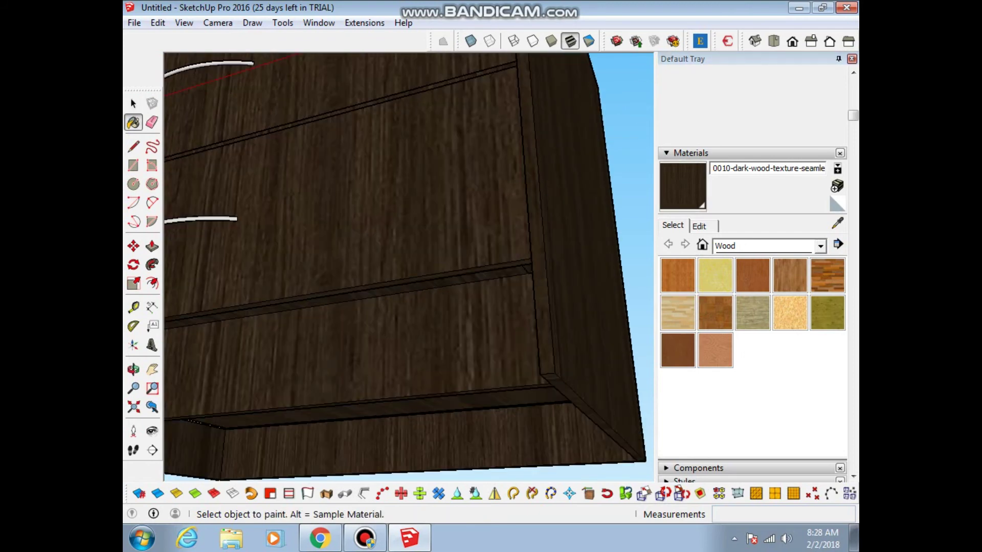
{"action": "scroll", "coordinate": [409, 265], "scroll_direction": "down", "scroll_amount": 5}
{"action": "middle_click_drag", "start_coordinate": [409, 204], "coordinate": [409, 127]}
{"action": "scroll", "coordinate": [409, 265], "scroll_direction": "up", "scroll_amount": 3}
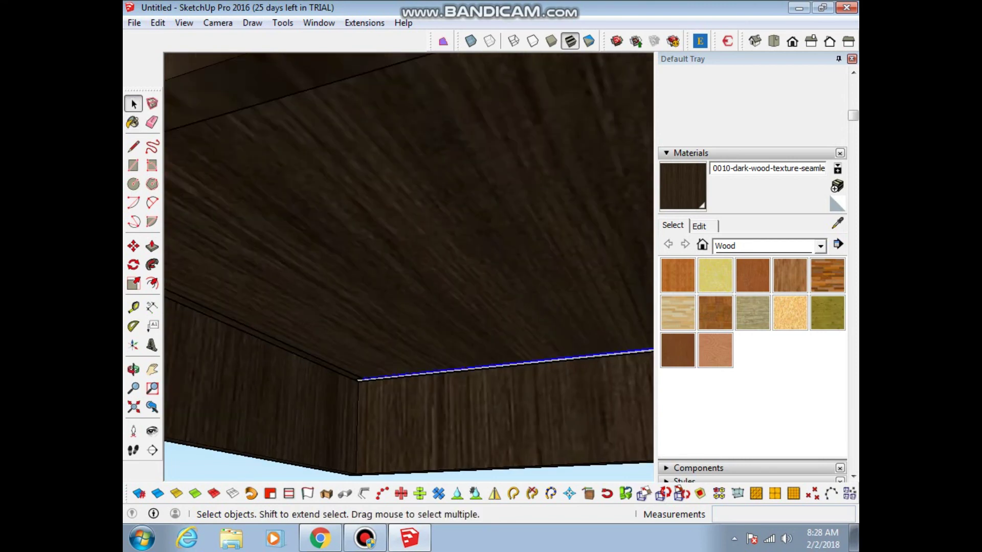
{"action": "key", "text": "ctrl+a"}
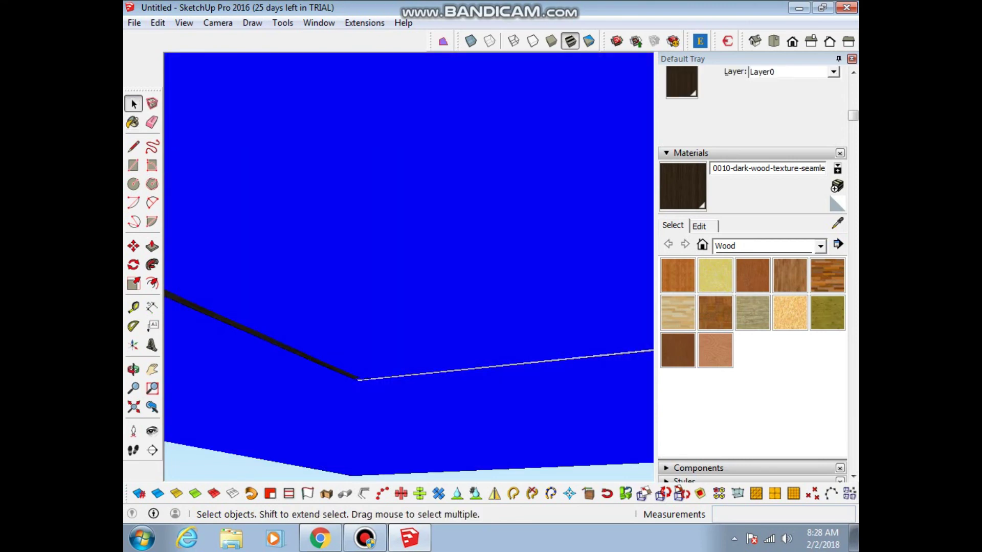
{"action": "scroll", "coordinate": [409, 266], "scroll_direction": "up", "scroll_amount": 3}
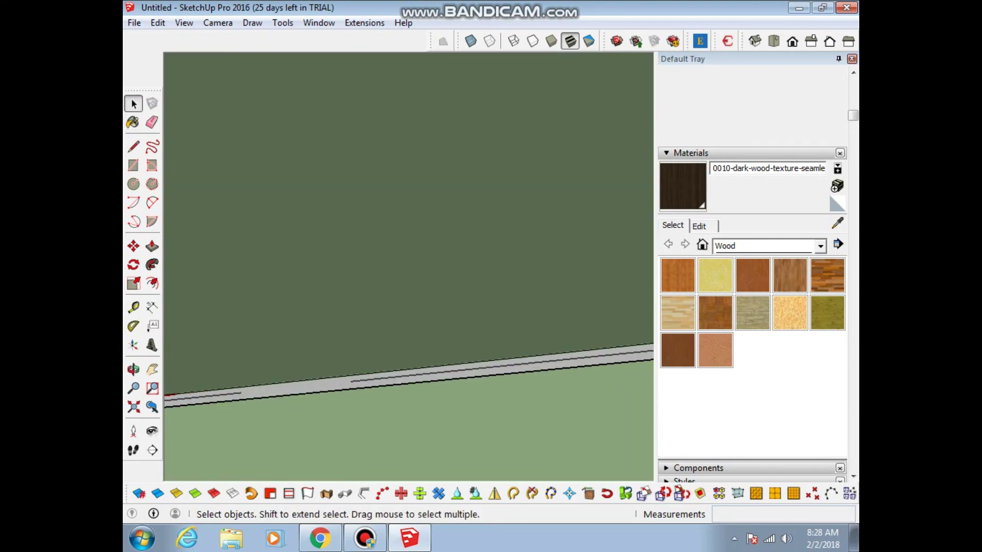
{"action": "left_click", "coordinate": [409, 377]}
{"action": "key", "text": "space"}
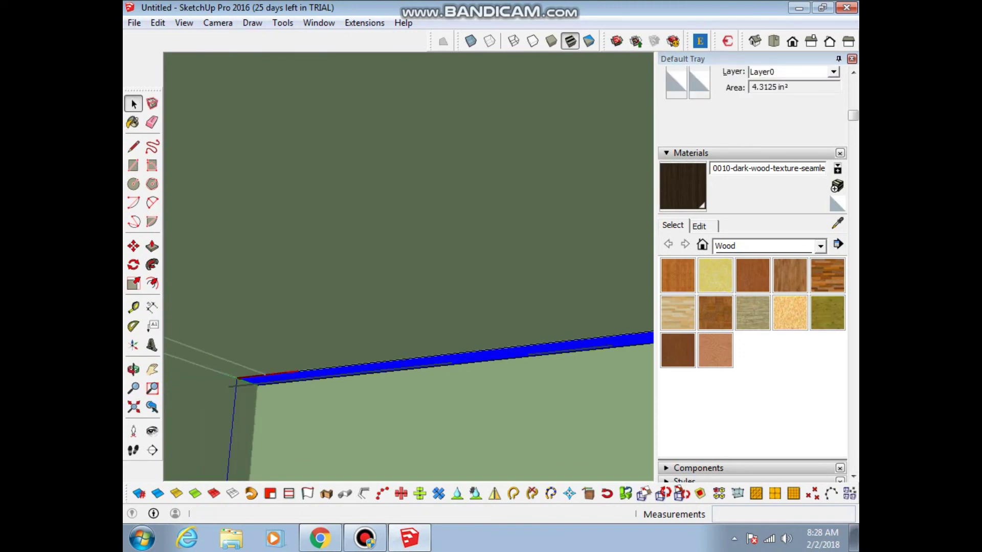
{"action": "scroll", "coordinate": [409, 266], "scroll_direction": "down", "scroll_amount": 3}
{"action": "scroll", "coordinate": [409, 266], "scroll_direction": "down", "scroll_amount": 5}
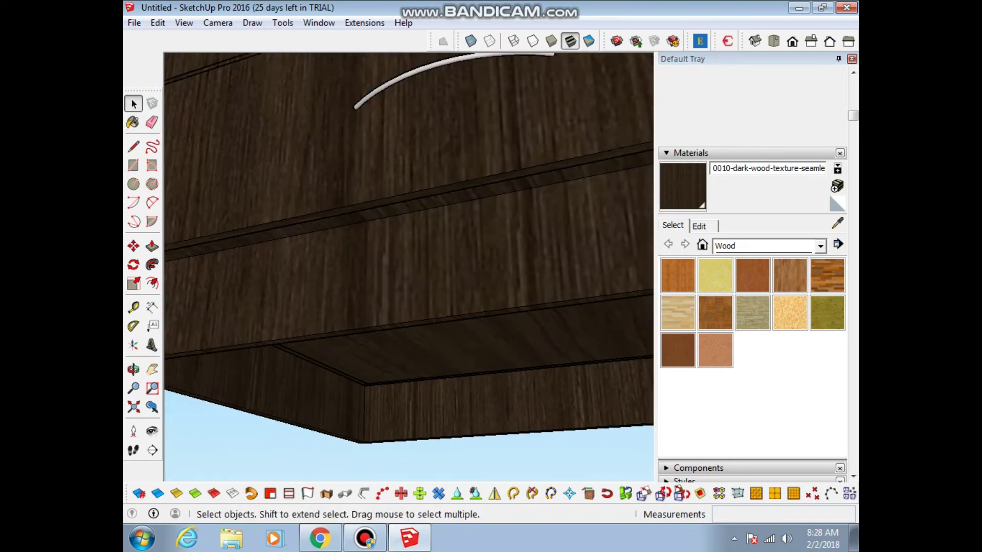
{"action": "scroll", "coordinate": [409, 265], "scroll_direction": "down", "scroll_amount": 5}
{"action": "mouse_move", "coordinate": [409, 266]}
{"action": "middle_mouse_down"}
{"action": "mouse_move", "coordinate": [399, 266]}
{"action": "mouse_move", "coordinate": [404, 255]}
{"action": "mouse_move", "coordinate": [378, 215]}
{"action": "mouse_move", "coordinate": [353, 240]}
{"action": "mouse_move", "coordinate": [332, 225]}
{"action": "middle_mouse_up"}
{"action": "scroll", "coordinate": [398, 276], "scroll_direction": "up", "scroll_amount": 5}
Window-select the entire chest with its handles and make it a component.
{"action": "scroll", "coordinate": [409, 276], "scroll_direction": "down", "scroll_amount": 4}
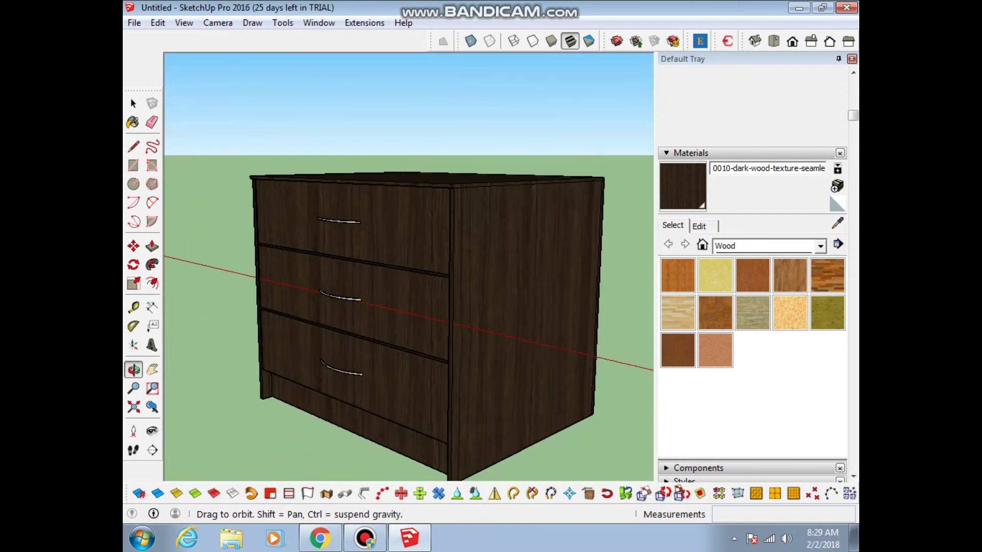
{"action": "scroll", "coordinate": [409, 276], "scroll_direction": "down", "scroll_amount": 2}
{"action": "left_click", "coordinate": [851, 58]}
{"action": "middle_click_drag", "start_coordinate": [409, 276], "coordinate": [378, 276]}
{"action": "scroll", "coordinate": [494, 256], "scroll_direction": "up", "scroll_amount": 1}
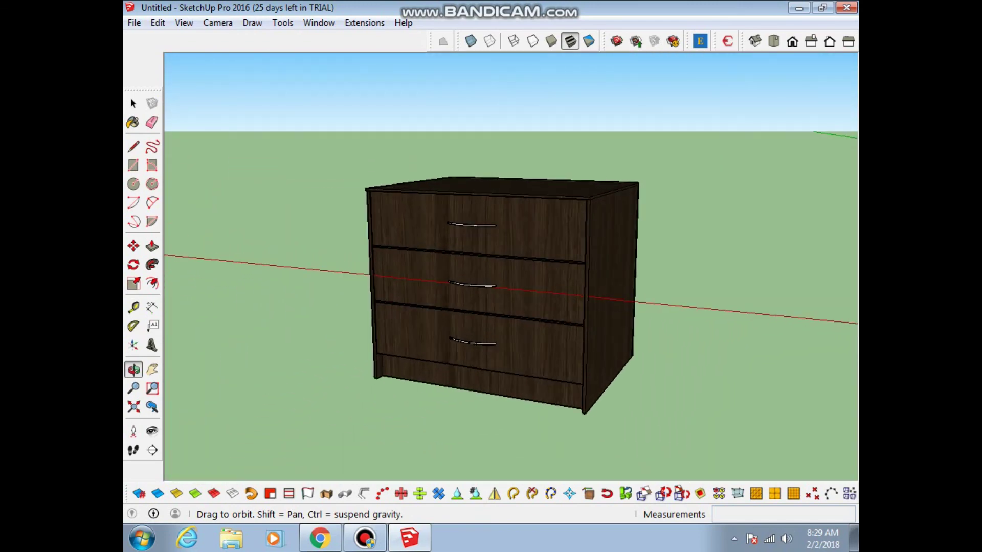
{"action": "left_click_drag", "start_coordinate": [312, 127], "coordinate": [655, 437]}
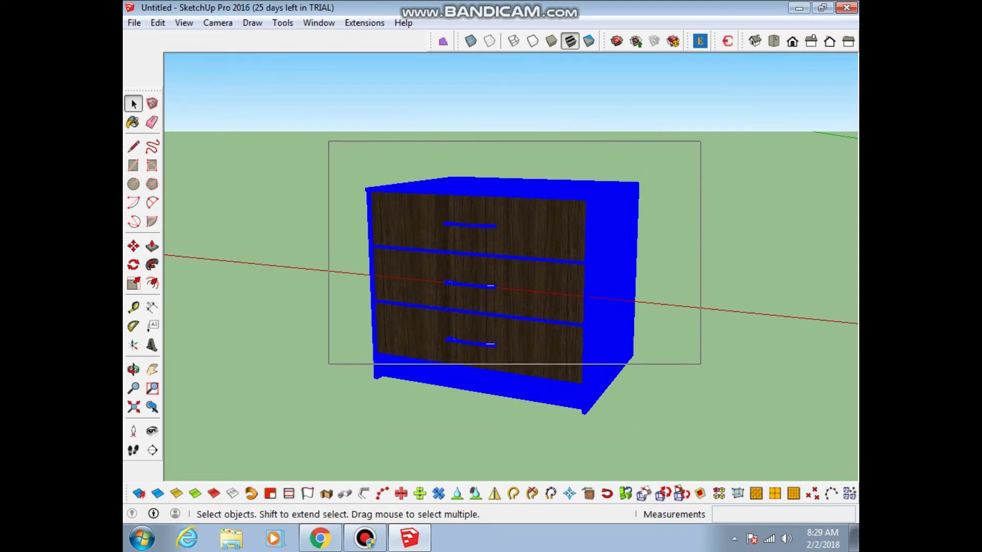
{"action": "right_click", "coordinate": [519, 139]}
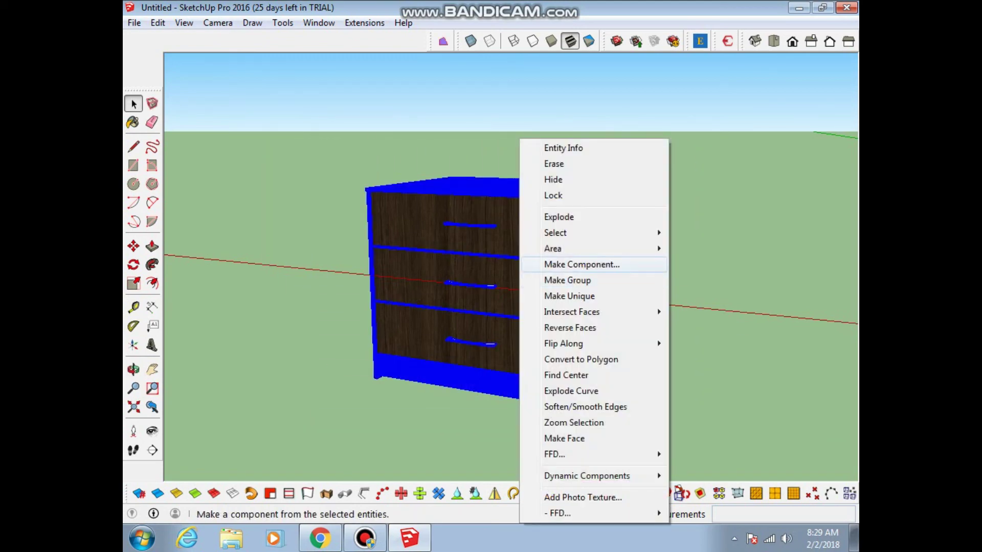
{"action": "left_click", "coordinate": [581, 264]}
{"action": "left_click", "coordinate": [508, 369]}
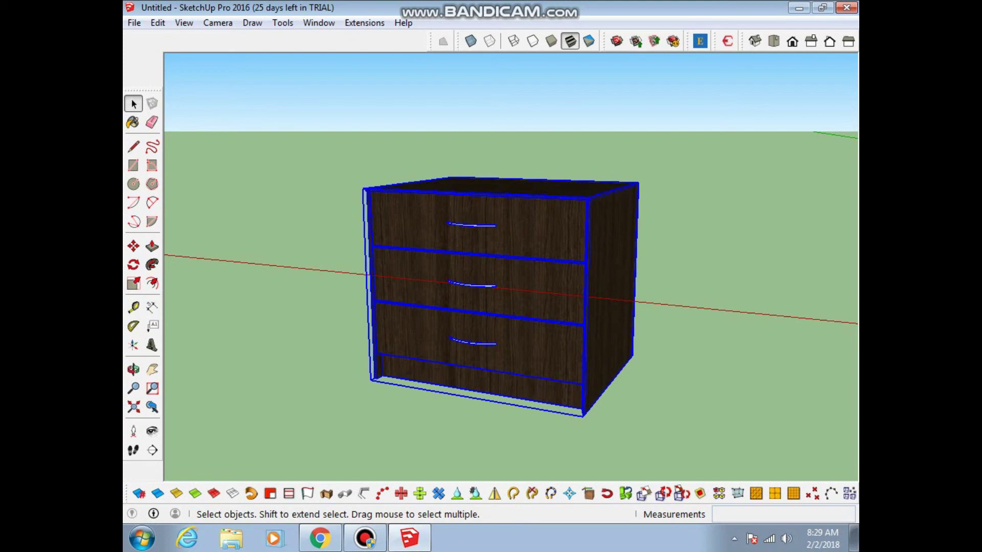
Move the chest component along the red axis and orbit around the finished chest.
{"action": "key", "text": "m"}
{"action": "left_click", "coordinate": [585, 413]}
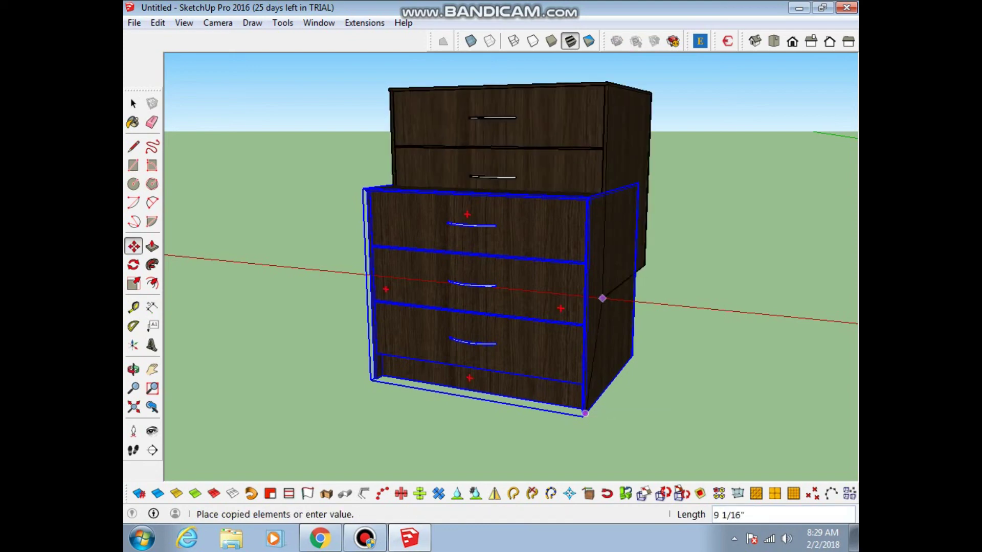
{"action": "left_click", "coordinate": [592, 301]}
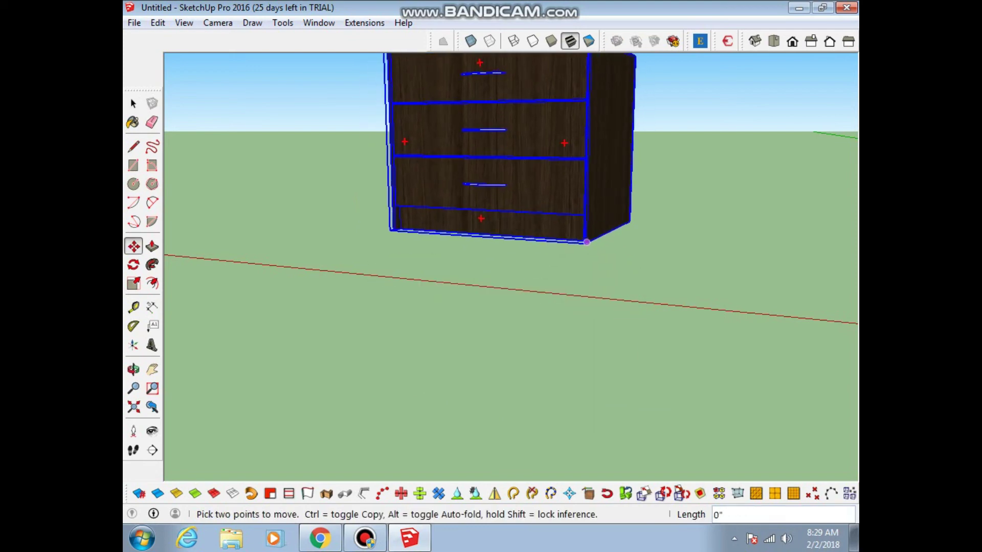
{"action": "middle_click", "coordinate": [579, 256]}
{"action": "mouse_move", "coordinate": [580, 255]}
{"action": "middle_mouse_down"}
{"action": "mouse_move", "coordinate": [572, 389]}
{"action": "mouse_move", "coordinate": [542, 358]}
{"action": "middle_mouse_up"}
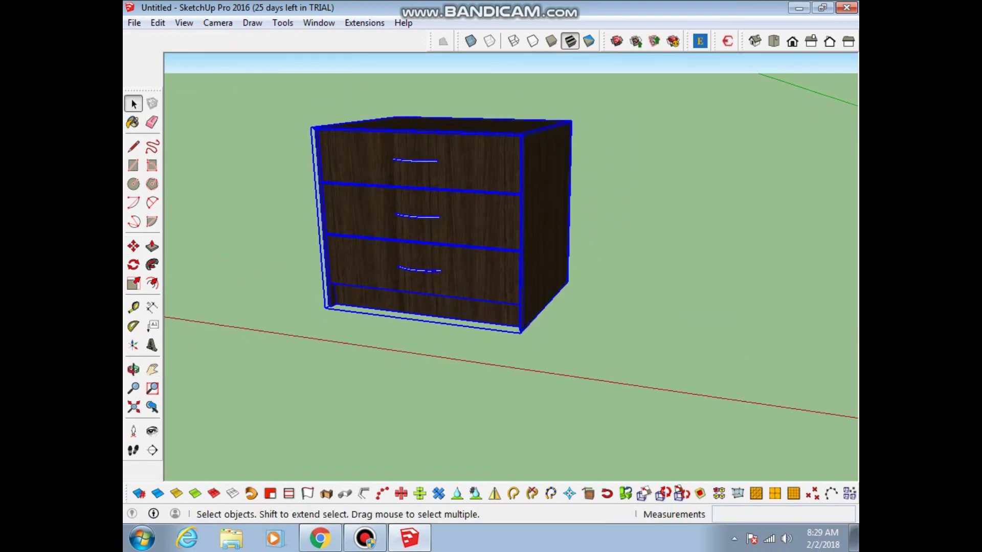
{"action": "scroll", "coordinate": [472, 246], "scroll_direction": "up", "scroll_amount": 1}
{"action": "mouse_move", "coordinate": [511, 230]}
{"action": "left_mouse_down"}
{"action": "mouse_move", "coordinate": [512, 205]}
{"action": "mouse_move", "coordinate": [491, 215]}
{"action": "mouse_move", "coordinate": [506, 235]}
{"action": "mouse_move", "coordinate": [516, 235]}
{"action": "mouse_move", "coordinate": [511, 215]}
{"action": "mouse_move", "coordinate": [527, 217]}
{"action": "left_mouse_up"}
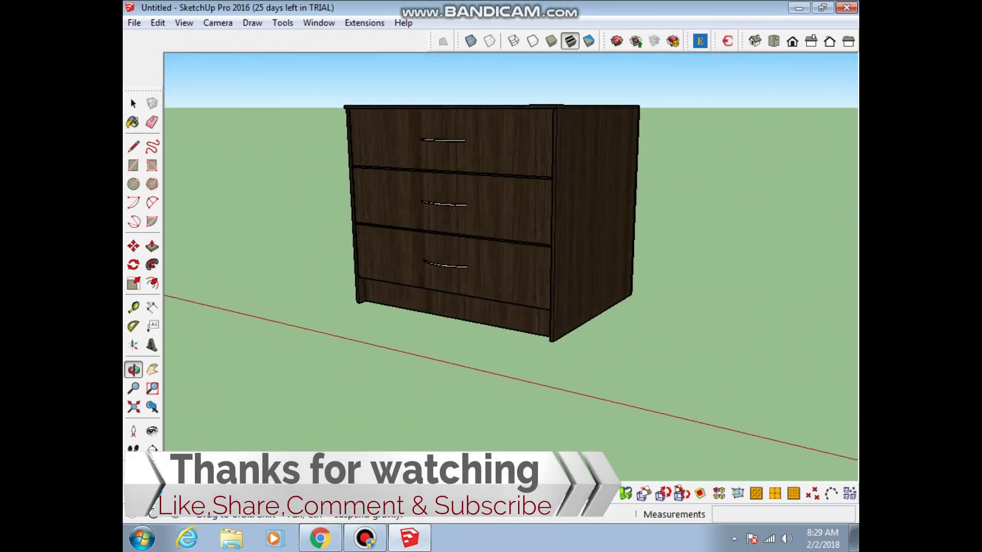